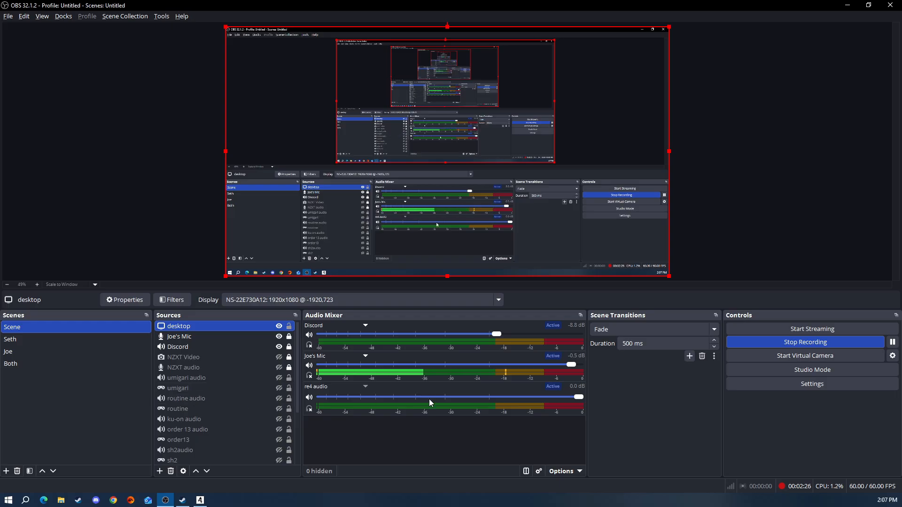
Turn the desktop display source's visibility back on in the current scene
mouse_move(295, 341)
mouse_down()
mouse_move(297, 432)
mouse_move(300, 334)
mouse_up()
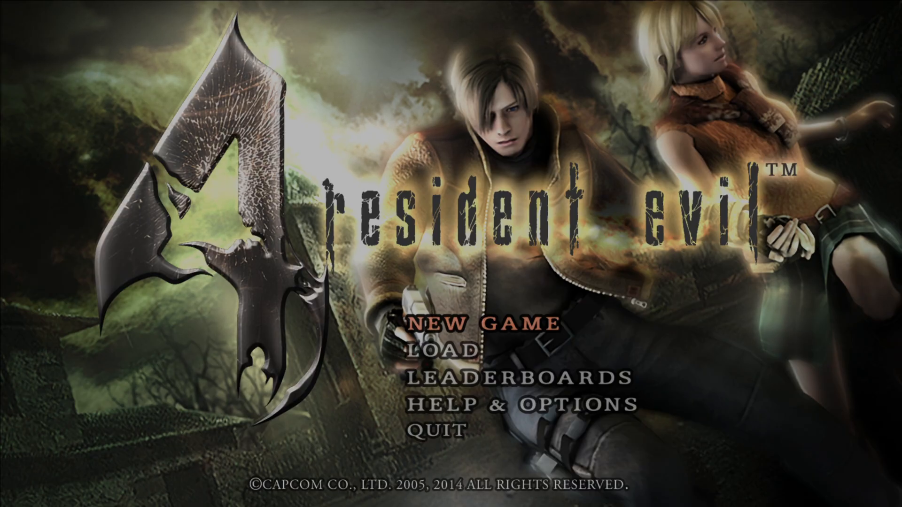
click(281, 326)
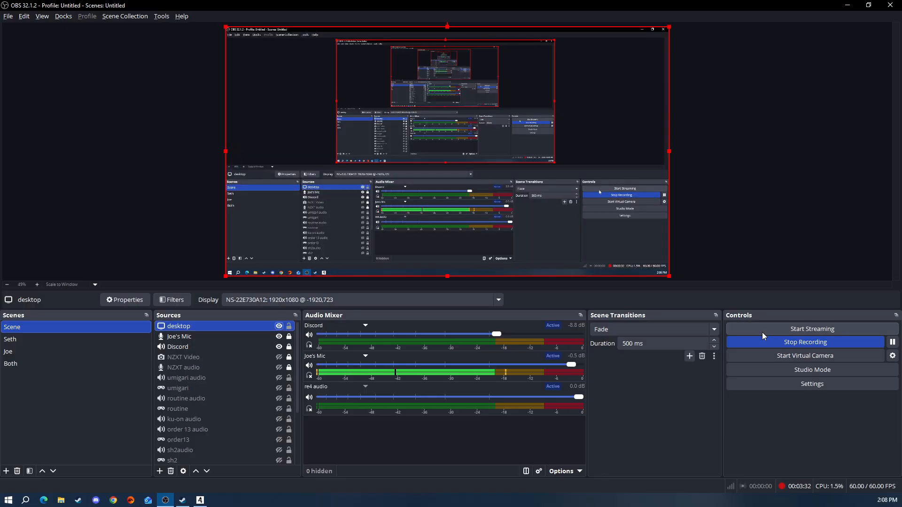
Open the settings and review the canvas resolution, output resolution and FPS on the video page
click(808, 385)
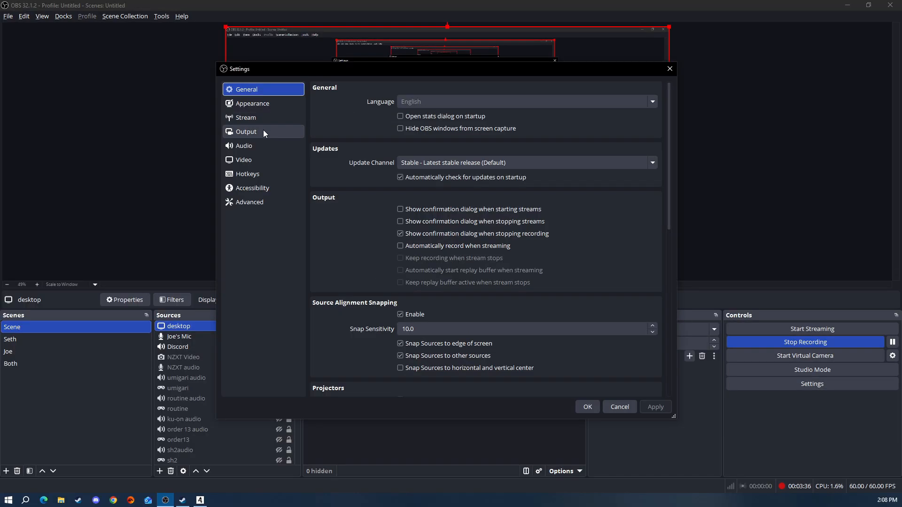
click(256, 161)
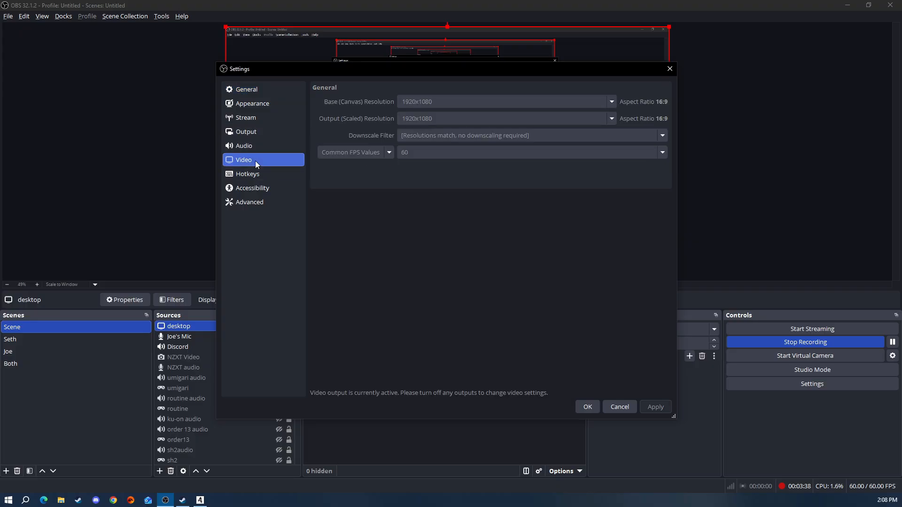
click(261, 132)
click(260, 160)
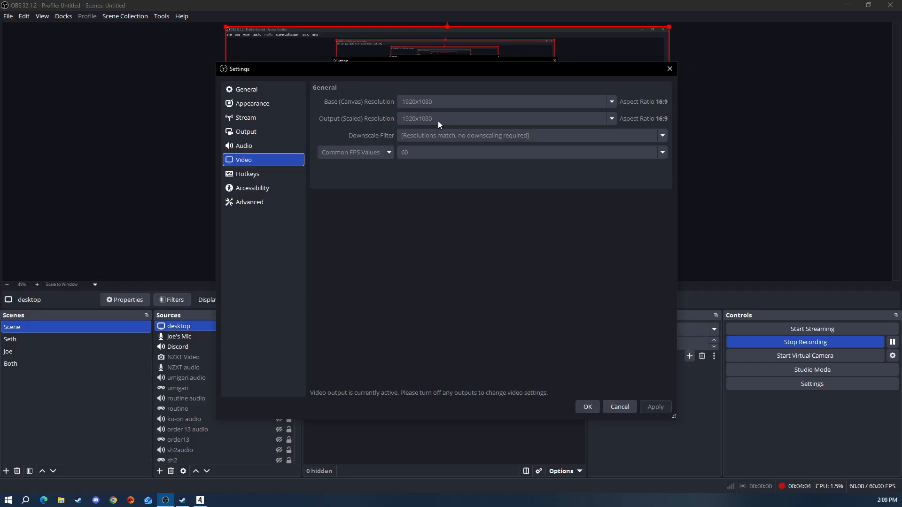
Compare the streaming and recording pages of the output settings, ending on the recording page
click(280, 130)
click(380, 105)
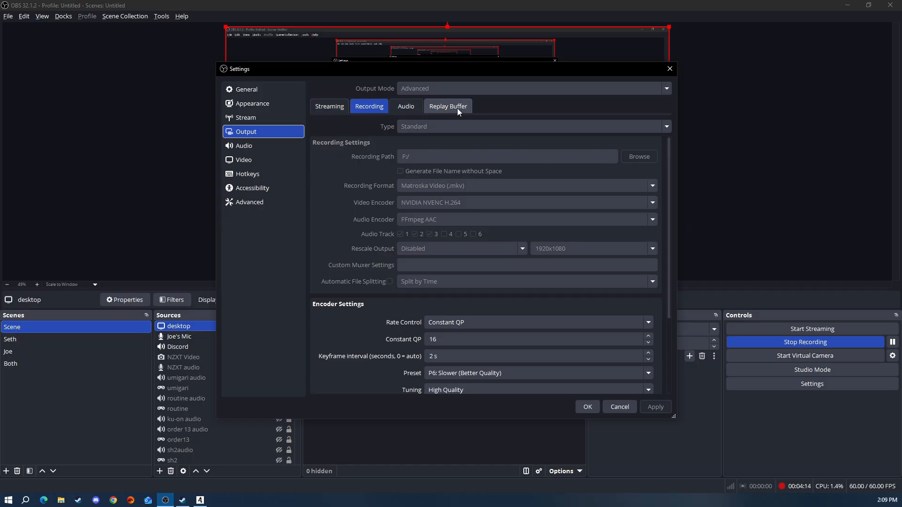
click(341, 108)
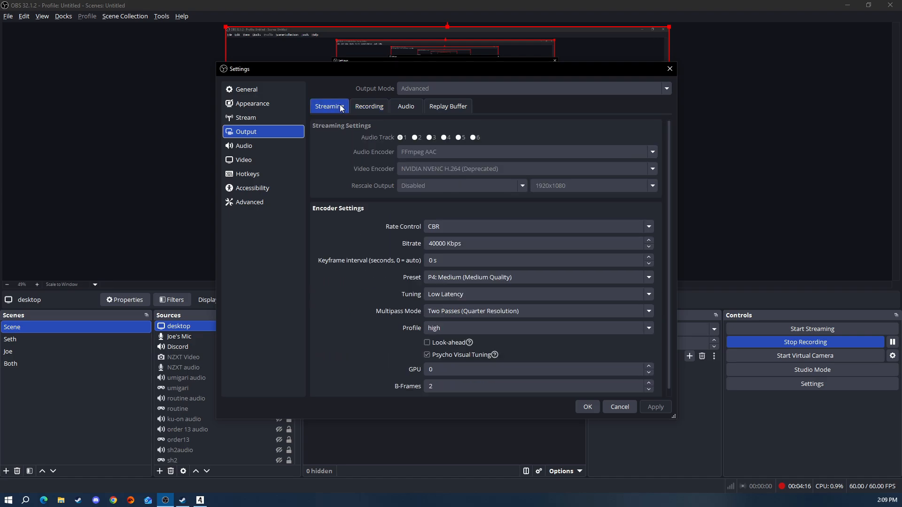
click(366, 106)
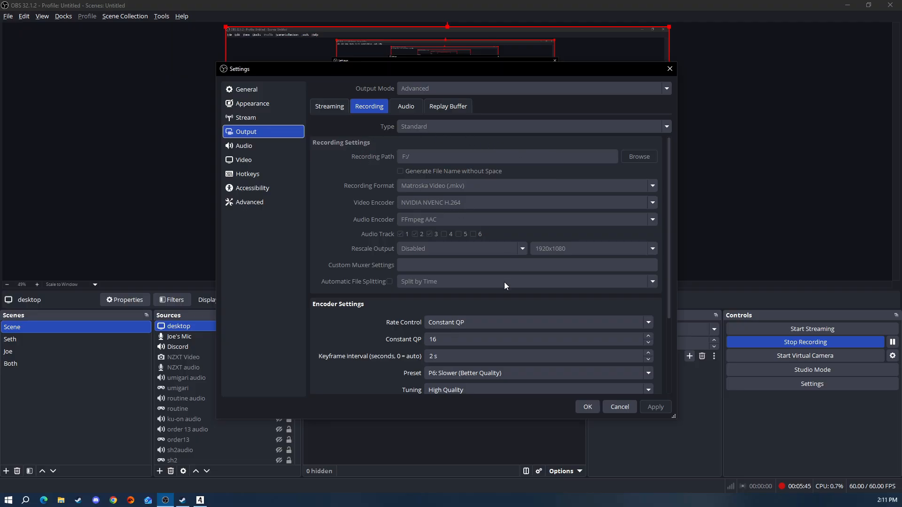
Examine the recording path, format, encoder and audio track options, moving on to the encoder settings
scroll(504, 282, down, 3)
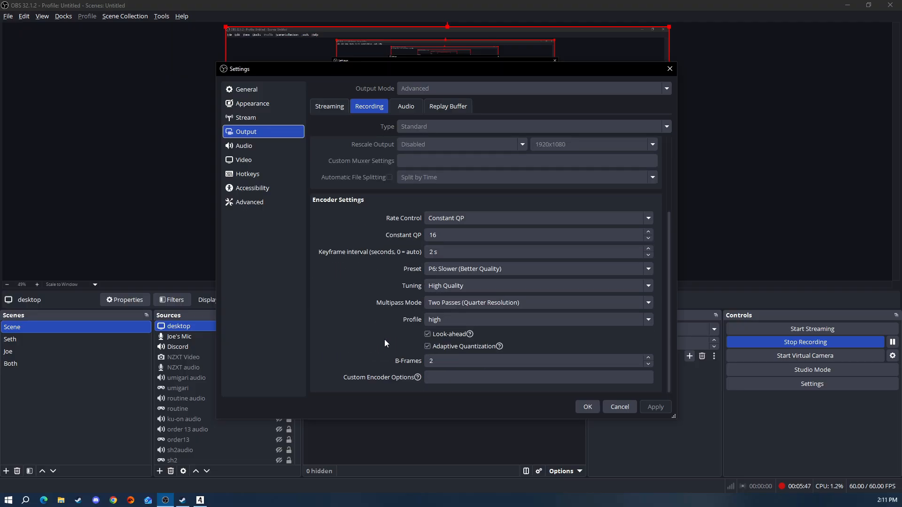
scroll(385, 339, up, 3)
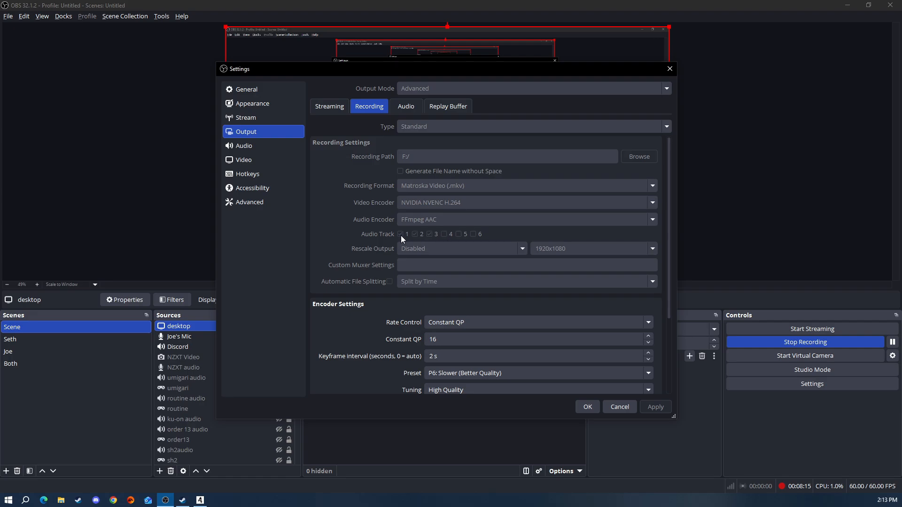
click(430, 234)
drag(668, 217, 668, 217)
scroll(471, 266, down, 1)
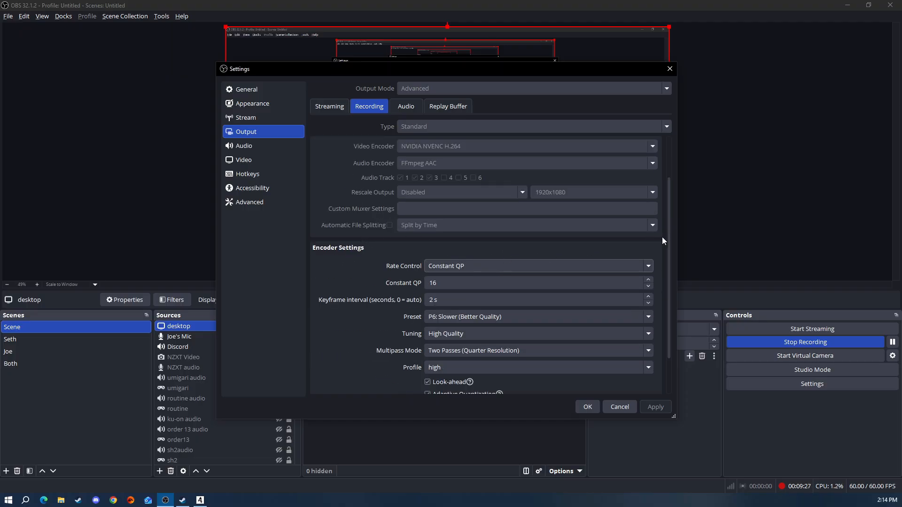
scroll(669, 254, down, 1)
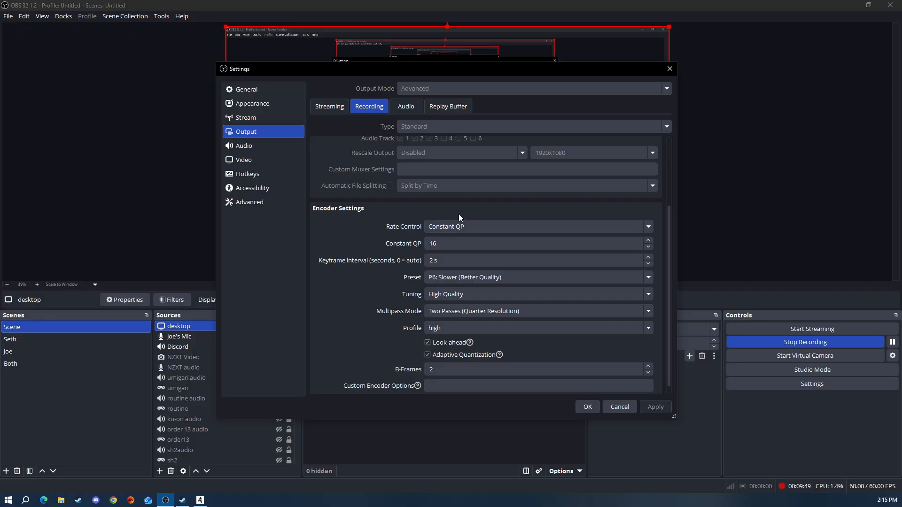
Examine the available rate control options for the recording encoder, keeping the current choice
click(652, 227)
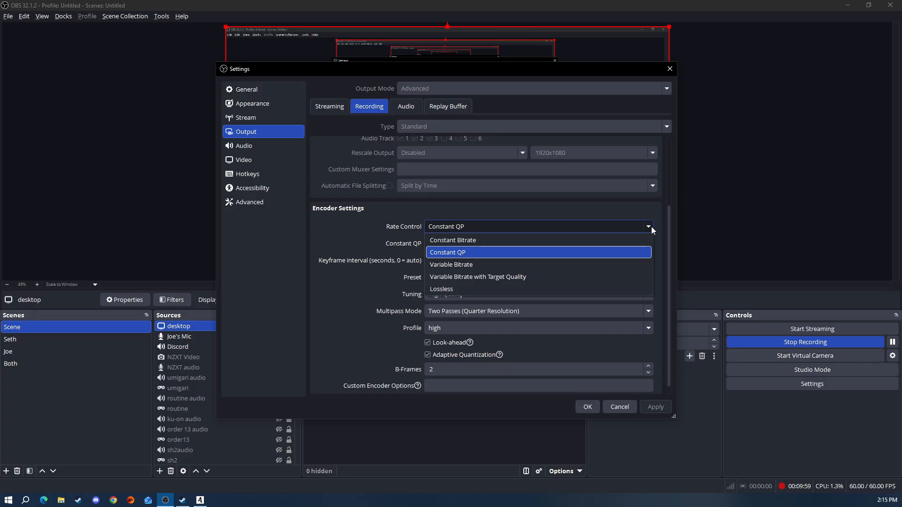
click(651, 226)
click(652, 227)
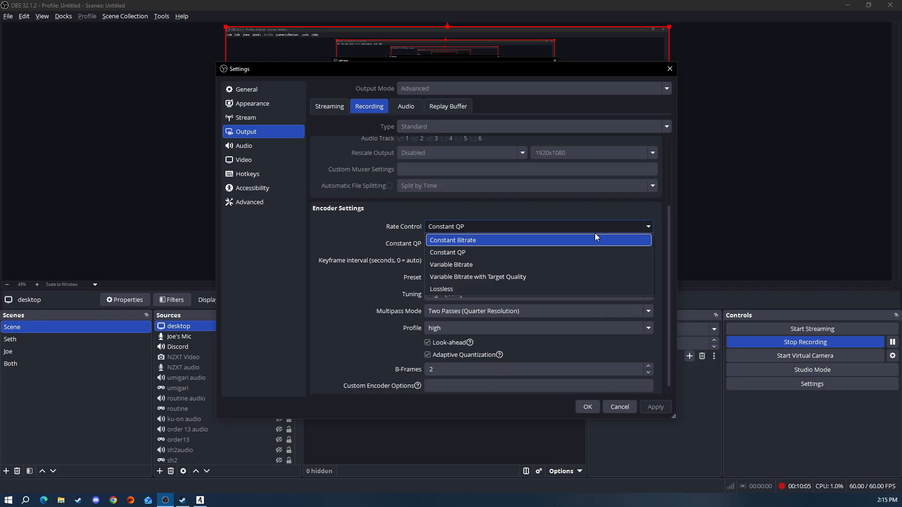
click(650, 226)
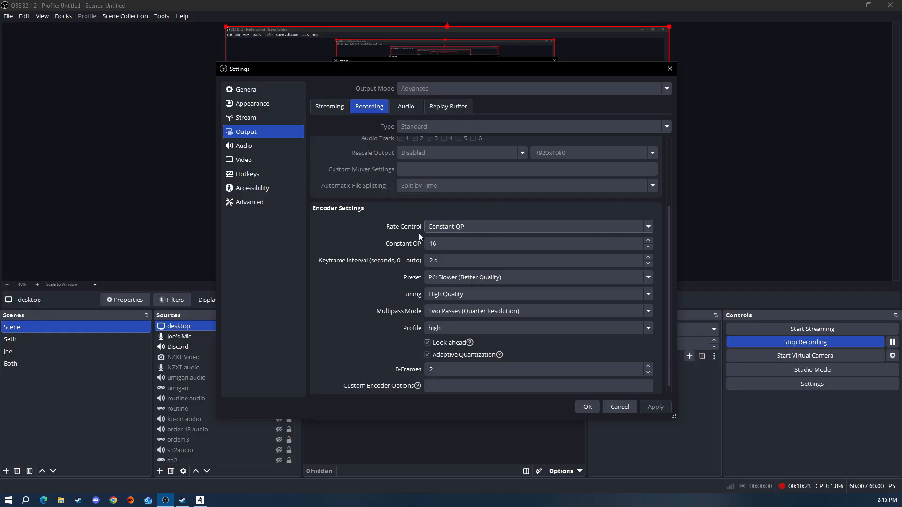
Review the recording encoder's Constant QP setting and its list of quality presets
click(474, 246)
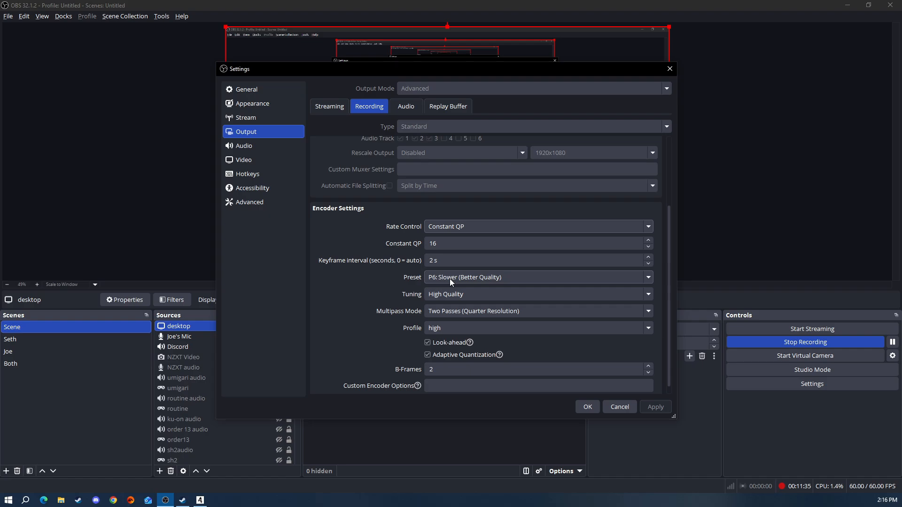
click(651, 278)
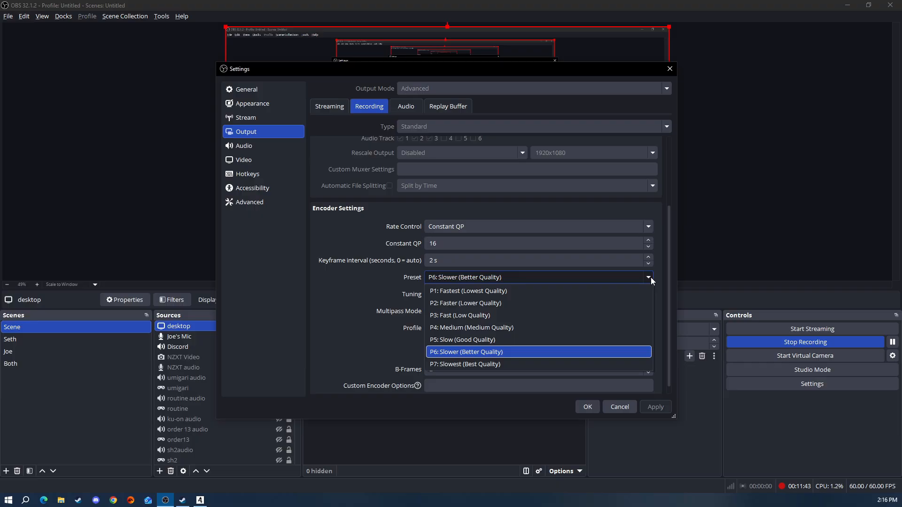
click(658, 302)
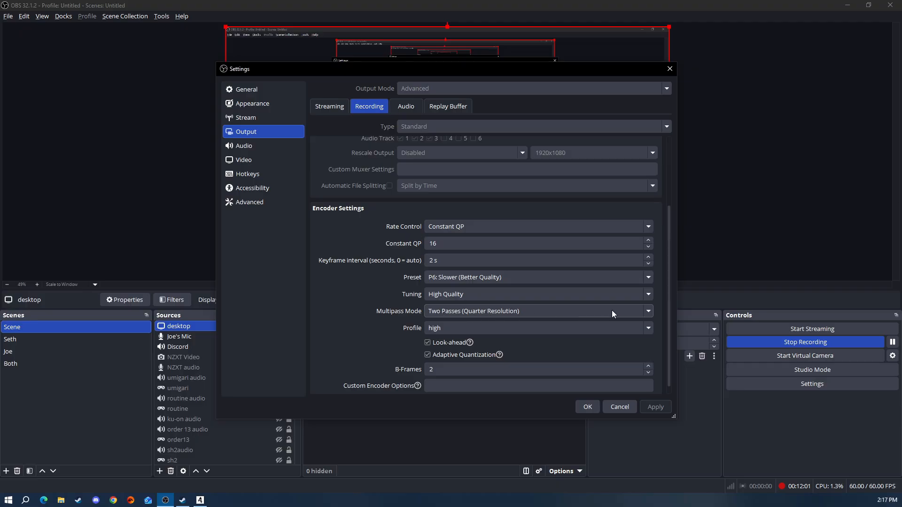
Examine the recording encoder's multipass mode options without changing the selection
click(649, 311)
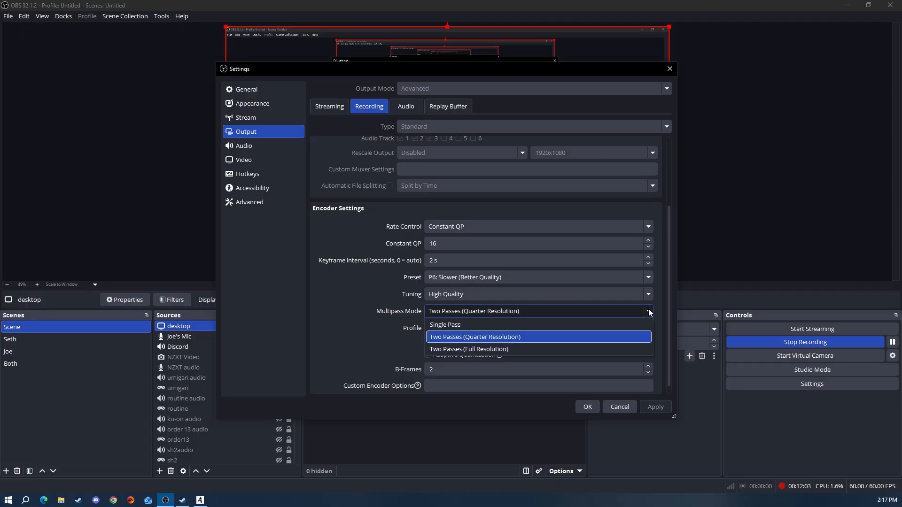
click(649, 312)
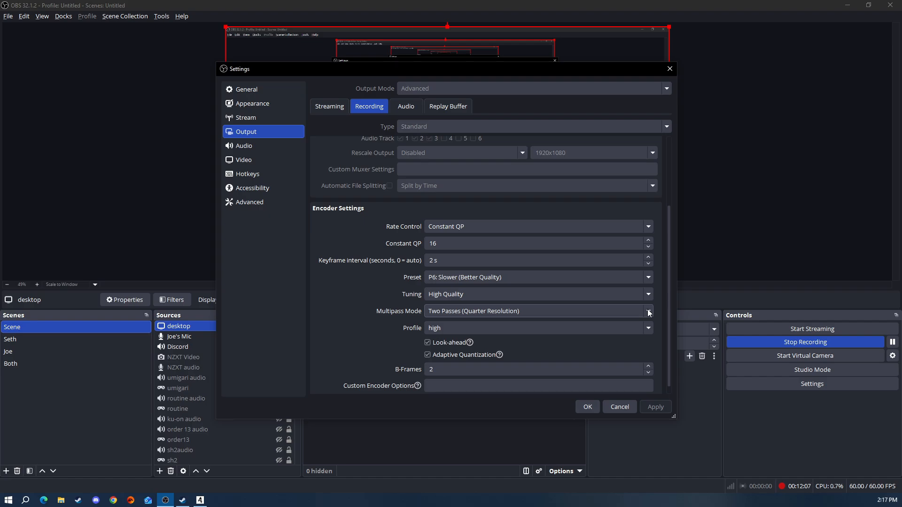
click(648, 313)
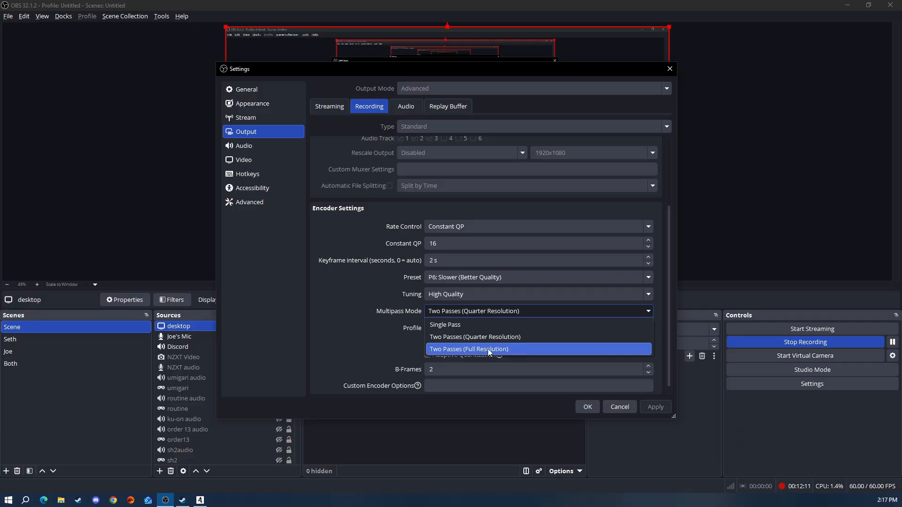
click(660, 329)
click(649, 312)
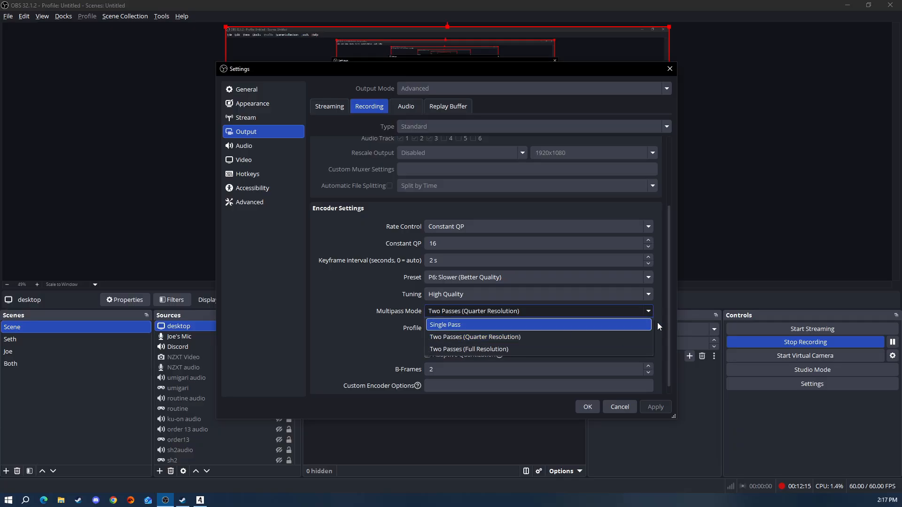
click(661, 327)
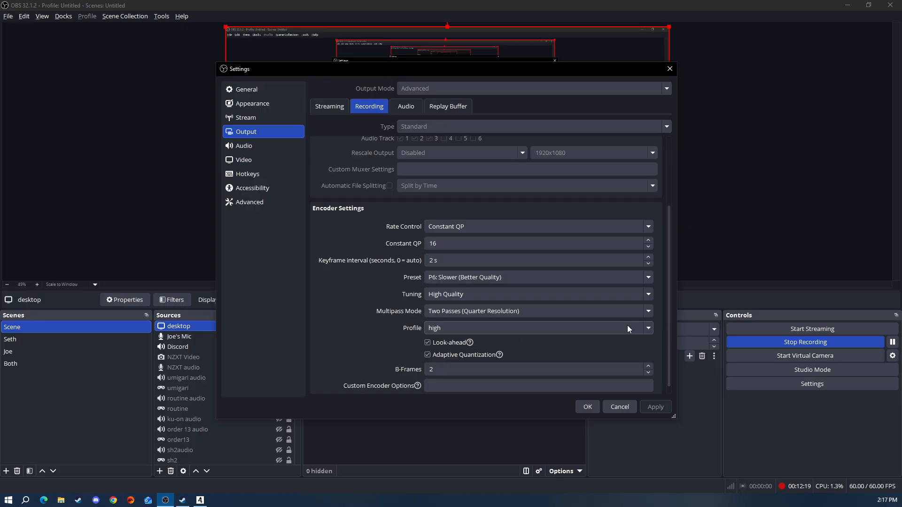
Review the encoder's profile options and the remaining encoder settings beneath them
click(649, 330)
click(650, 331)
drag(670, 316, 670, 338)
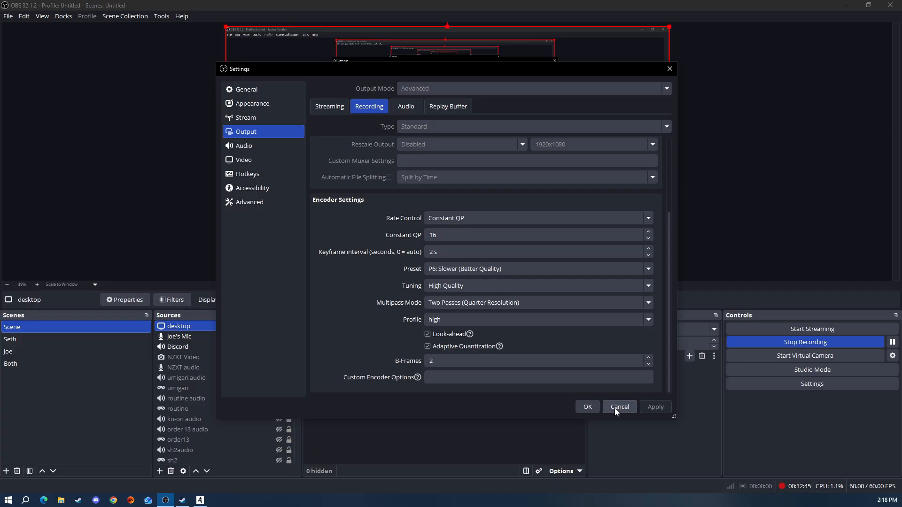
Check the video settings and the global audio device settings
click(253, 159)
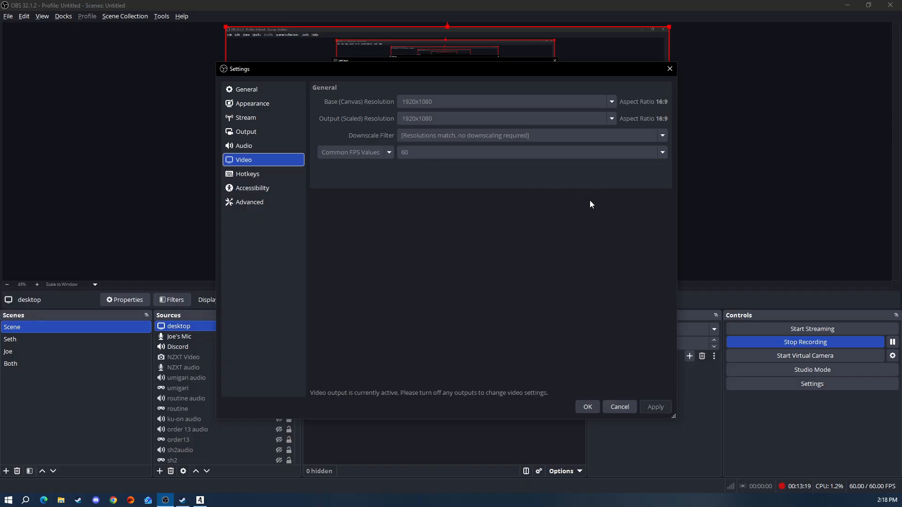
click(262, 143)
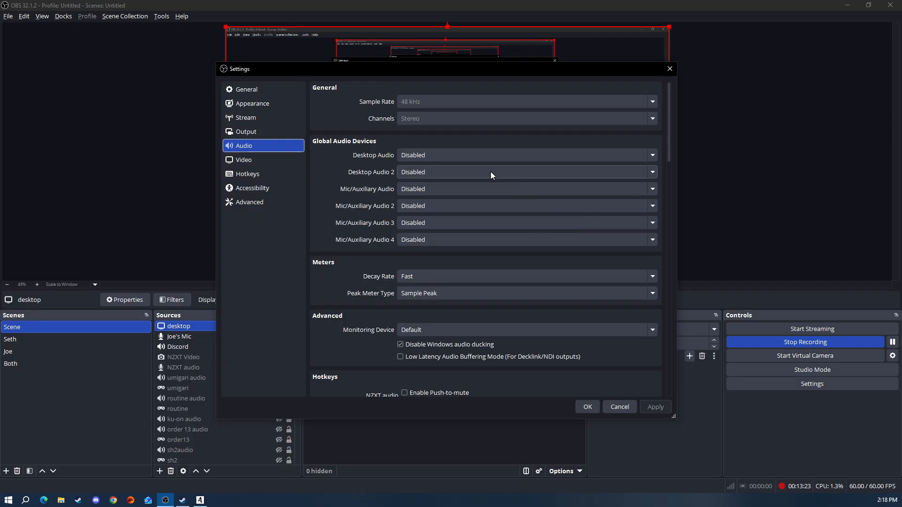
Check the per-track audio bitrates in the output settings, and cancel out of the settings dialog
click(254, 131)
click(416, 109)
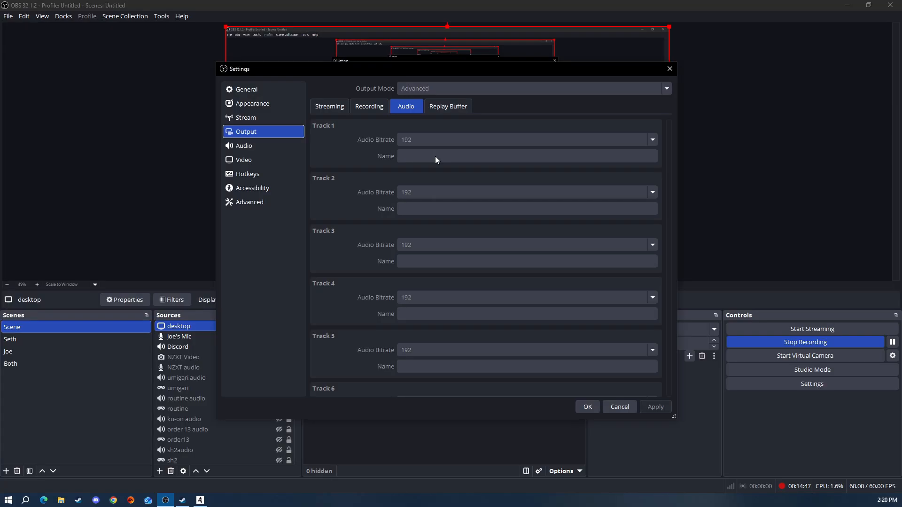
click(367, 113)
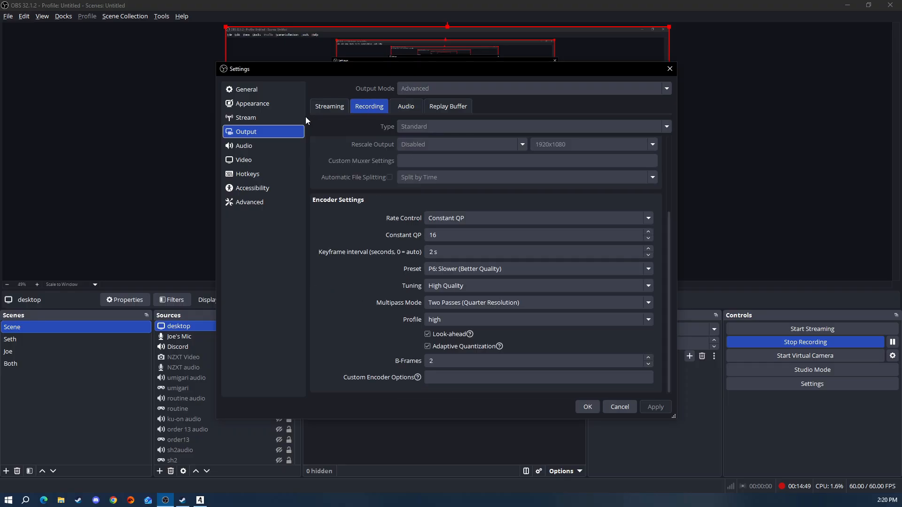
click(611, 405)
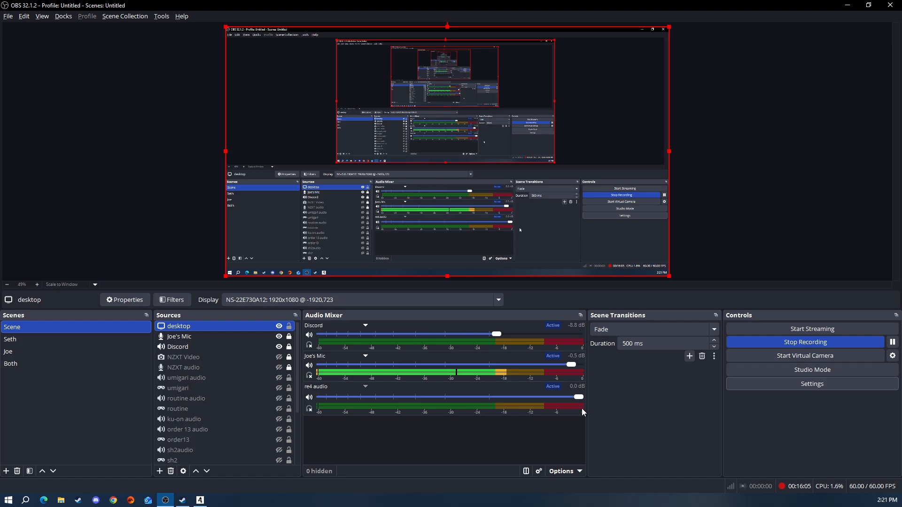
View the track assignments of the active audio sources in Advanced Audio Properties and close the window
right_click(534, 434)
click(692, 452)
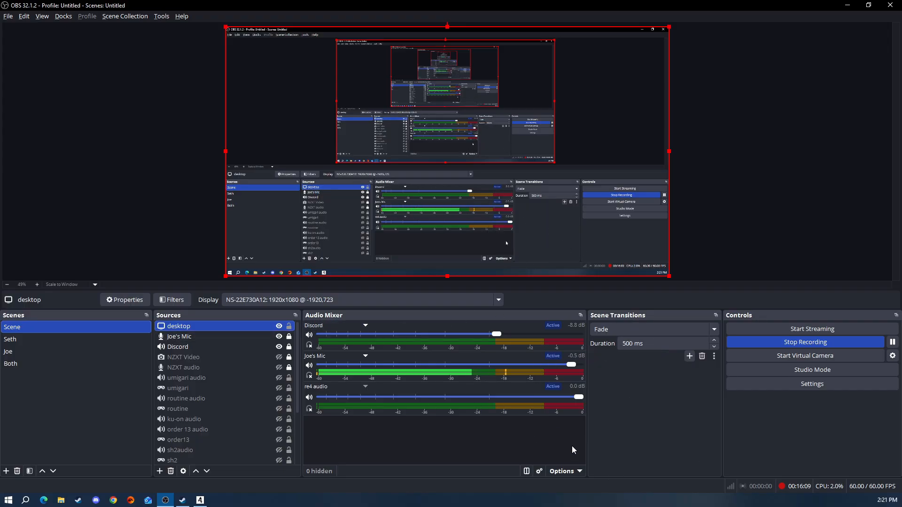
click(540, 472)
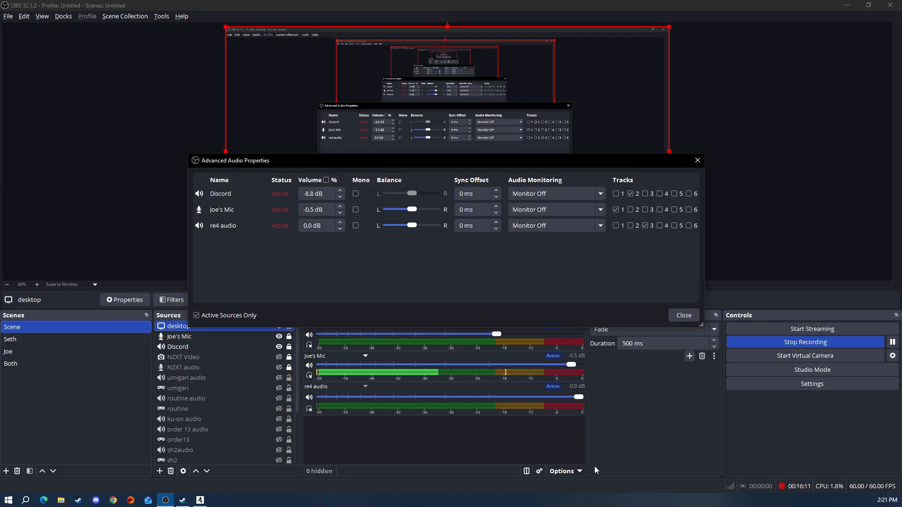
click(698, 160)
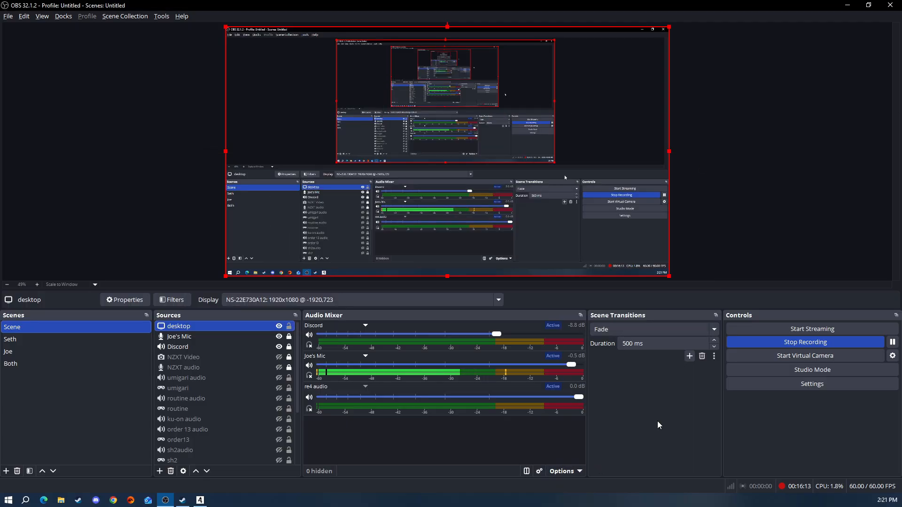
click(579, 472)
click(585, 464)
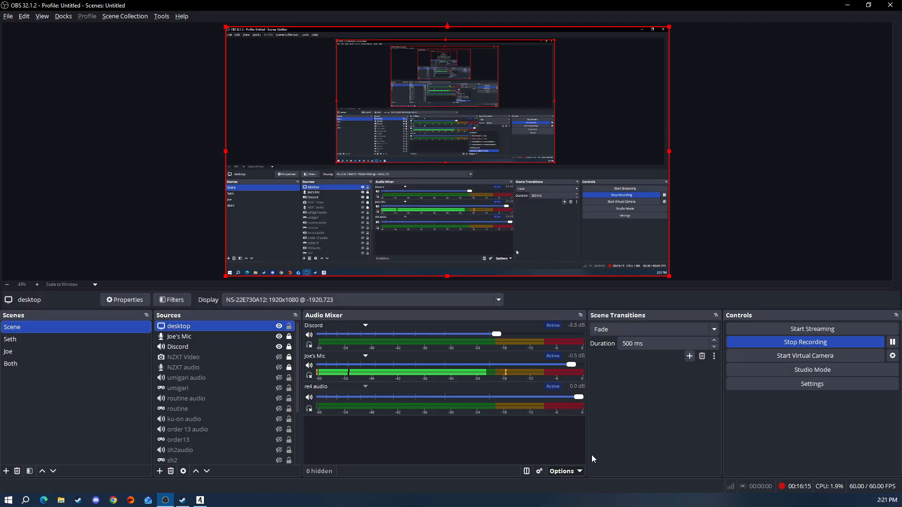
click(683, 316)
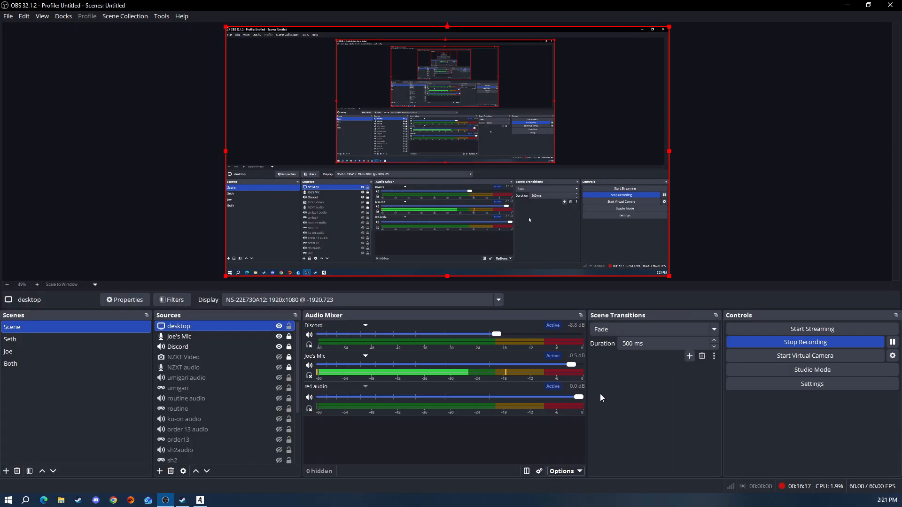
View the audio filters of the microphone source and close the filters window
right_click(521, 357)
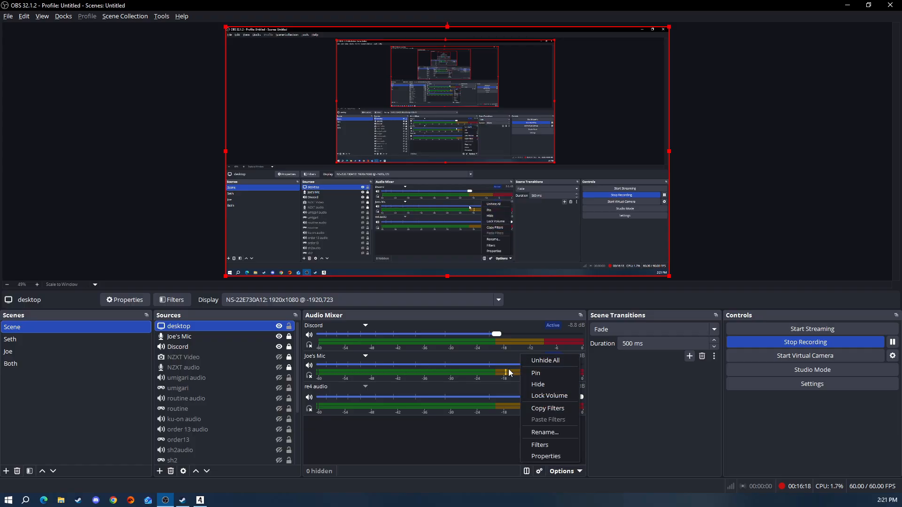
click(560, 446)
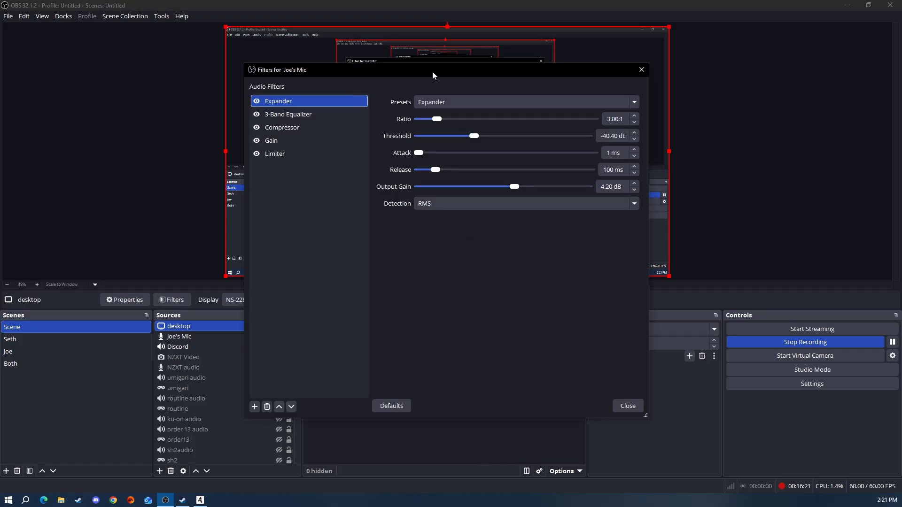
drag(490, 74, 518, 95)
click(656, 423)
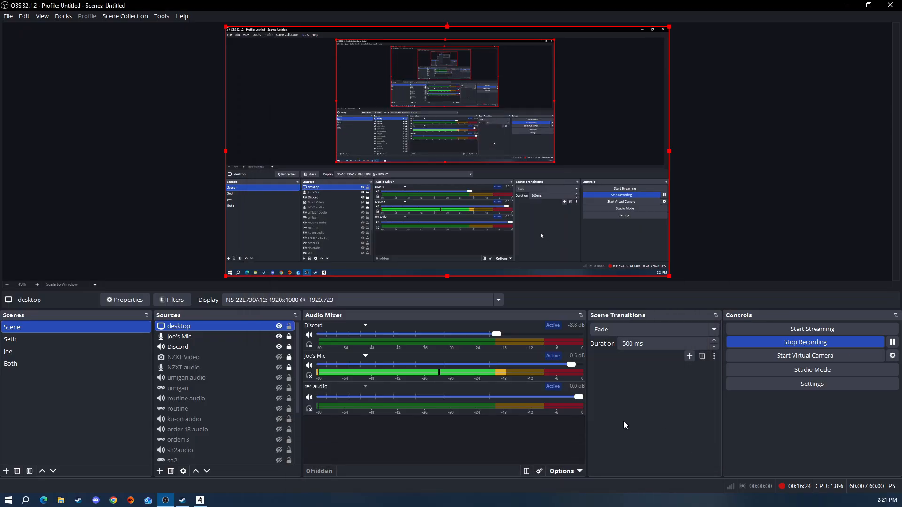
Reopen the microphone's audio filters, look through each one down to the Limiter, and return to the Expander
right_click(455, 357)
click(495, 446)
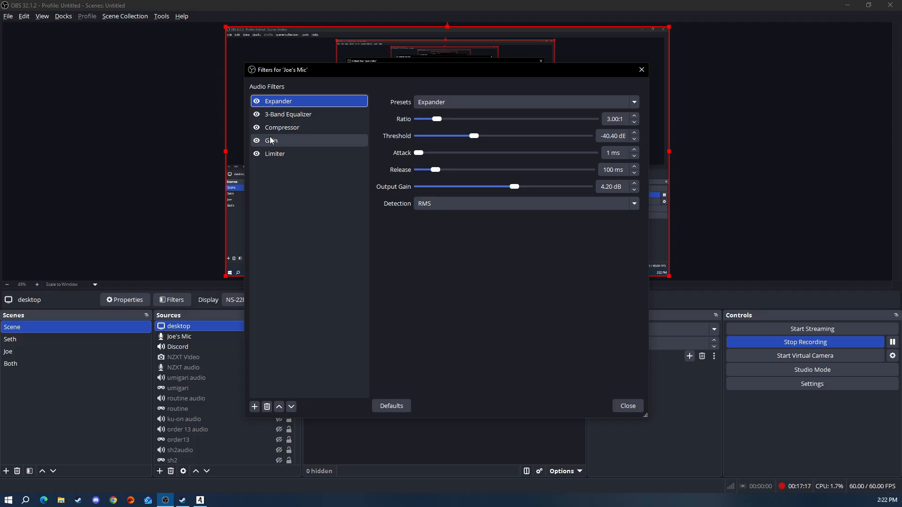
click(304, 114)
click(299, 128)
click(293, 142)
click(288, 154)
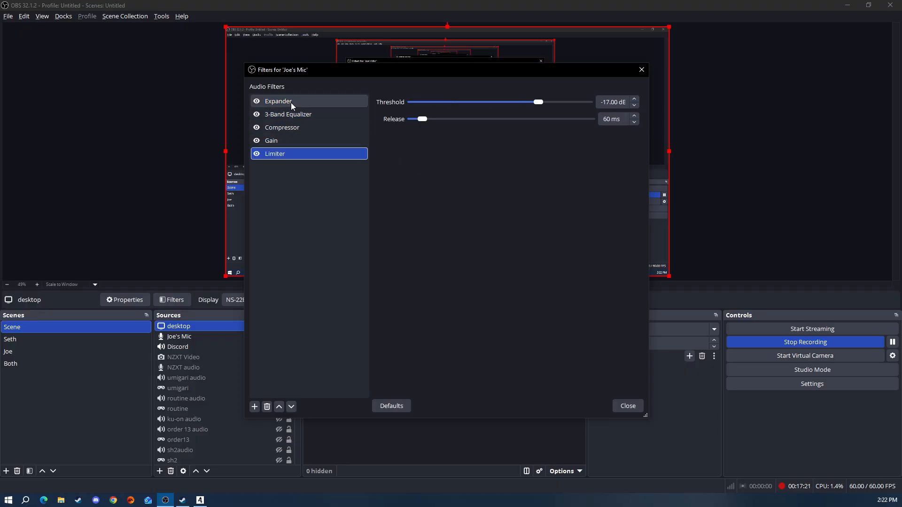
click(292, 102)
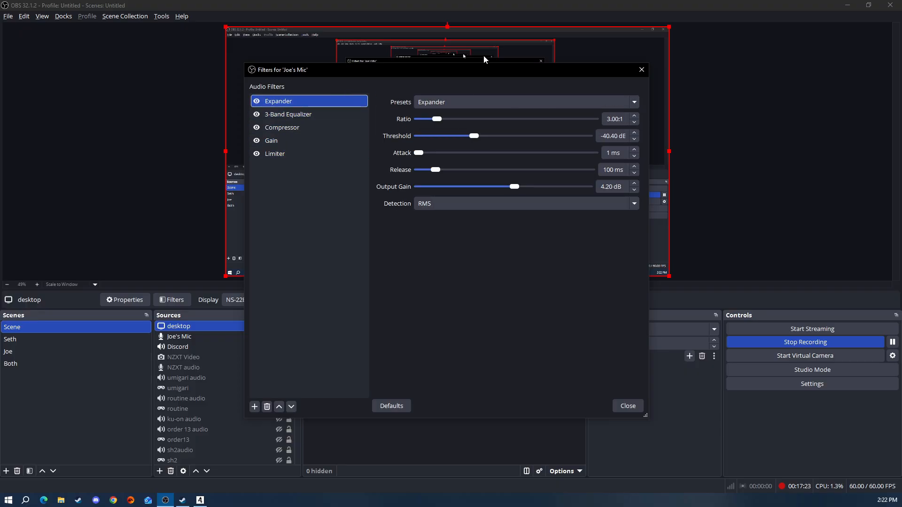
drag(514, 74, 527, 91)
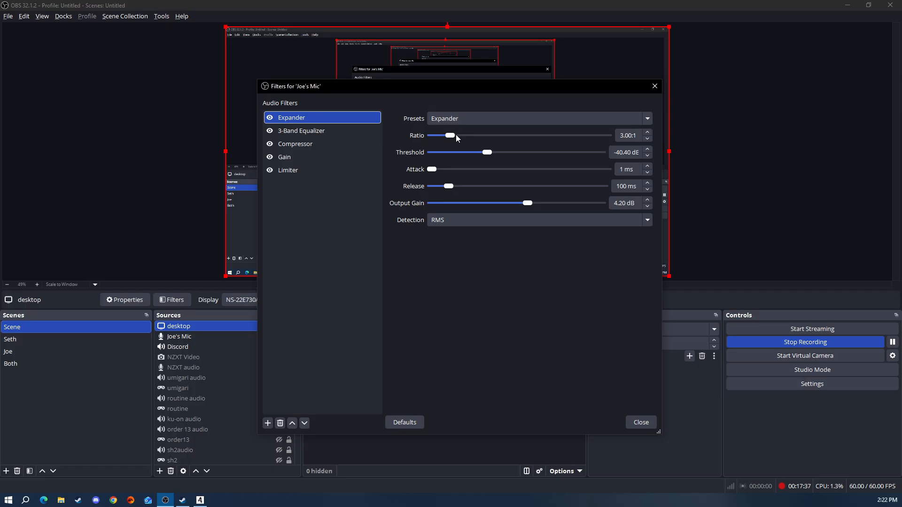
Go repeatedly through the settings of the Expander, 3-Band Equalizer, Compressor, Gain and Limiter in chain order
click(338, 133)
click(332, 144)
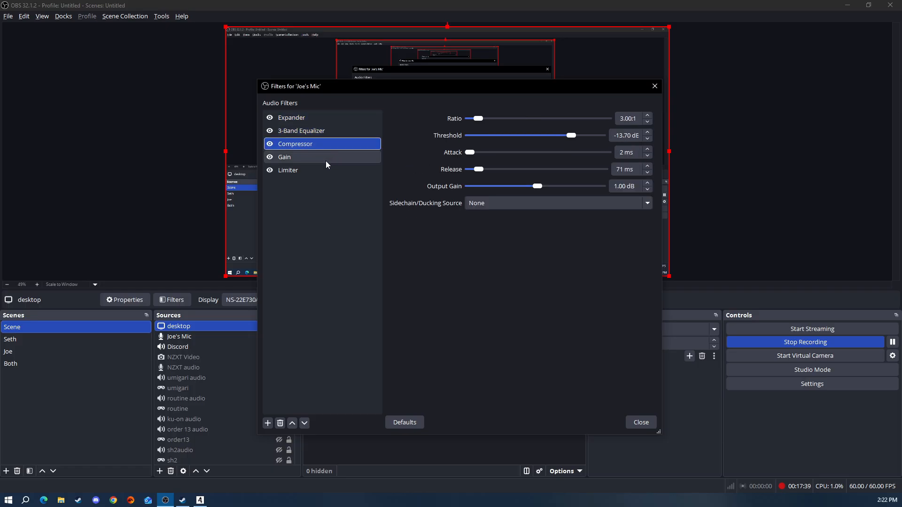
click(326, 160)
click(328, 172)
click(319, 120)
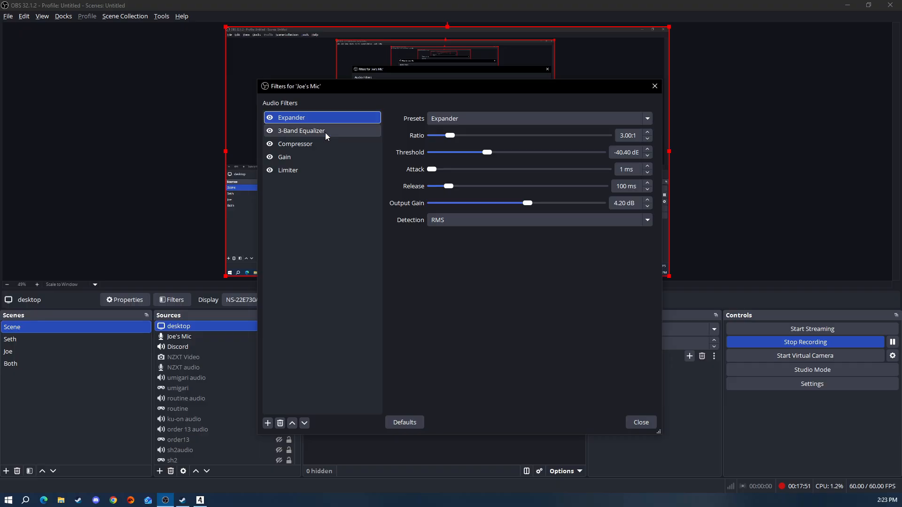
click(325, 132)
click(306, 145)
click(299, 157)
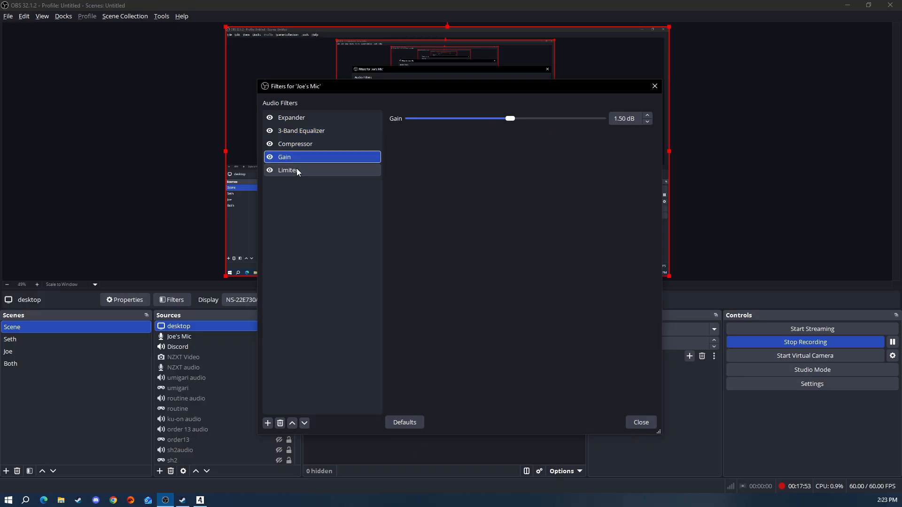
click(297, 170)
click(309, 119)
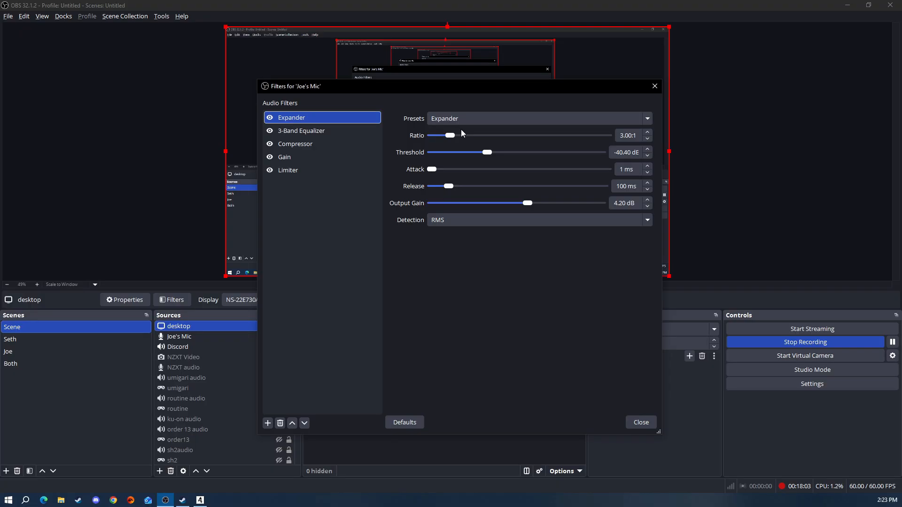
click(322, 131)
click(314, 144)
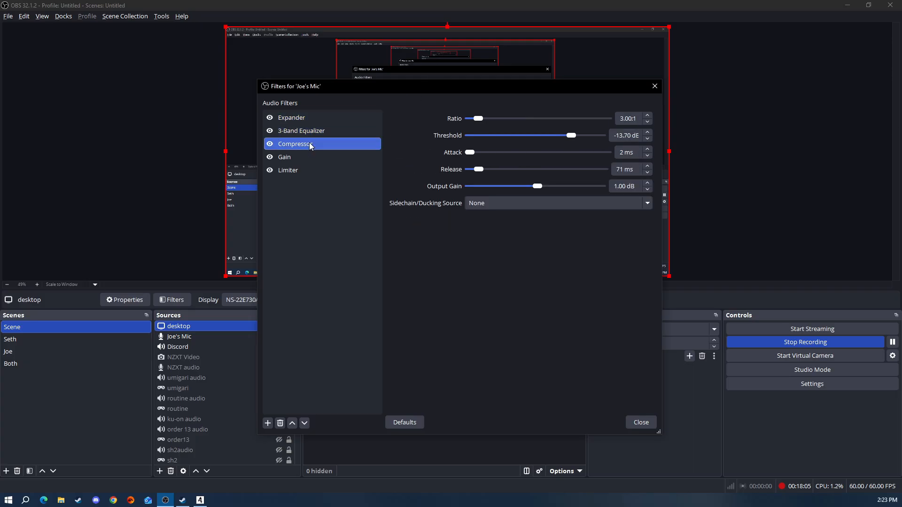
click(293, 157)
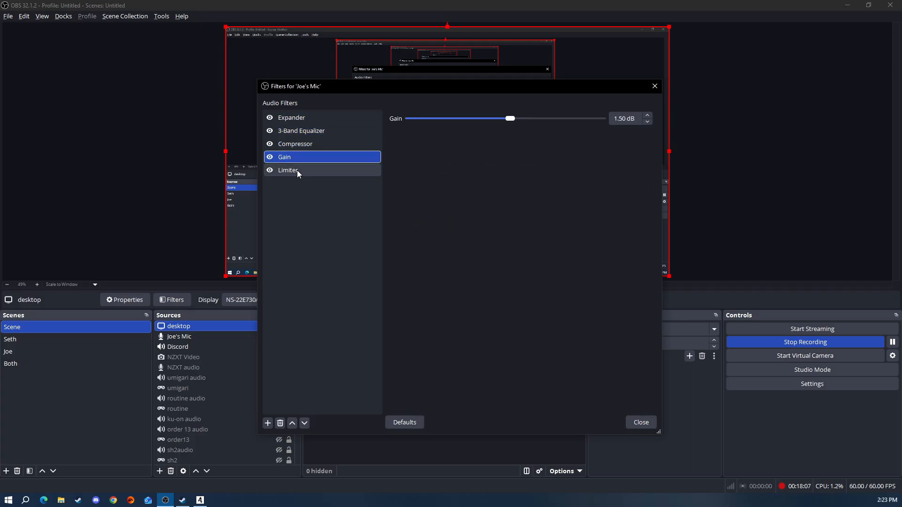
click(297, 170)
Compare the Compressor settings with the Limiter settings and close the filters window
click(318, 143)
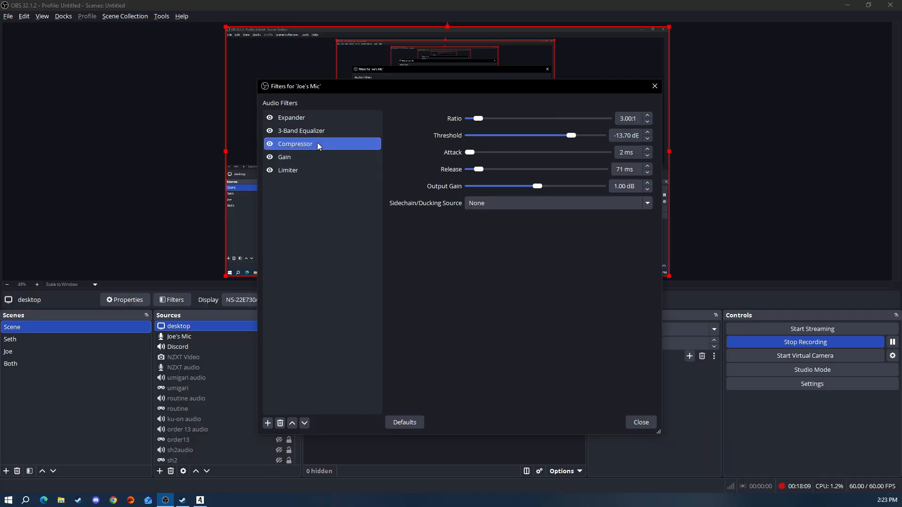
click(326, 169)
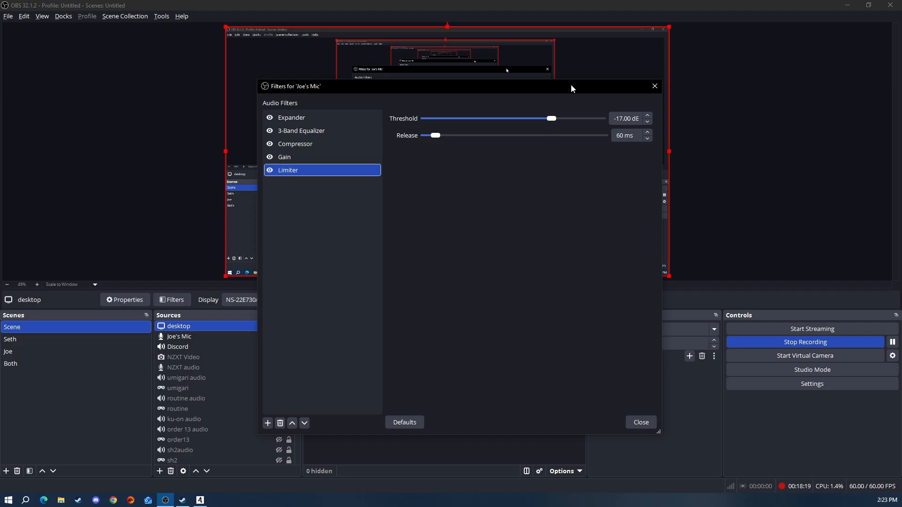
click(342, 147)
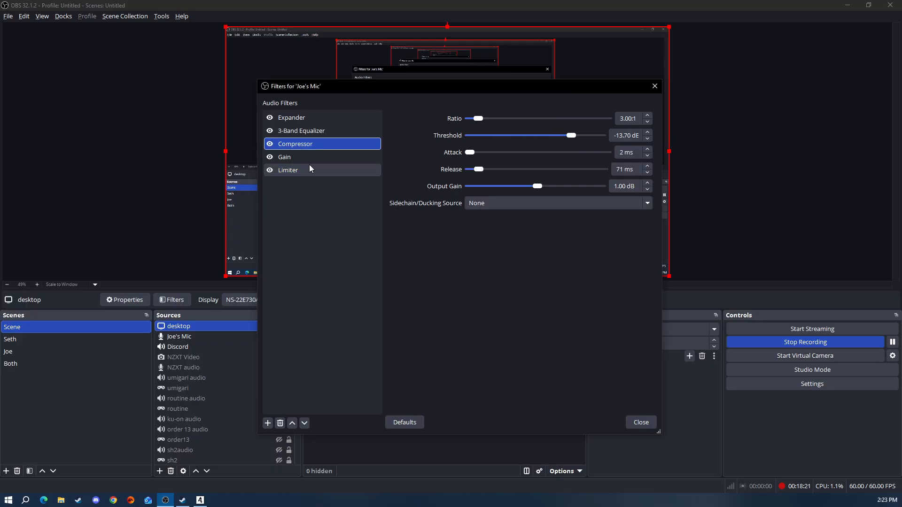
click(309, 172)
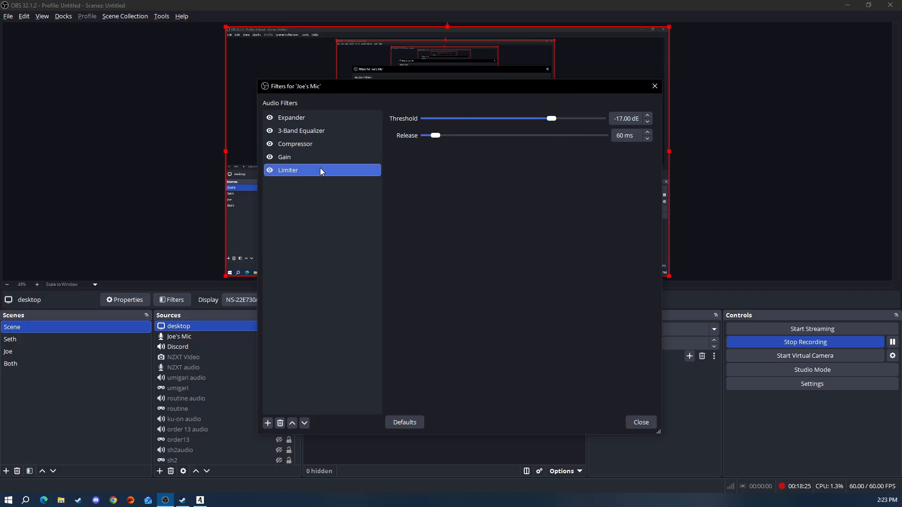
click(307, 145)
click(307, 170)
click(310, 148)
click(309, 168)
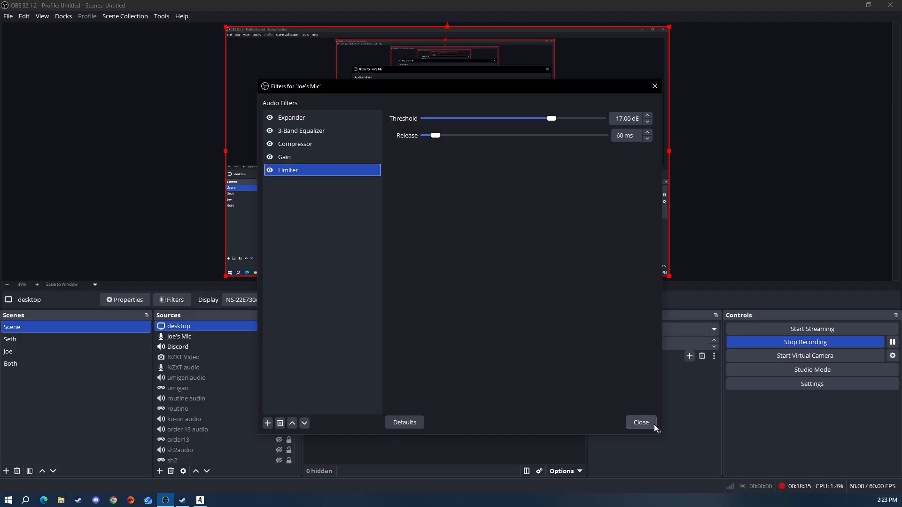
click(642, 422)
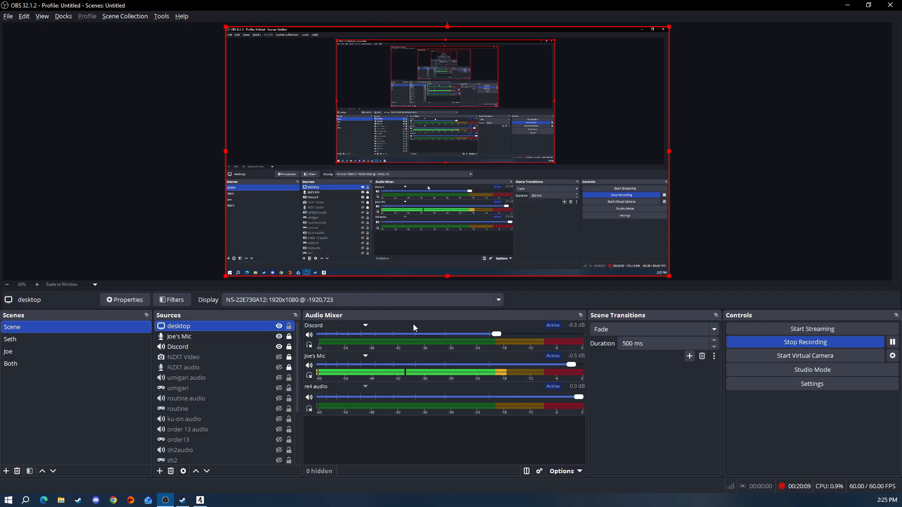
Reopen the microphone's filters and examine the Expander, 3-Band Equalizer and Gain settings
right_click(515, 355)
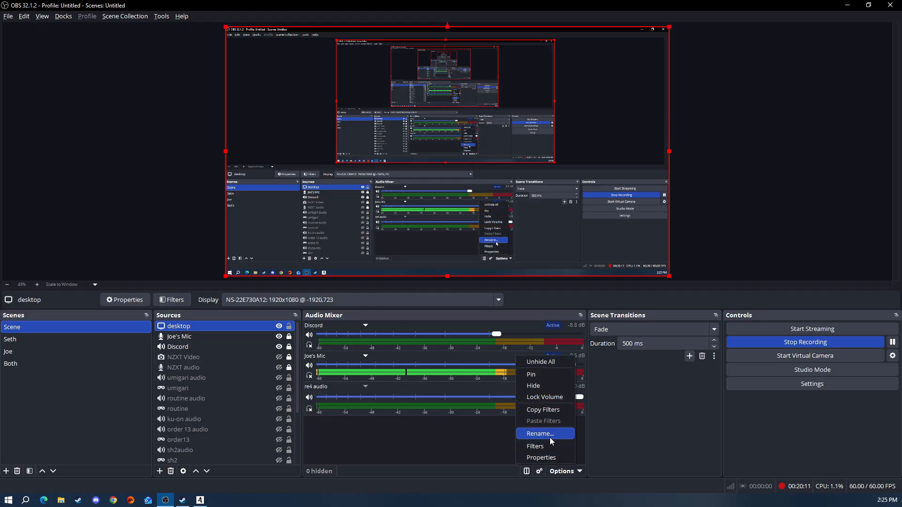
click(548, 444)
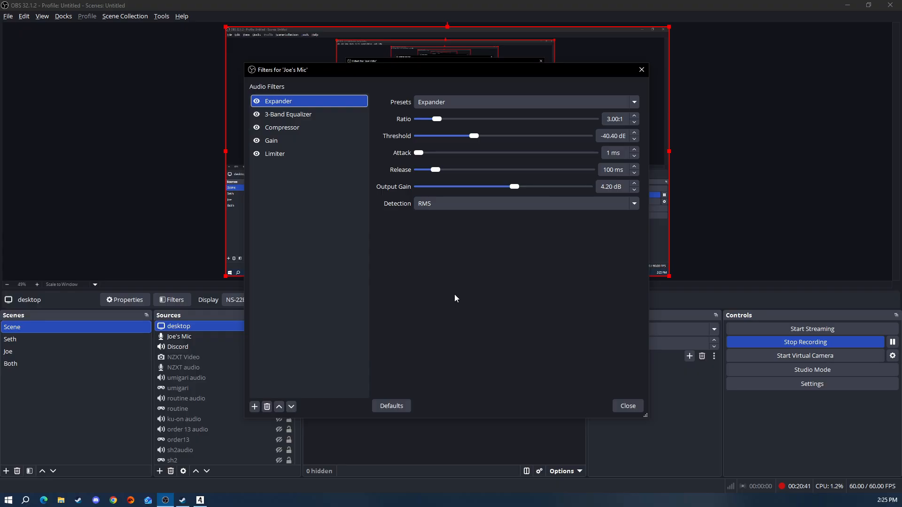
click(295, 114)
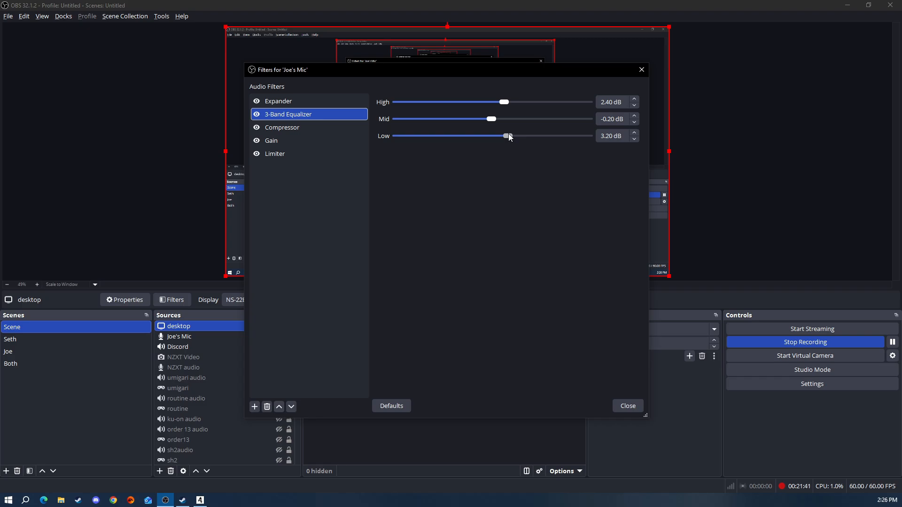
click(322, 130)
click(314, 141)
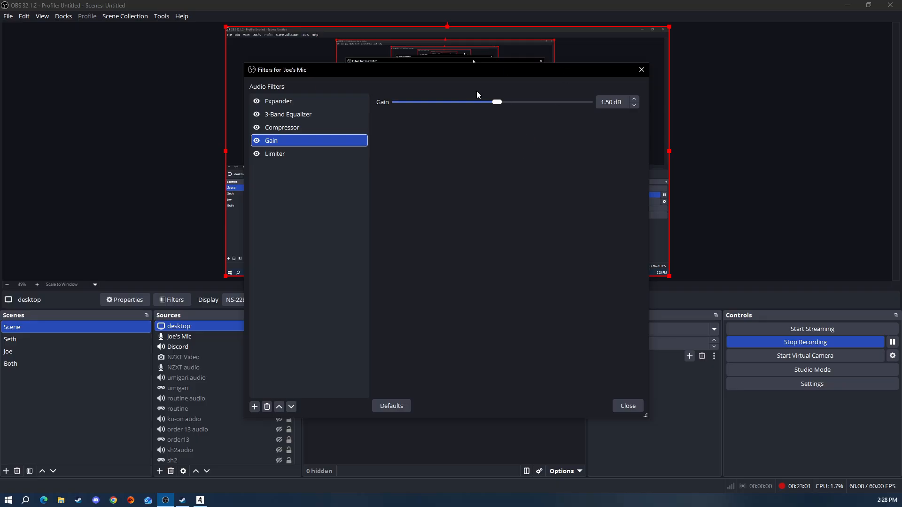
View the filter types available to add, dismiss the list, and examine the 3-Band Equalizer and Compressor settings
click(254, 406)
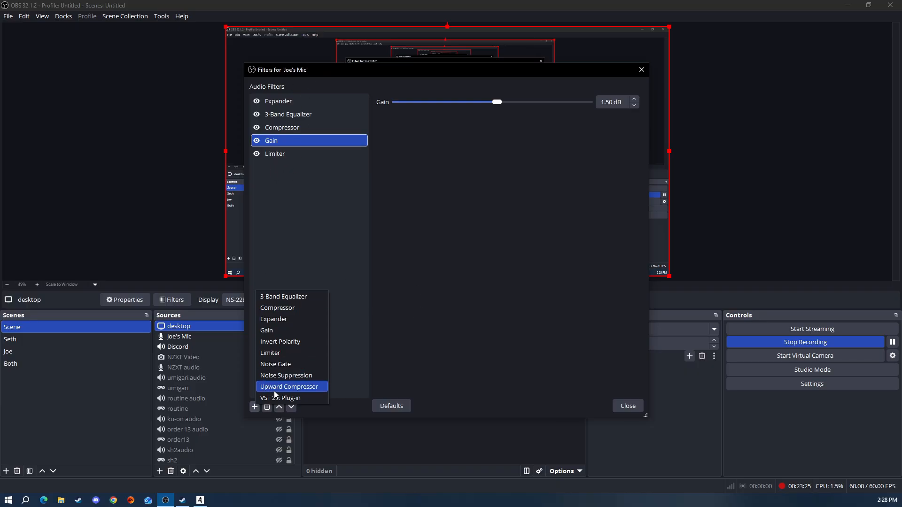
click(323, 236)
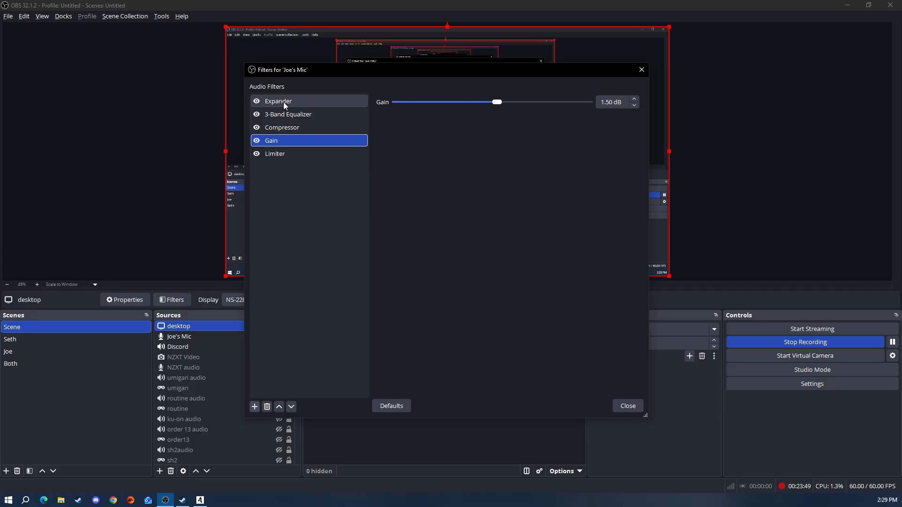
click(305, 118)
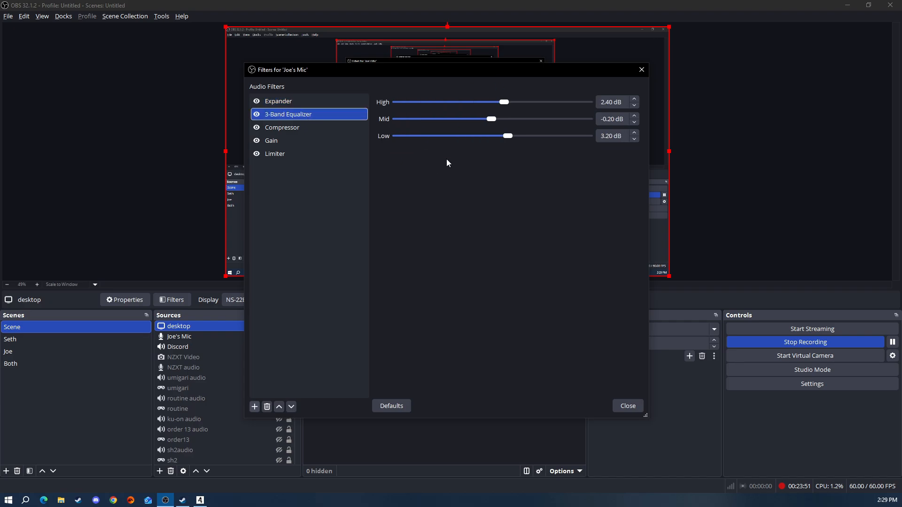
click(286, 131)
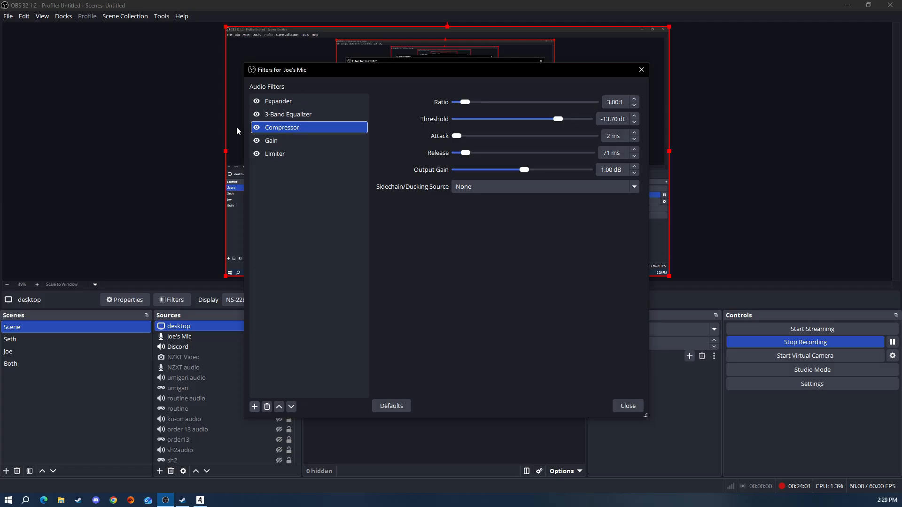
Review the microphone's filter chain in order, starting at the Expander and ending at the Limiter
click(278, 102)
click(271, 115)
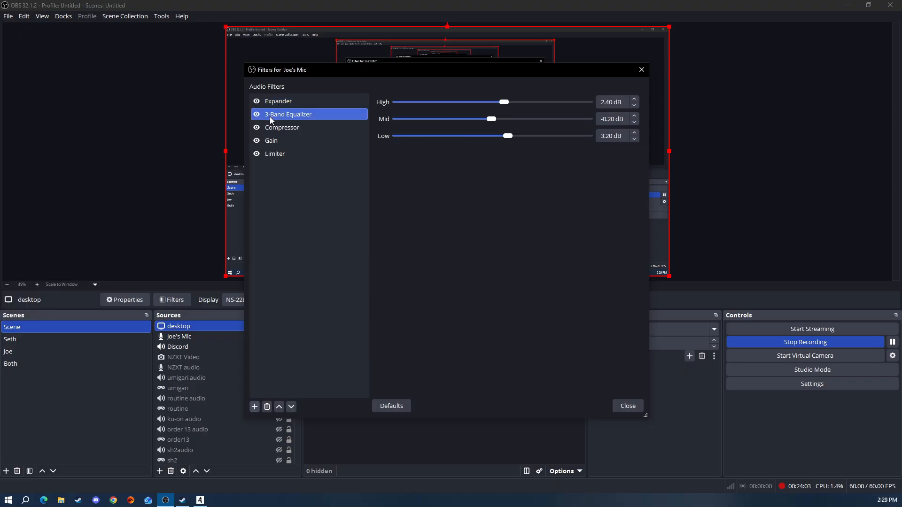
click(281, 128)
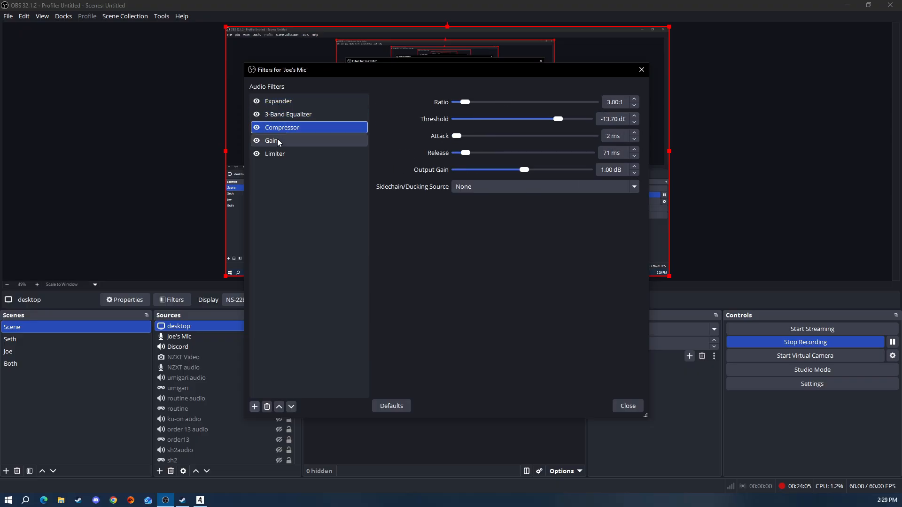
click(277, 139)
click(278, 155)
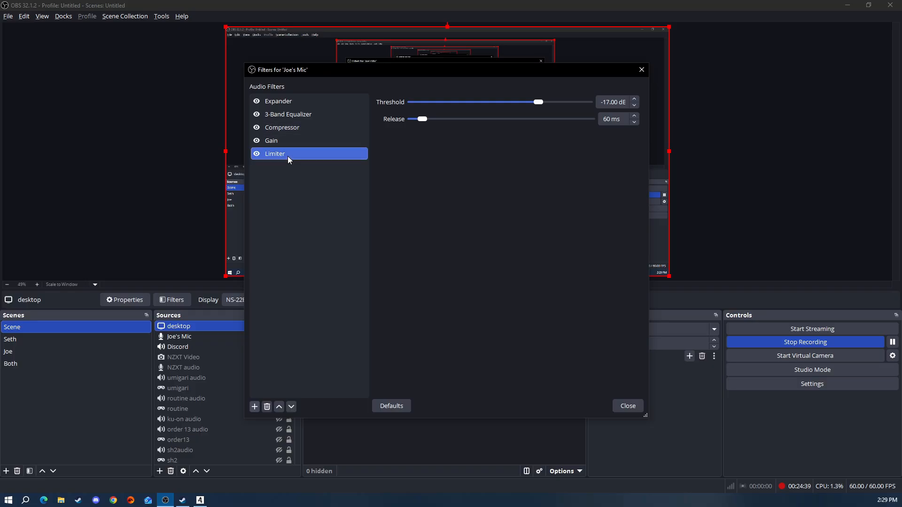
Recheck the order of the five microphone filters, going back from the Limiter to the Compressor and once more from Expander to Limiter
click(281, 103)
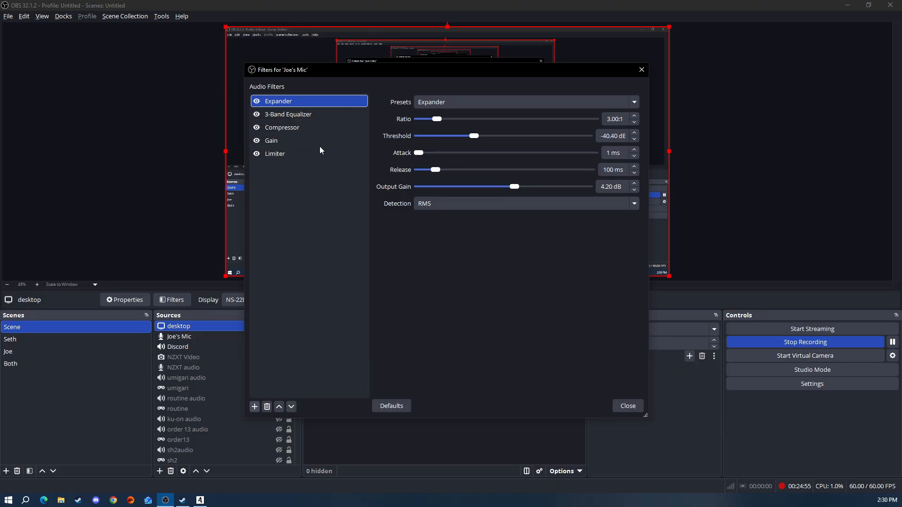
click(284, 117)
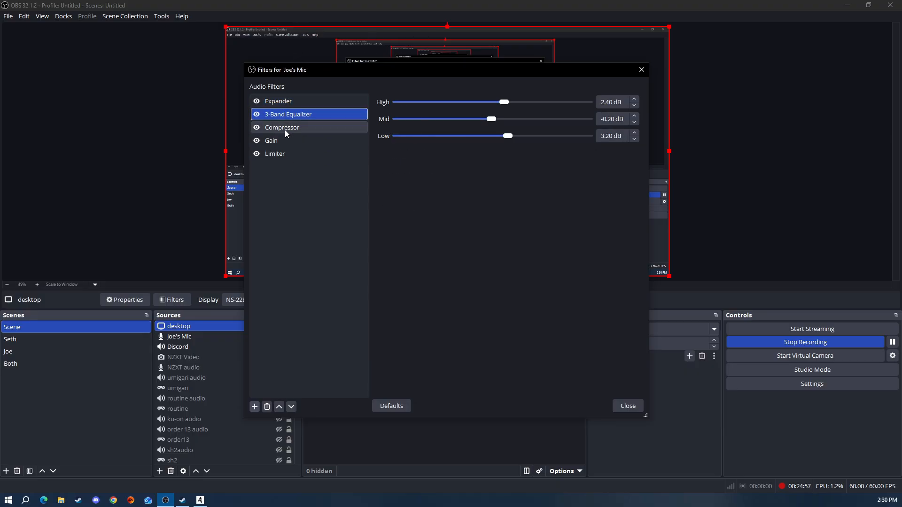
click(285, 129)
click(285, 142)
click(285, 153)
click(284, 141)
click(283, 128)
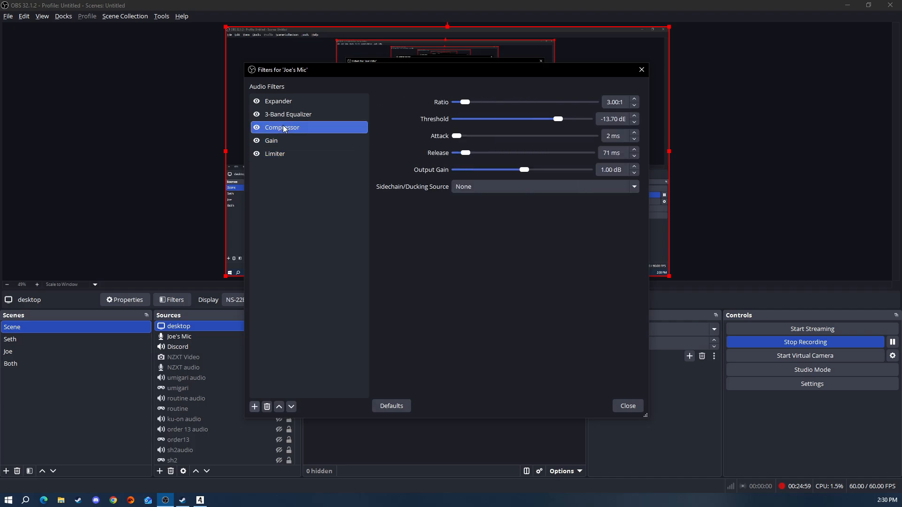
click(281, 101)
click(284, 114)
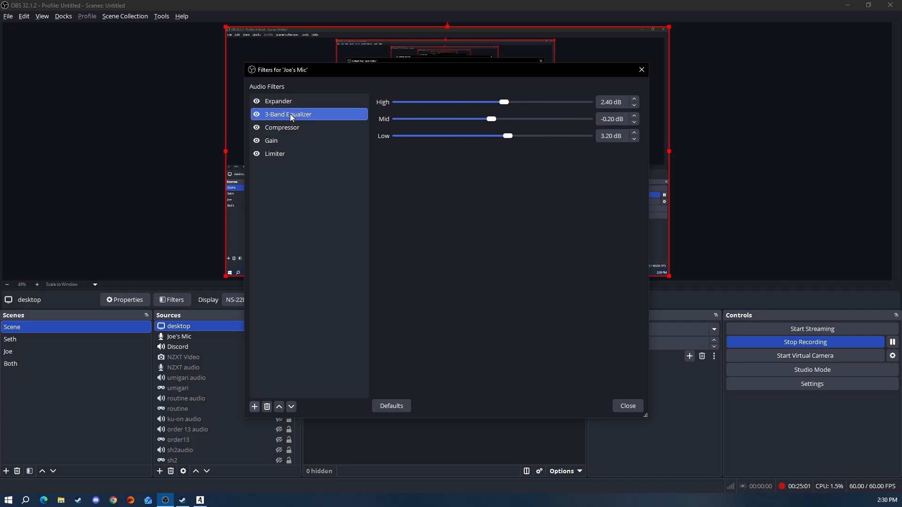
click(284, 127)
click(283, 141)
click(284, 155)
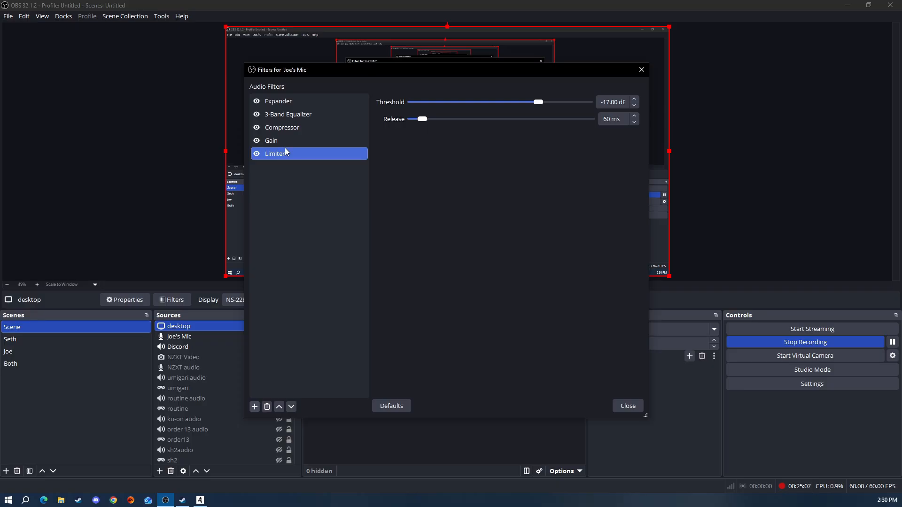
Go back through the microphone's filters from Gain up to Expander and close the filter settings
click(284, 143)
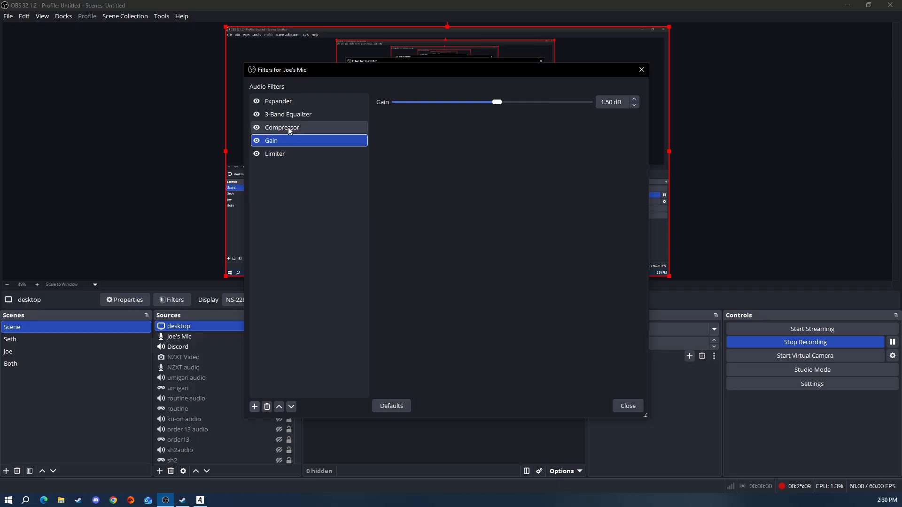
click(292, 127)
click(291, 115)
click(293, 101)
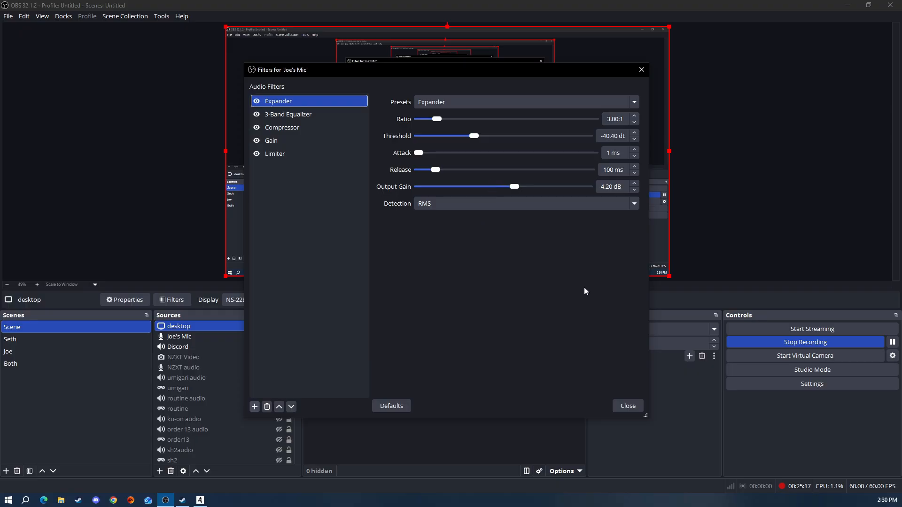
key(Escape)
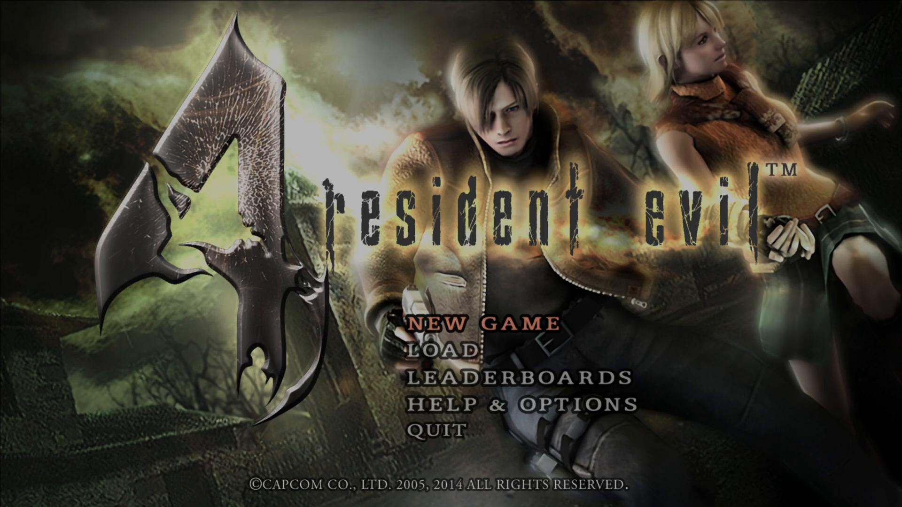
Switch to Resident Evil 4 and start a new game on Normal difficulty
key(Down)
key(Up)
key(Down)
key(Up)
key(Return)
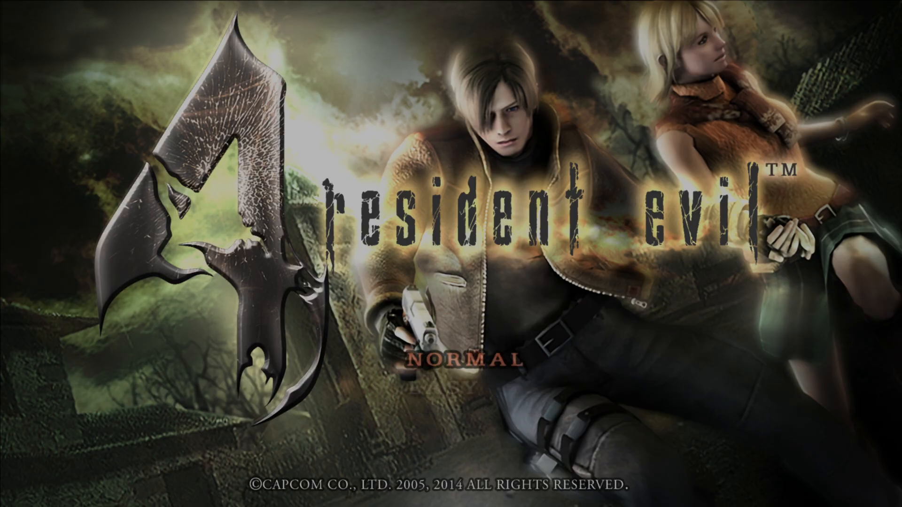
key(Down)
key(Up)
key(Return)
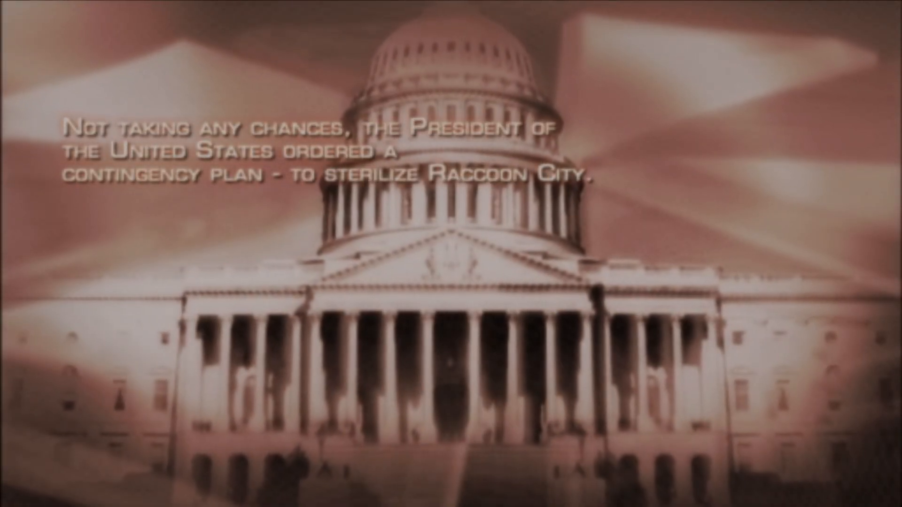
Return to OBS from the game's intro and mute the re4 audio source in the mixer
click(279, 327)
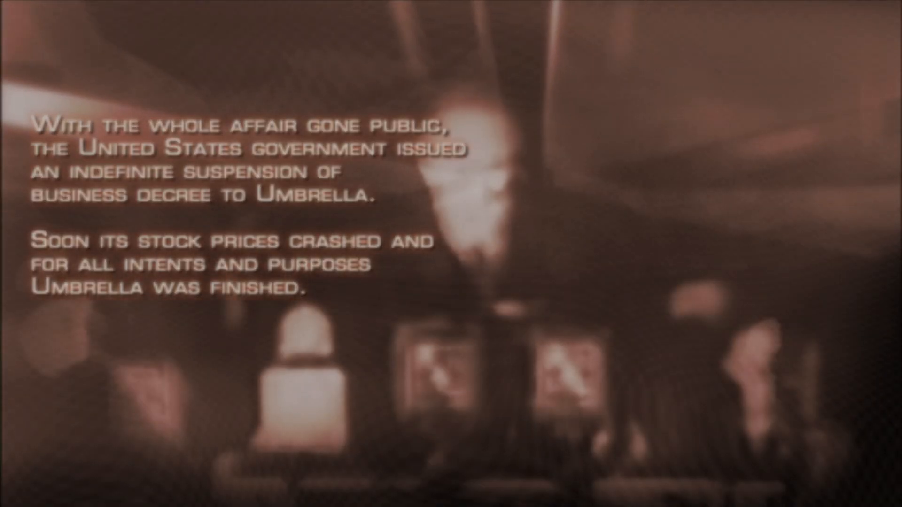
click(280, 326)
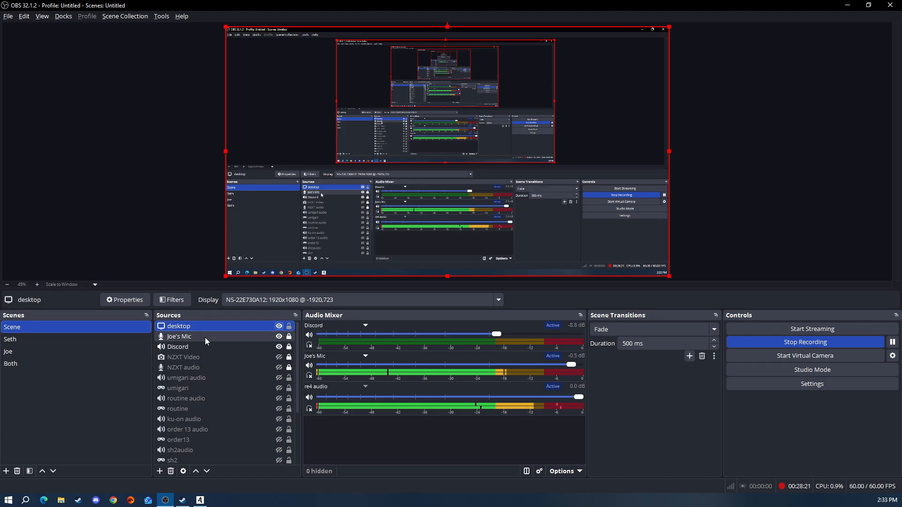
drag(297, 344, 296, 320)
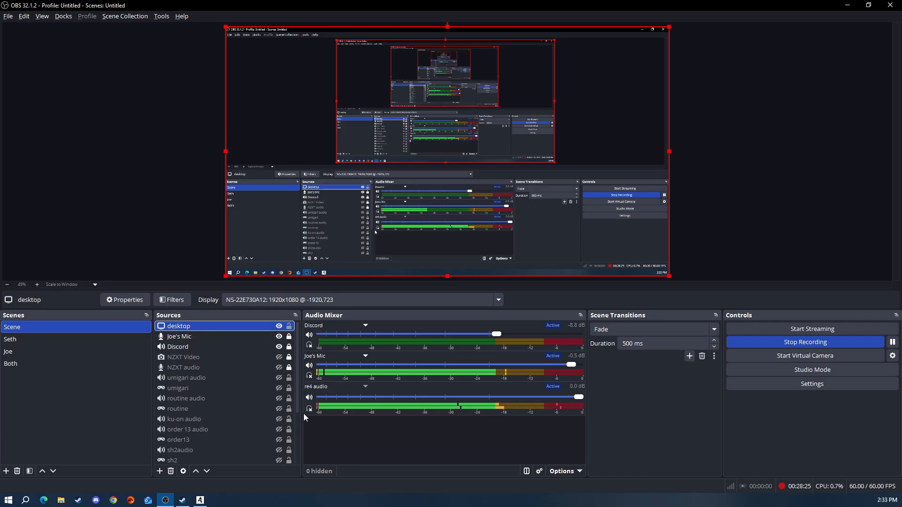
click(309, 398)
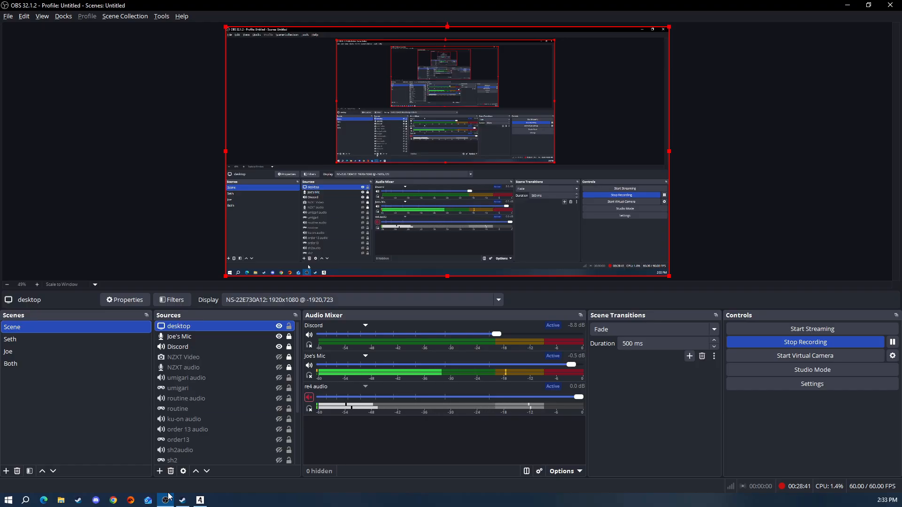
click(160, 471)
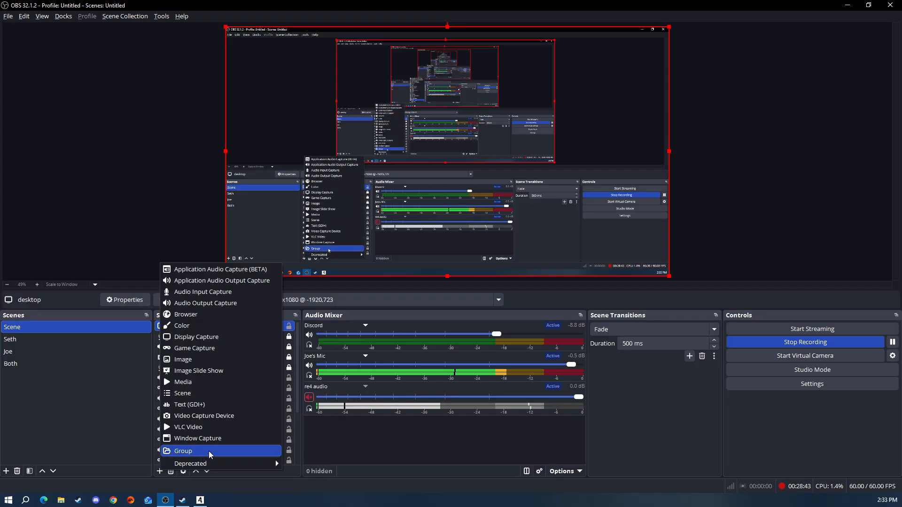
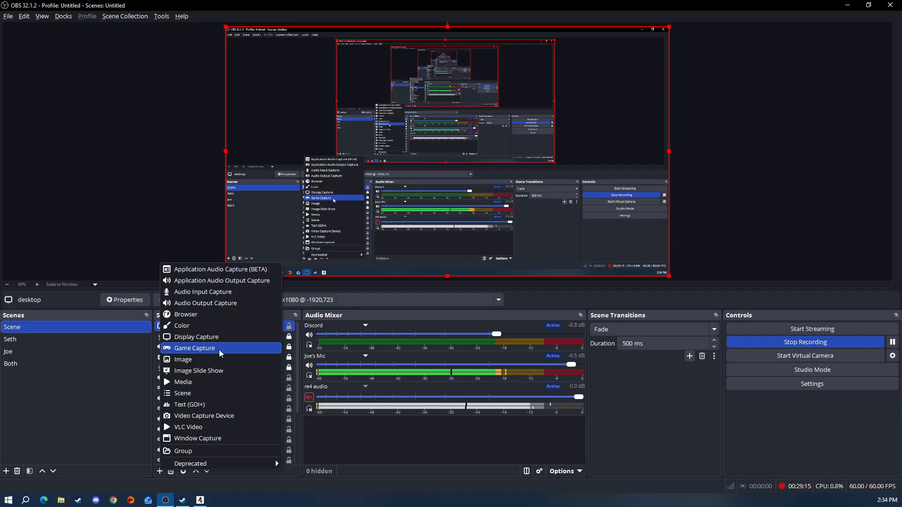
click(219, 349)
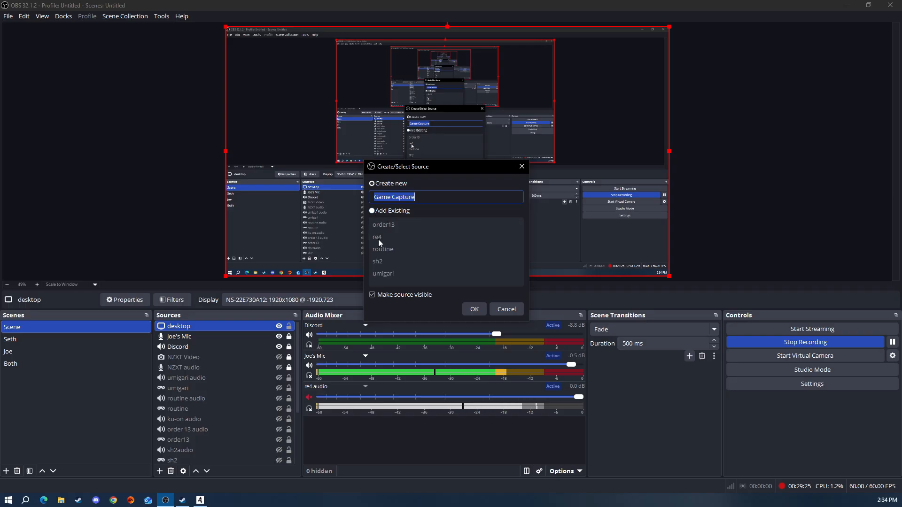
click(512, 311)
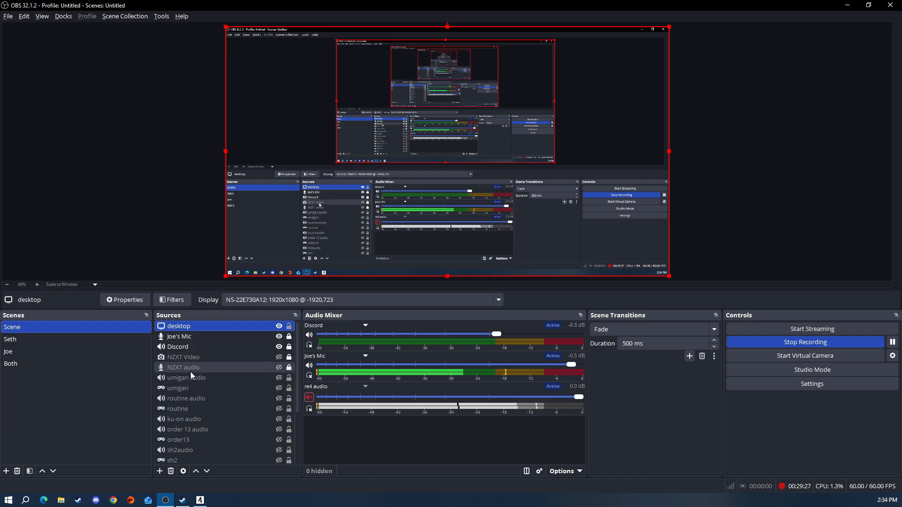
Review the existing scene sources and add a new Game Capture source with its default name
scroll(298, 353, down, 1)
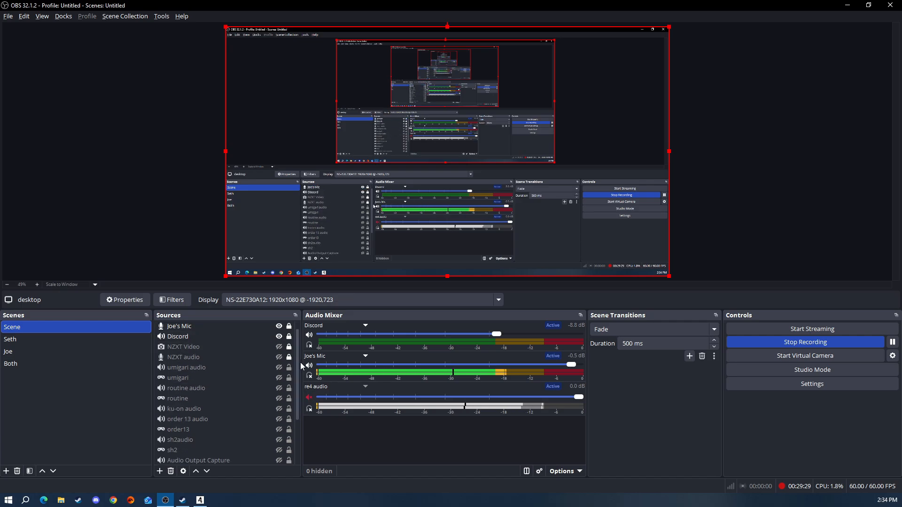
scroll(298, 394, down, 3)
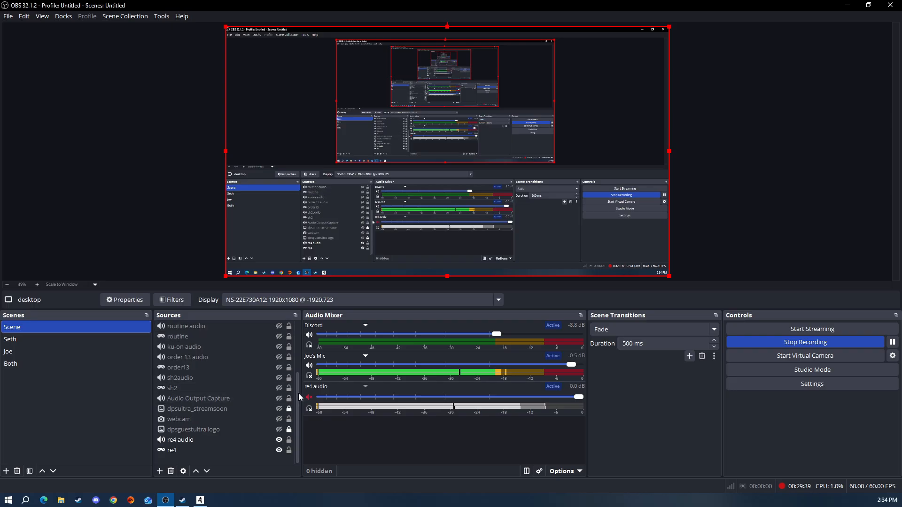
drag(298, 396, 301, 346)
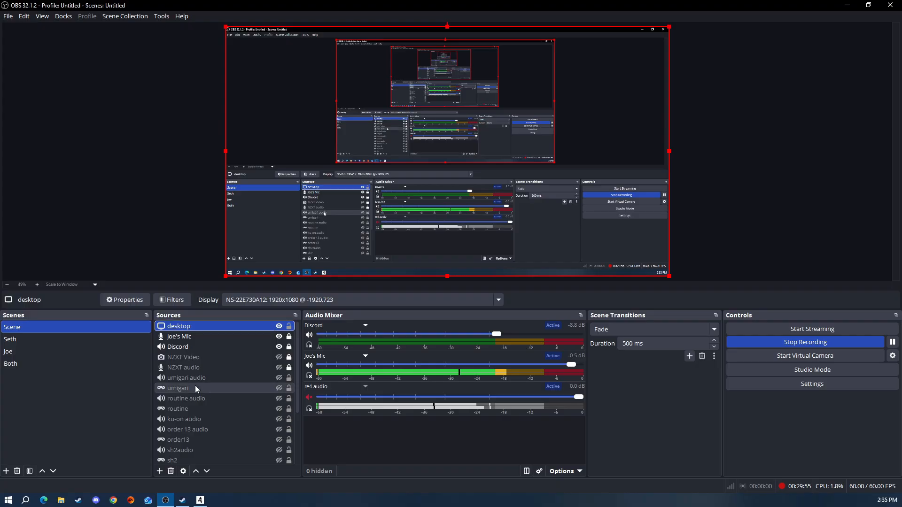
click(160, 472)
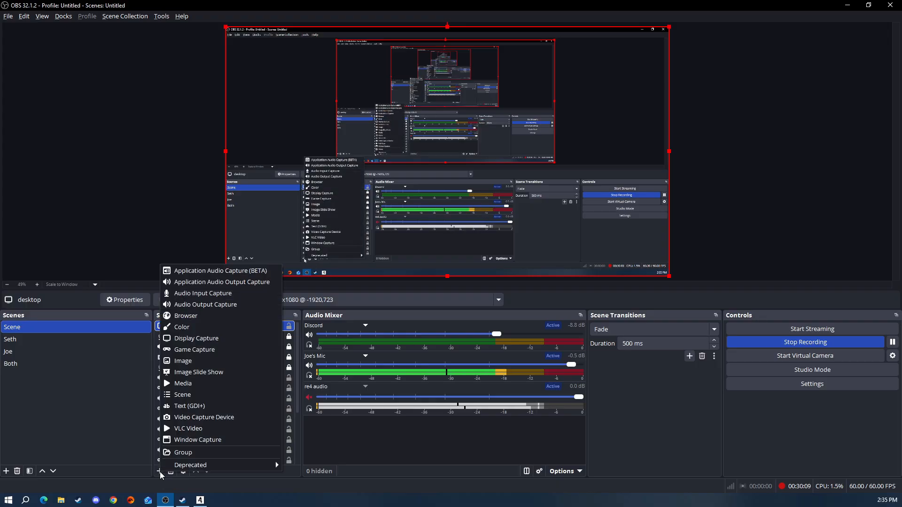
click(202, 350)
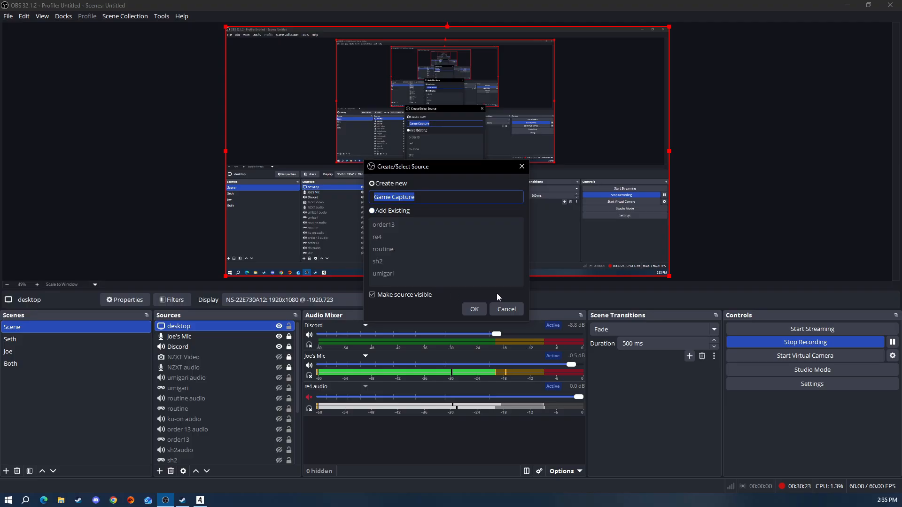
click(475, 309)
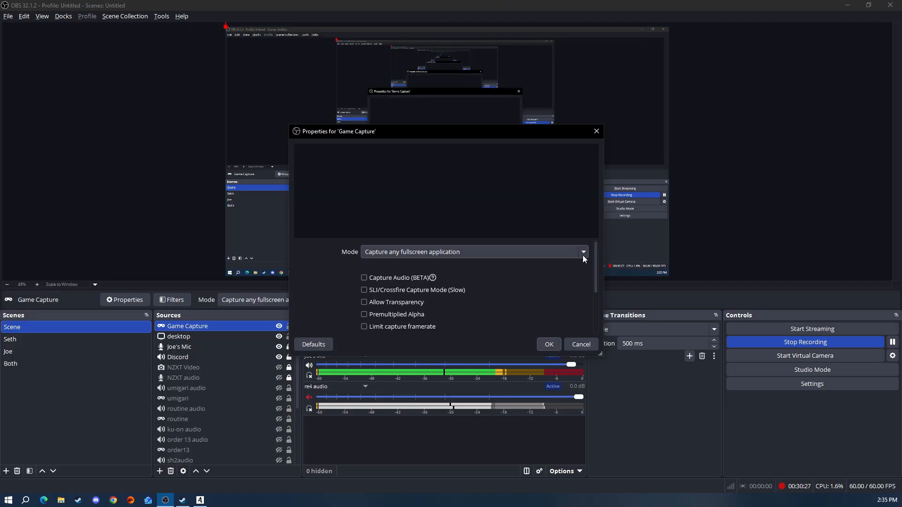
Set the Game Capture mode to Capture specific window and choose [bio4.exe]: Resident Evil 4 as its window
click(583, 256)
click(582, 252)
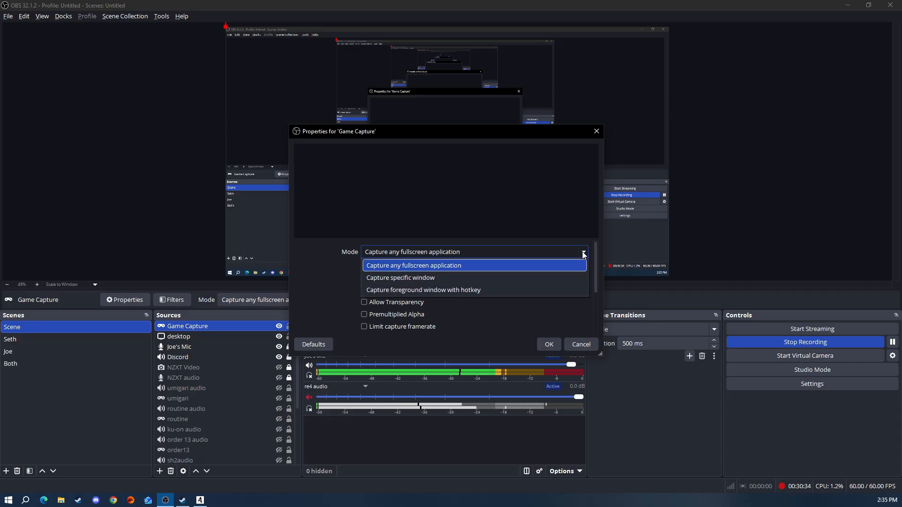
click(506, 278)
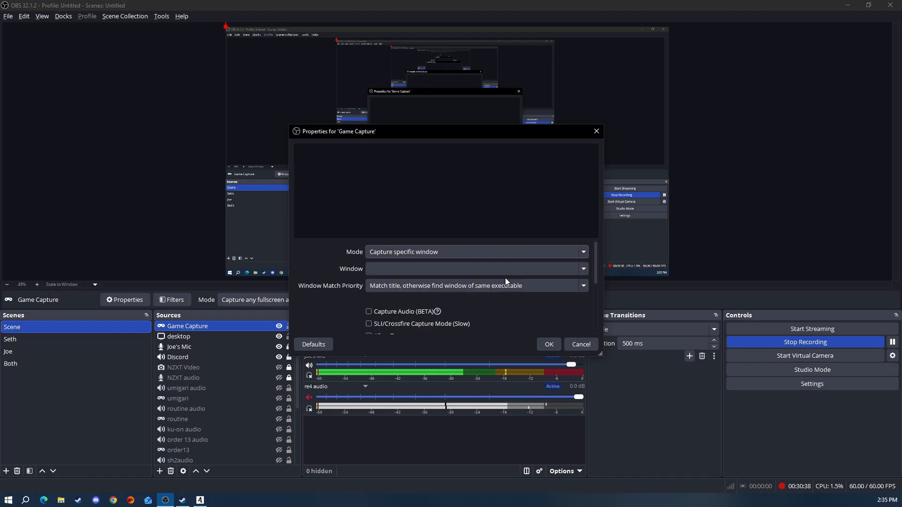
click(584, 270)
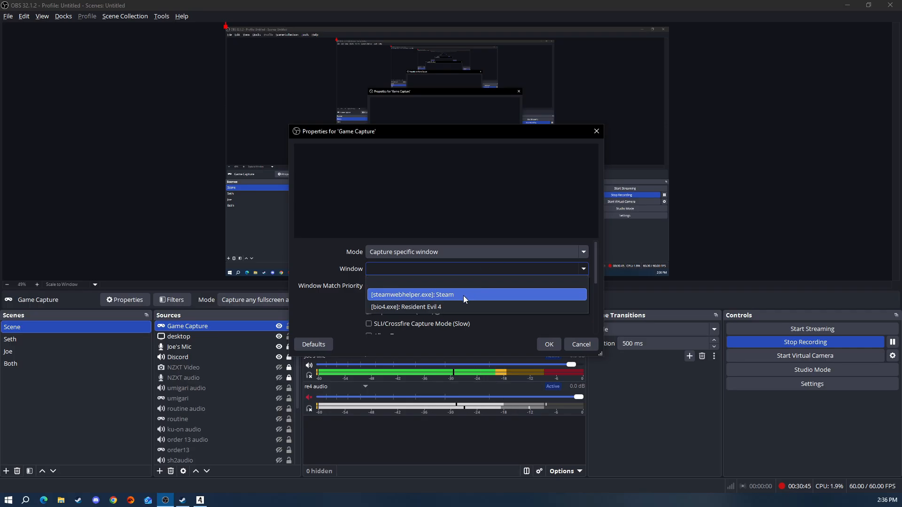
click(428, 307)
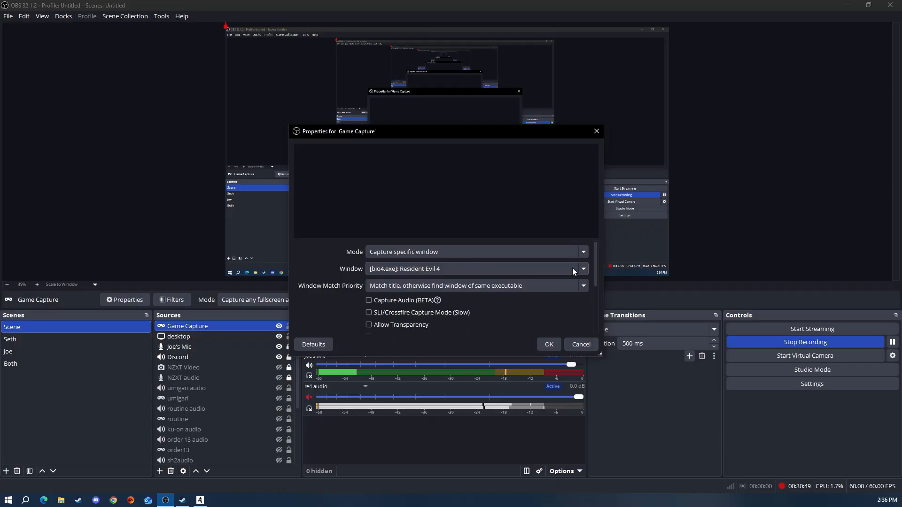
Examine the remaining Game Capture options, try the Limit capture framerate option, and cancel the source's property changes
drag(596, 270, 596, 275)
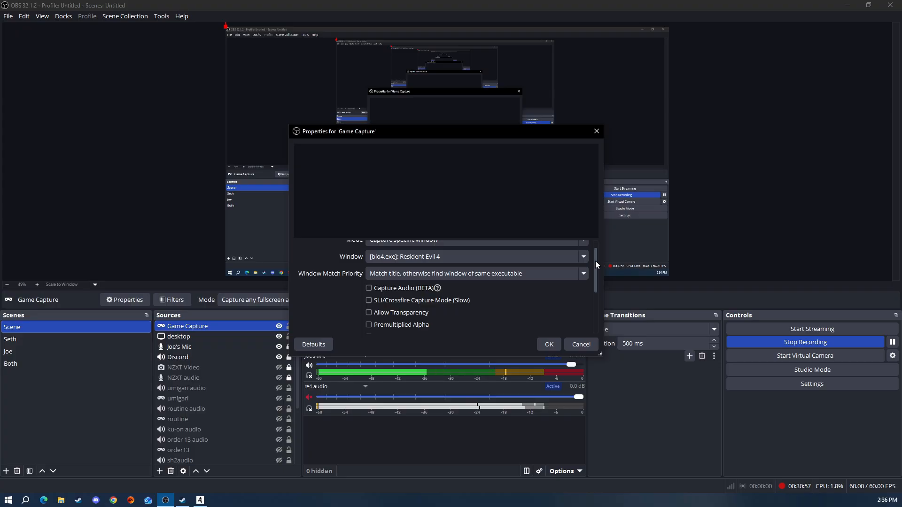
drag(596, 261, 604, 283)
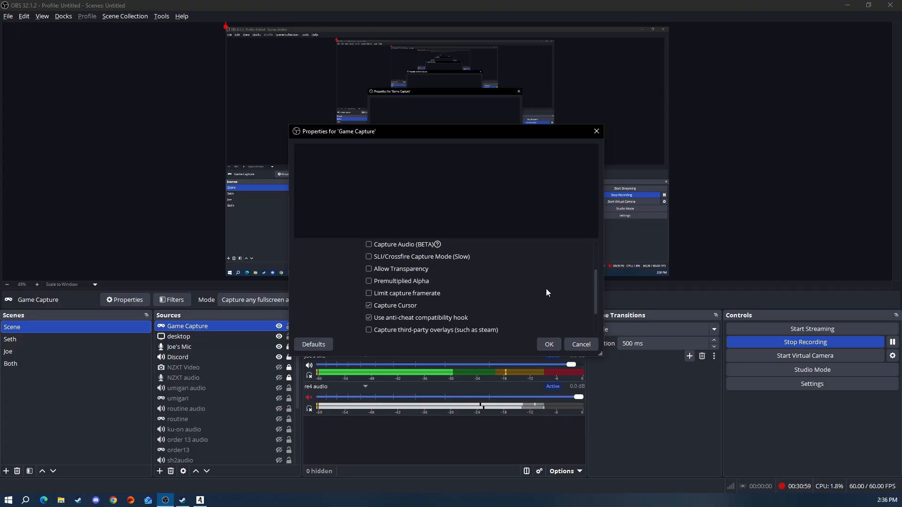
click(369, 294)
click(376, 294)
click(368, 292)
scroll(492, 296, up, 2)
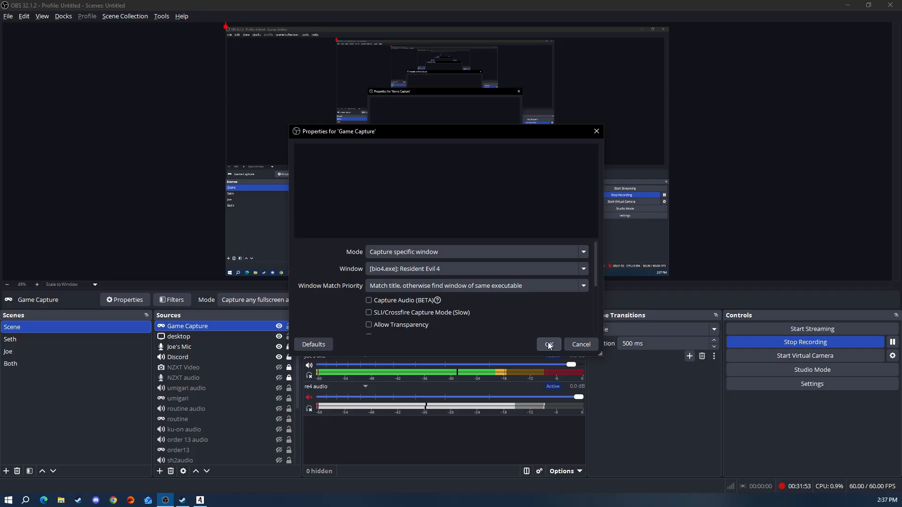
click(578, 346)
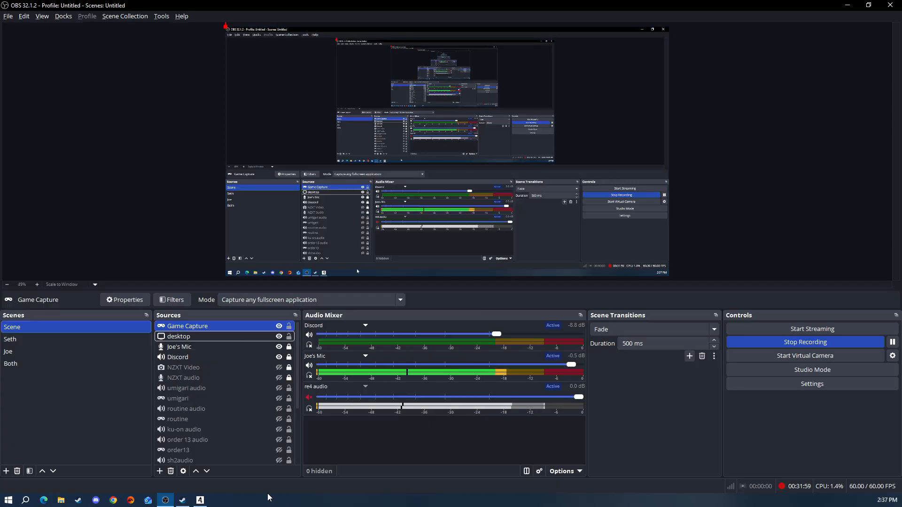
Add a new Application Audio Output Capture source with its default name to the scene
click(160, 472)
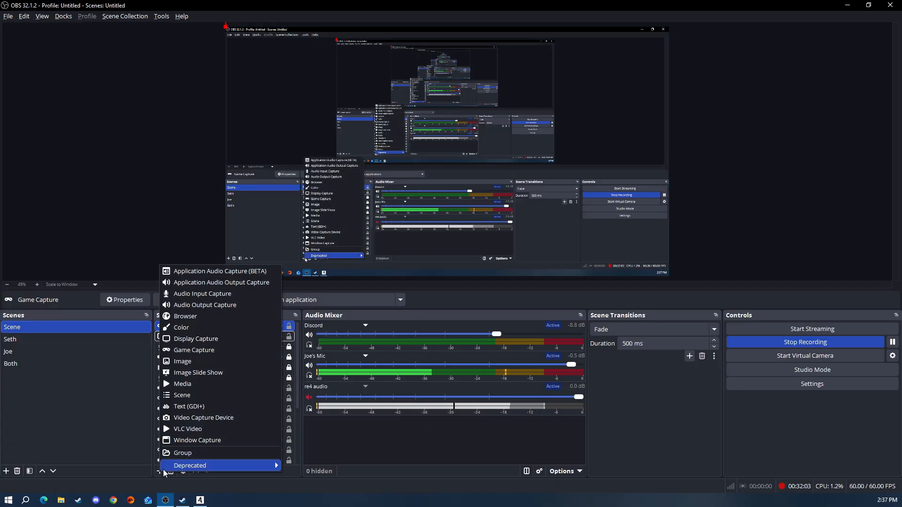
click(189, 284)
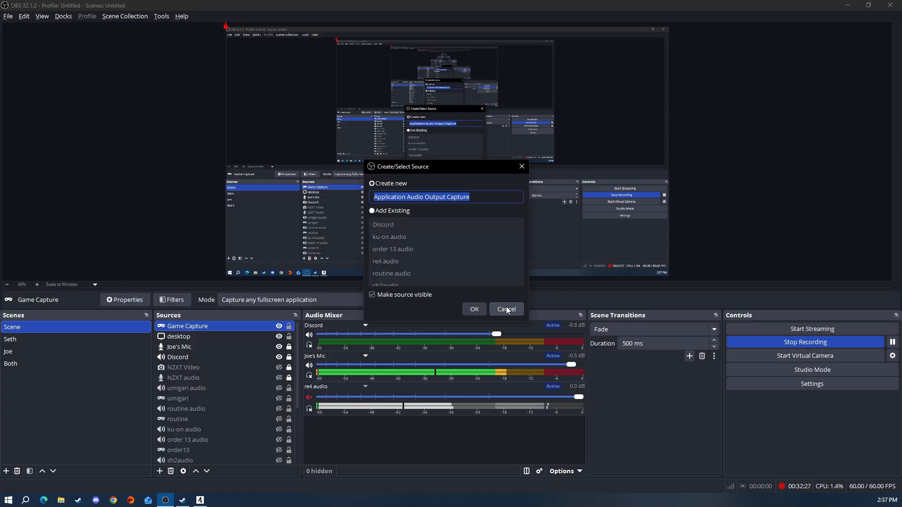
click(475, 310)
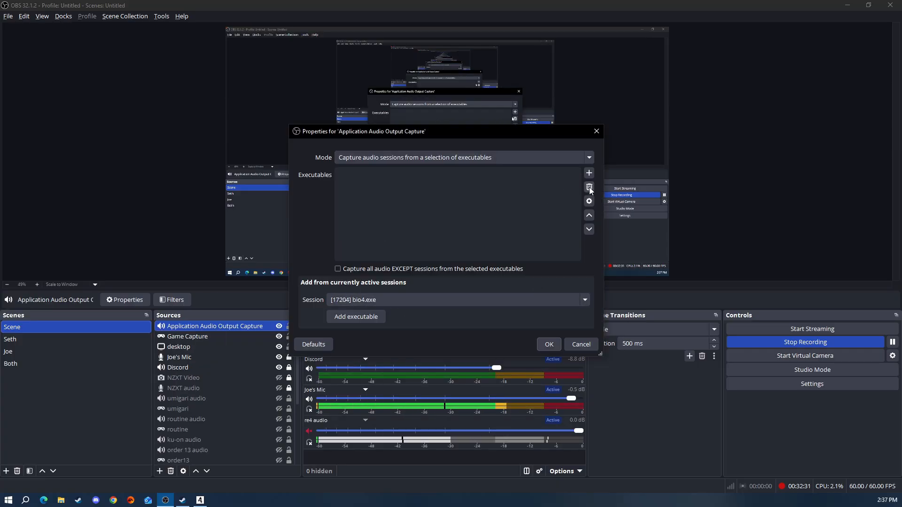
Choose bio4.exe as the active session for the new audio capture and cancel its properties without adding the executable
click(585, 301)
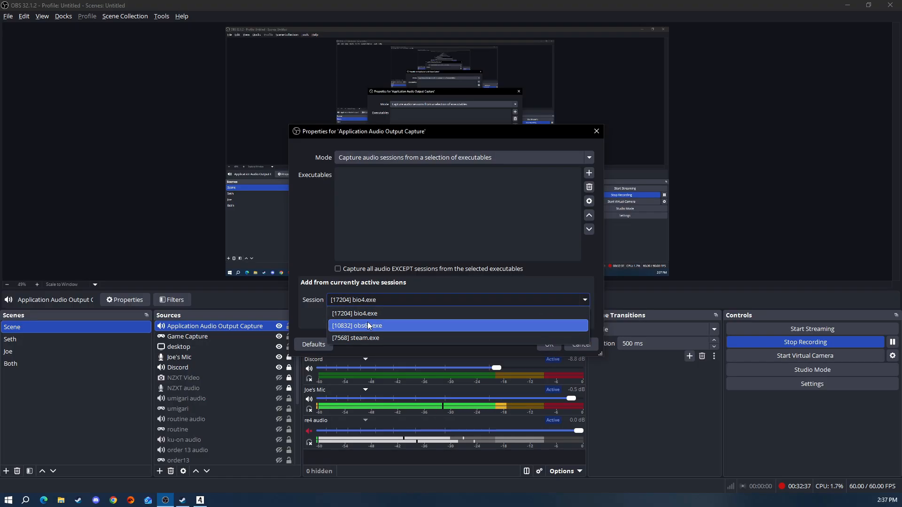
click(420, 313)
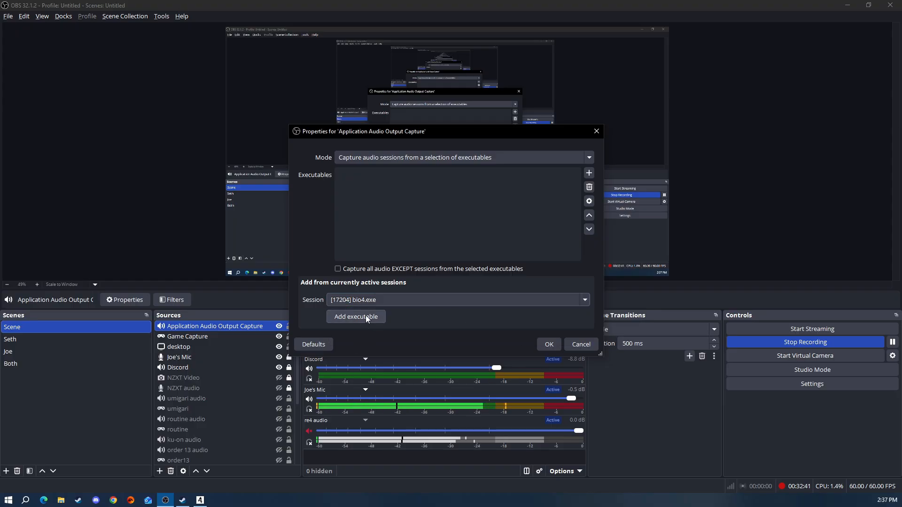
click(585, 346)
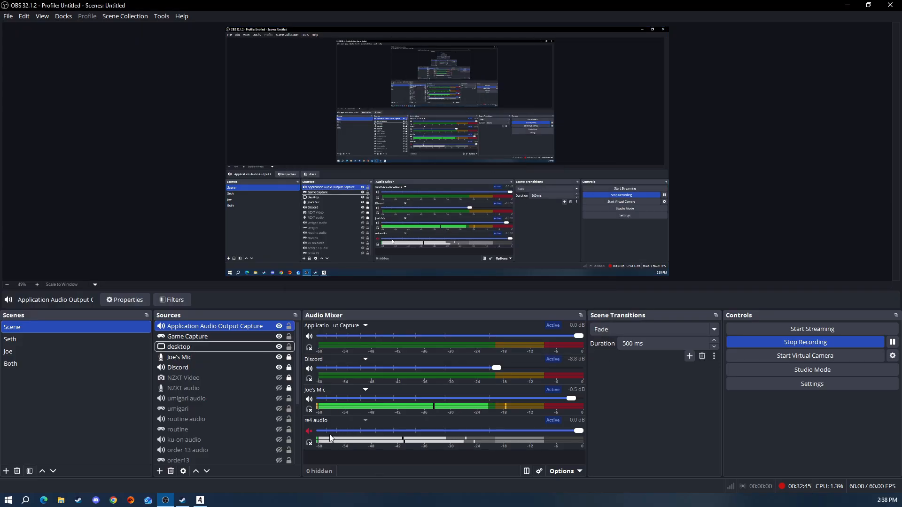
right_click(395, 326)
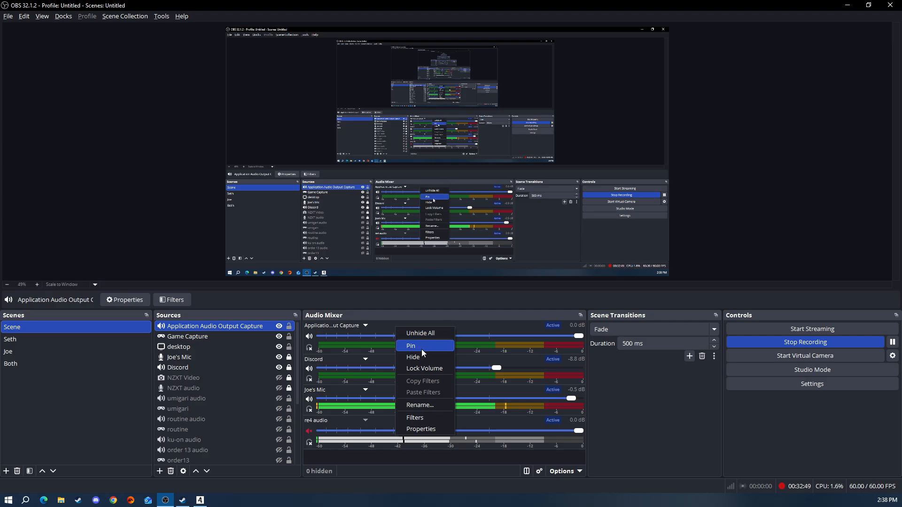
click(383, 328)
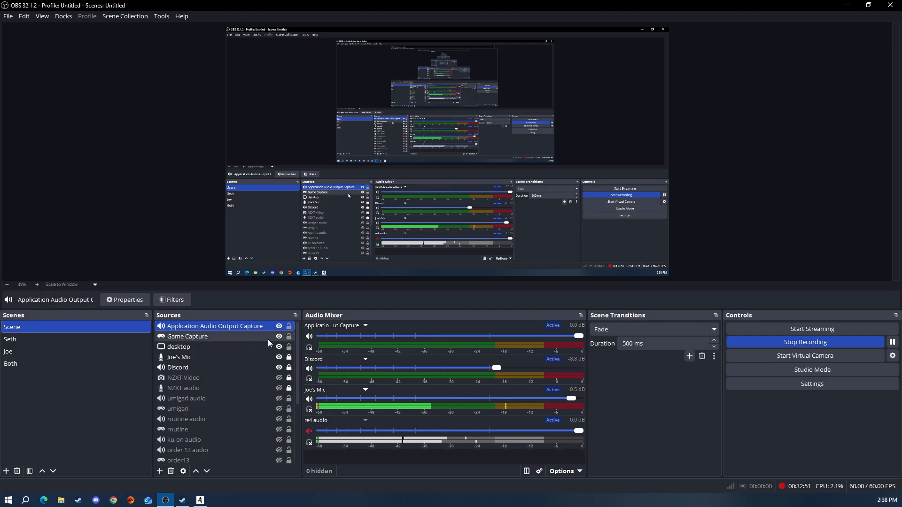
Remove the Application Audio Output Capture source from the scene and stop the recording
right_click(256, 327)
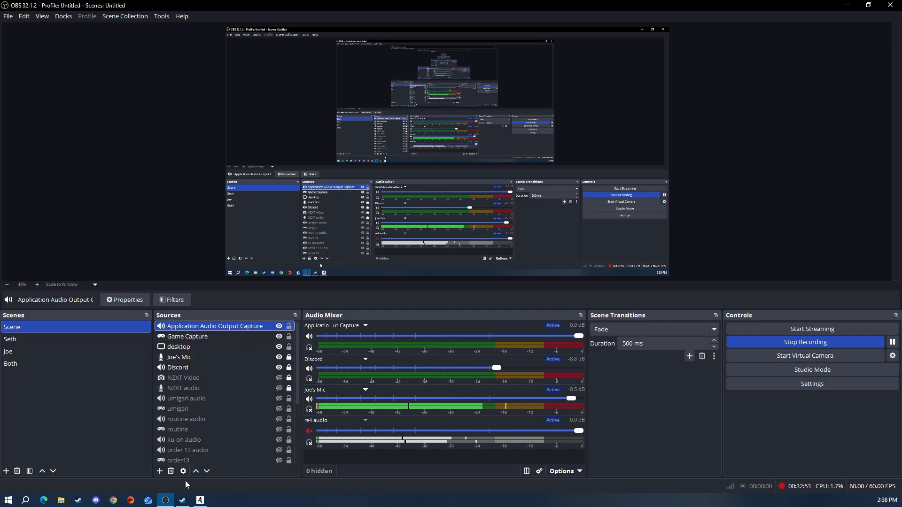
click(282, 455)
click(514, 260)
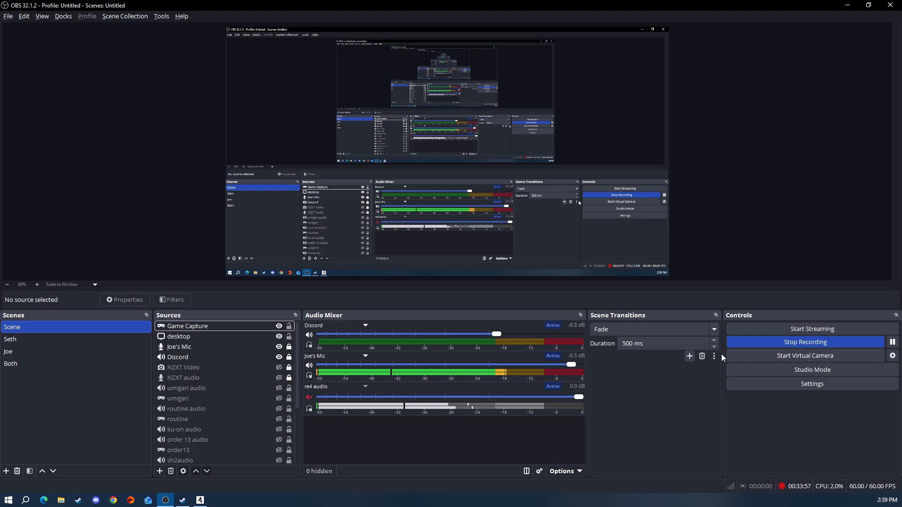
click(810, 342)
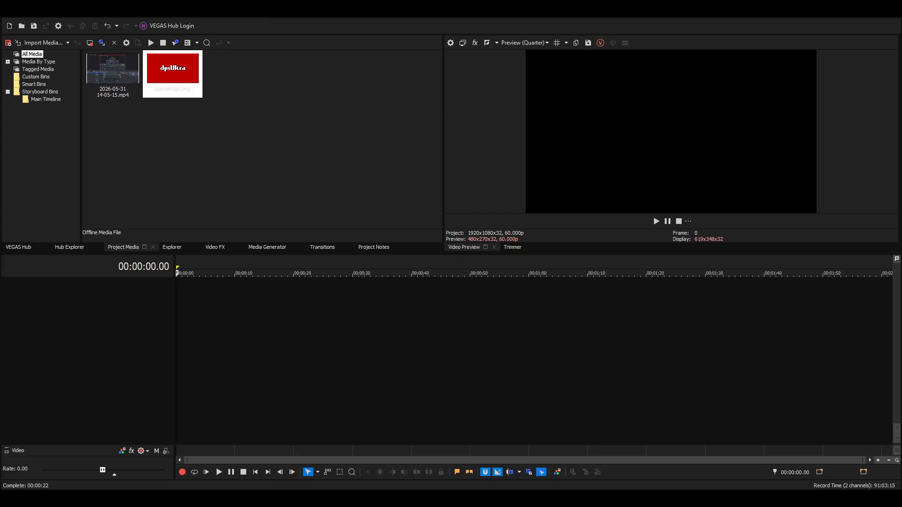
Switch to VEGAS and examine the recorded video and openerlogo.png in the project media
click(381, 368)
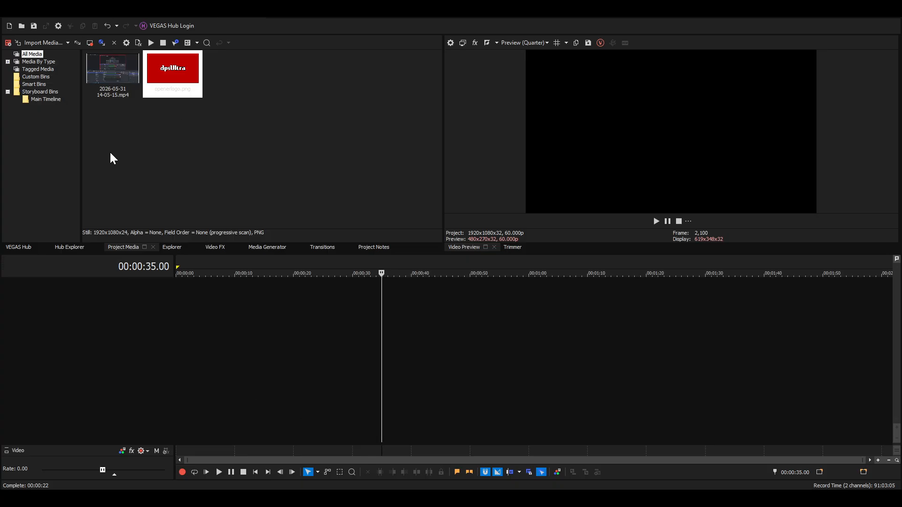
click(186, 157)
click(113, 69)
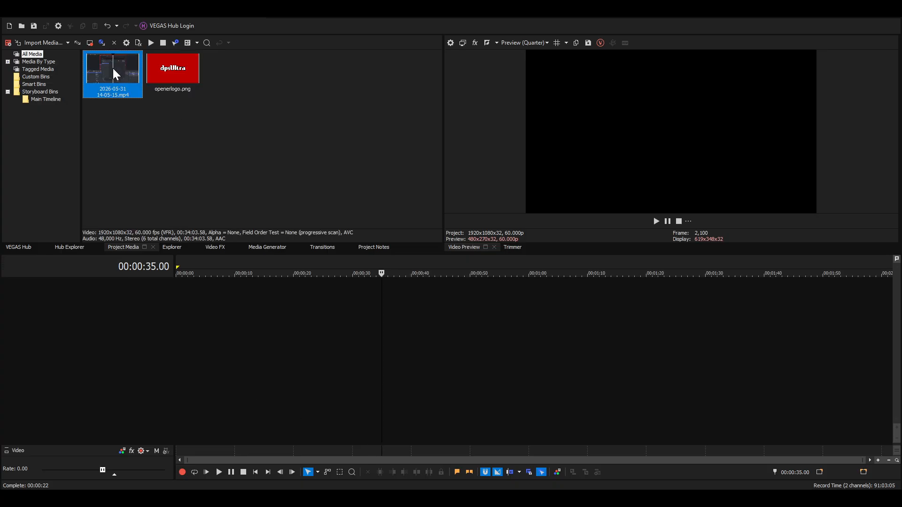
click(173, 71)
click(139, 167)
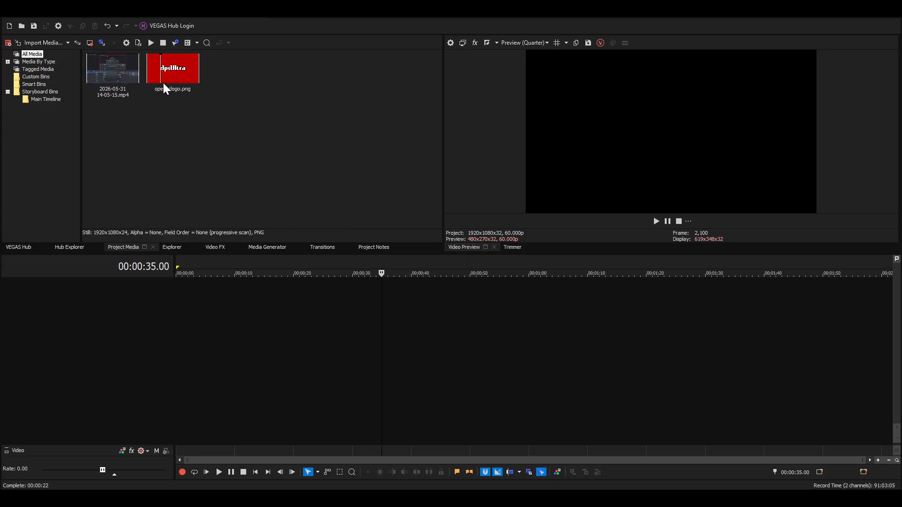
click(124, 80)
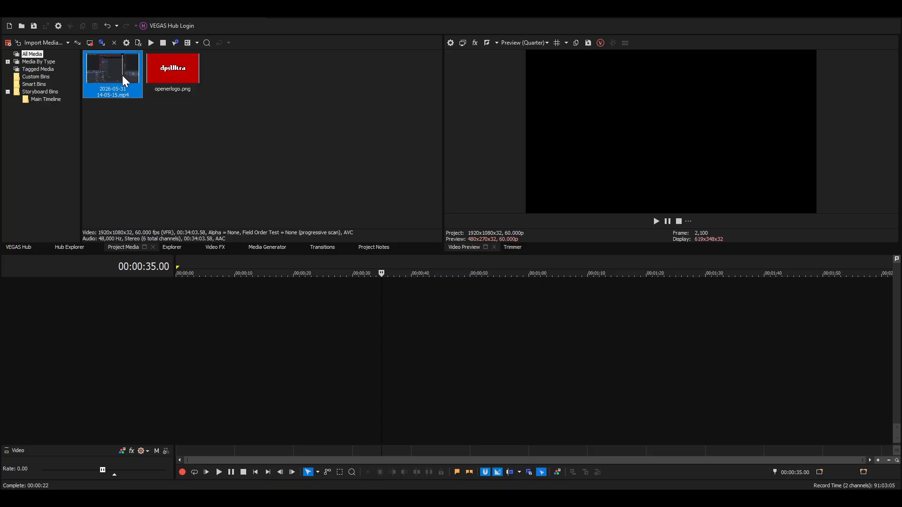
click(184, 69)
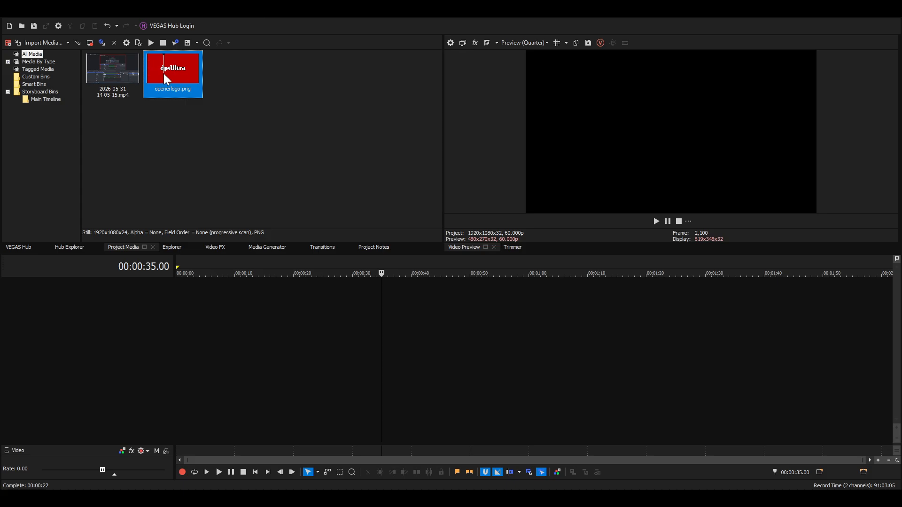
click(140, 136)
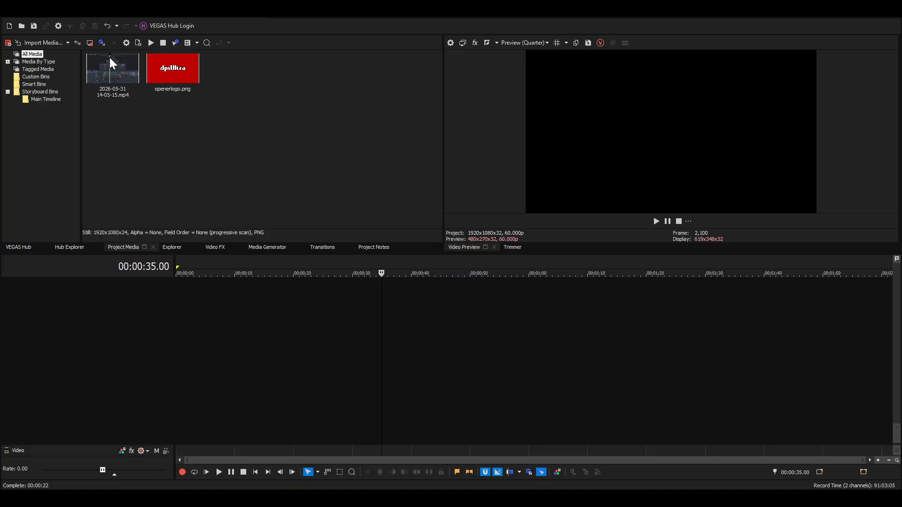
click(123, 76)
drag(105, 60, 136, 362)
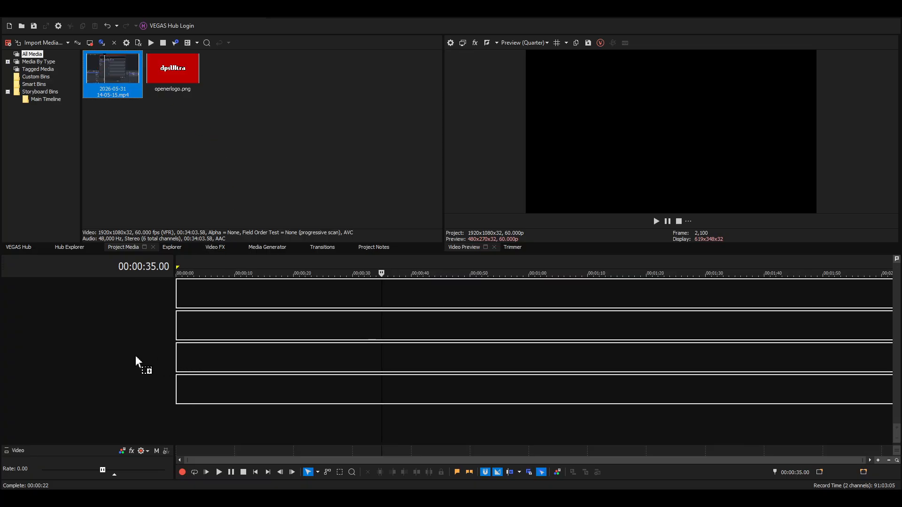
drag(135, 357, 177, 347)
drag(177, 347, 178, 348)
drag(178, 347, 178, 348)
drag(178, 347, 177, 347)
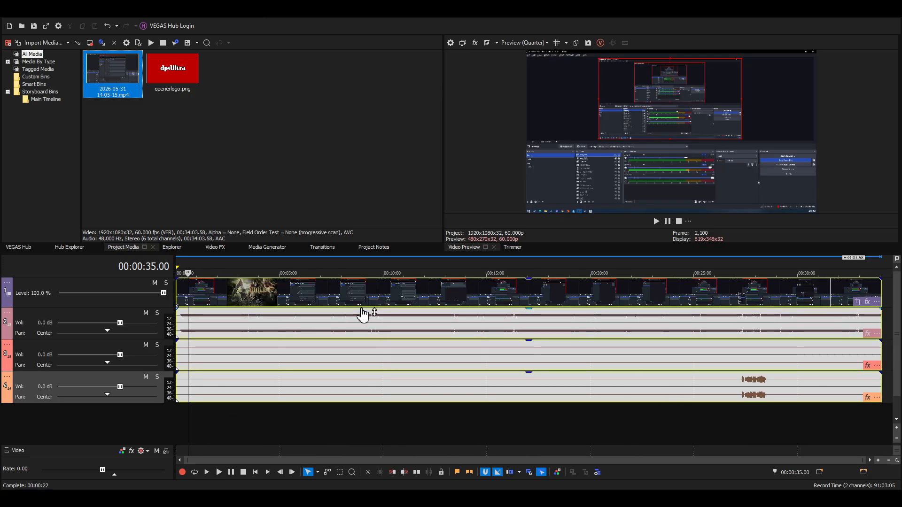
Inspect the recording's video event and first audio event at several points along the timeline
click(326, 322)
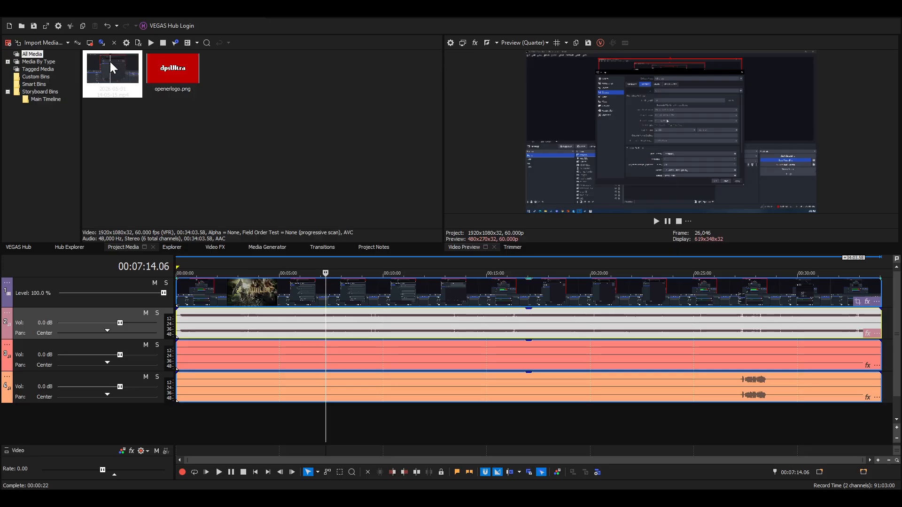
click(259, 292)
click(220, 290)
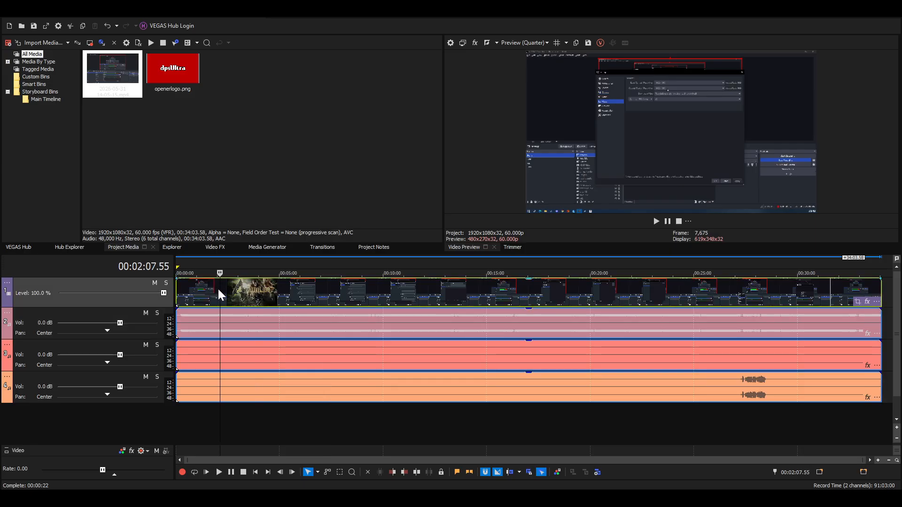
click(201, 292)
click(369, 294)
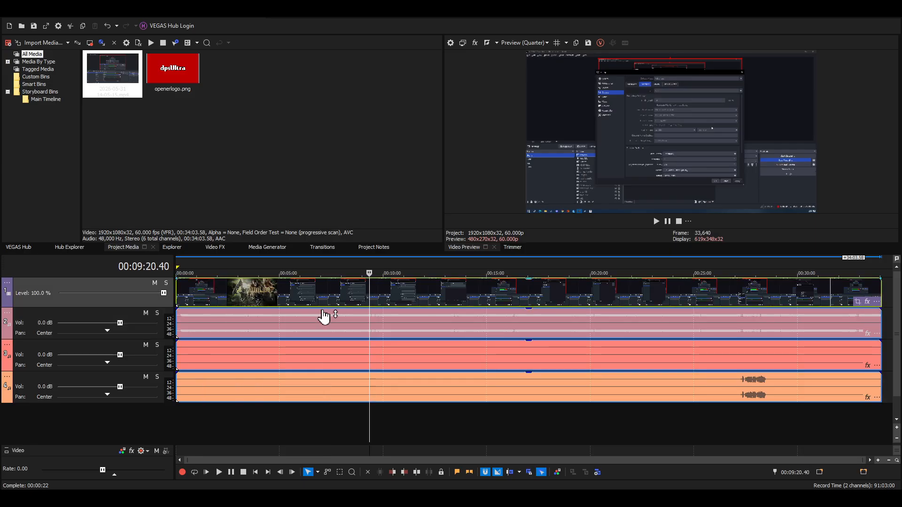
click(354, 320)
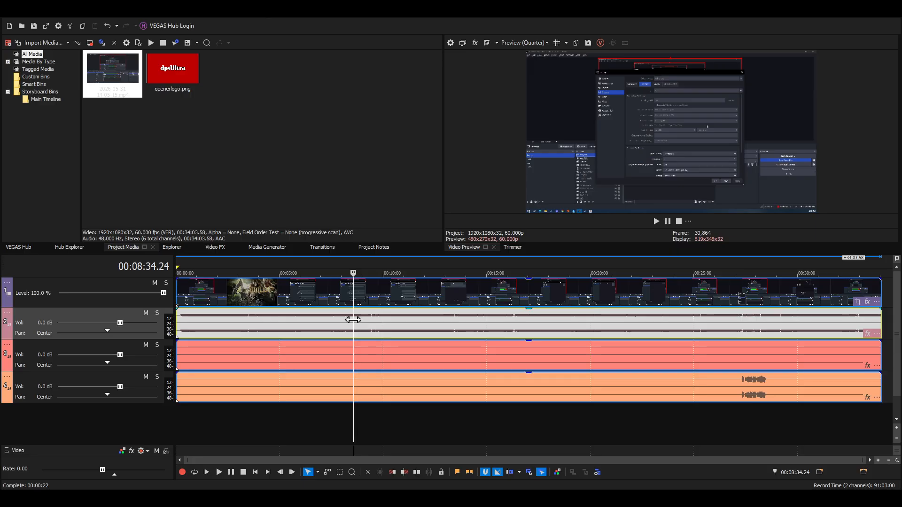
click(191, 317)
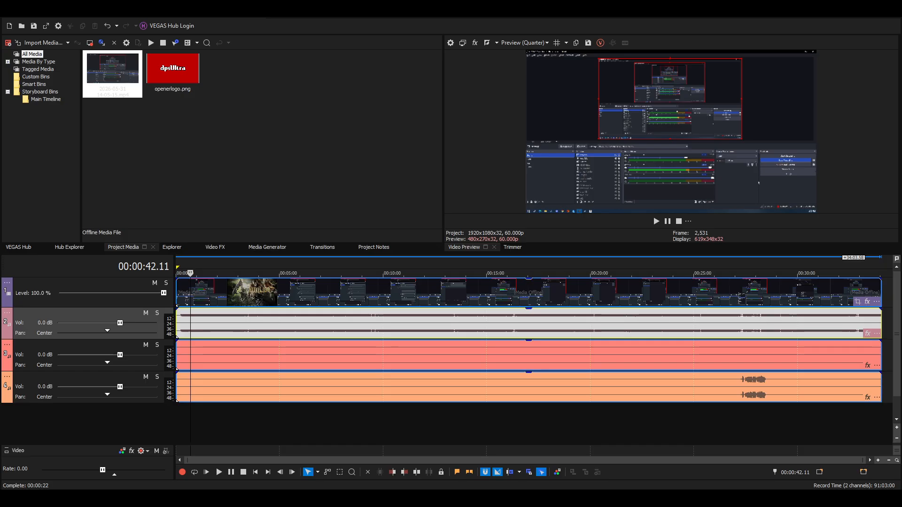
Play the recording briefly from about 00:03:32 and stop playback
click(249, 437)
click(216, 474)
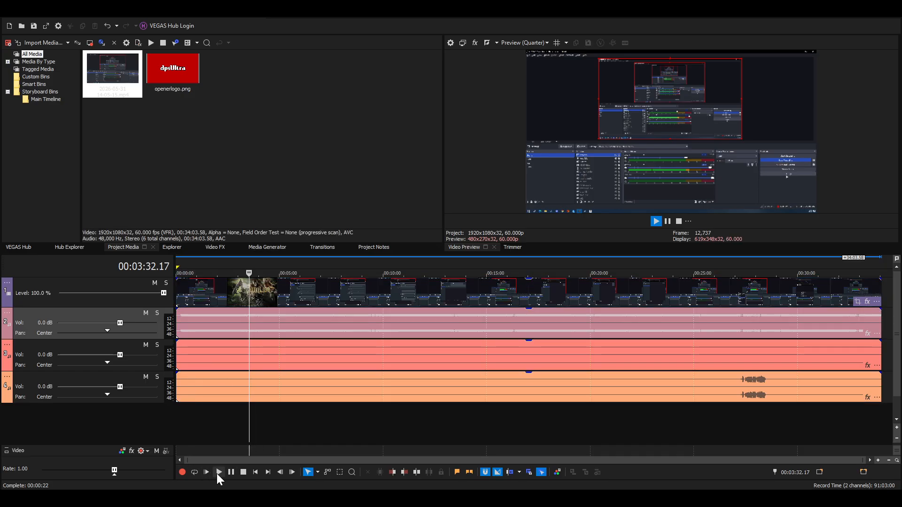
click(242, 471)
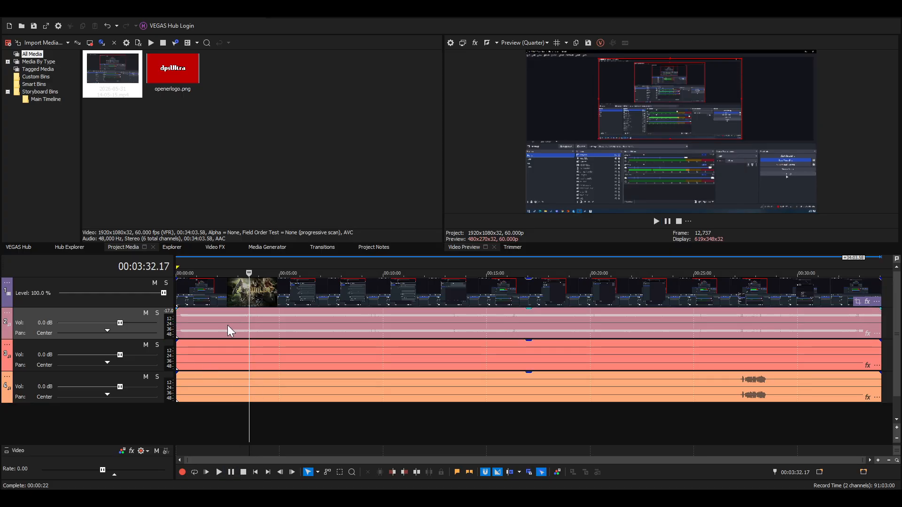
Normalize the audio event on the first audio track and undo the normalization
click(181, 328)
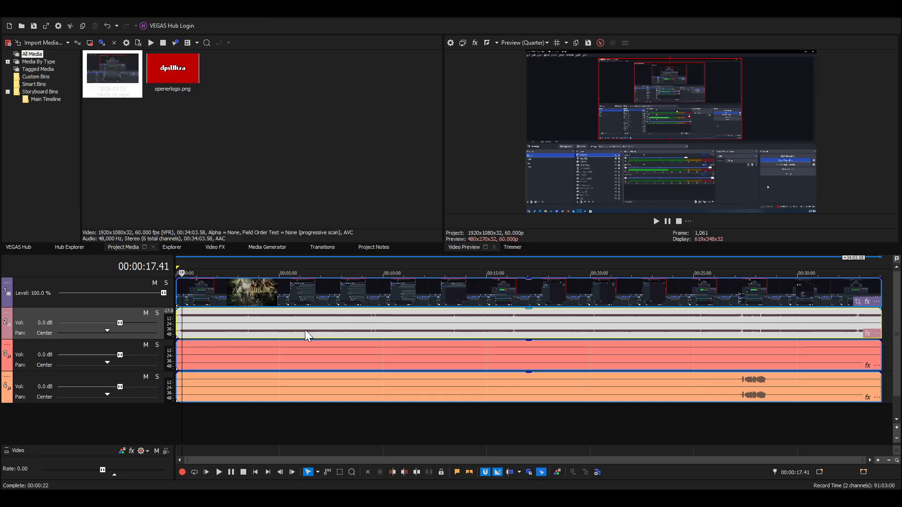
scroll(306, 330, up, 5)
scroll(322, 334, up, 1)
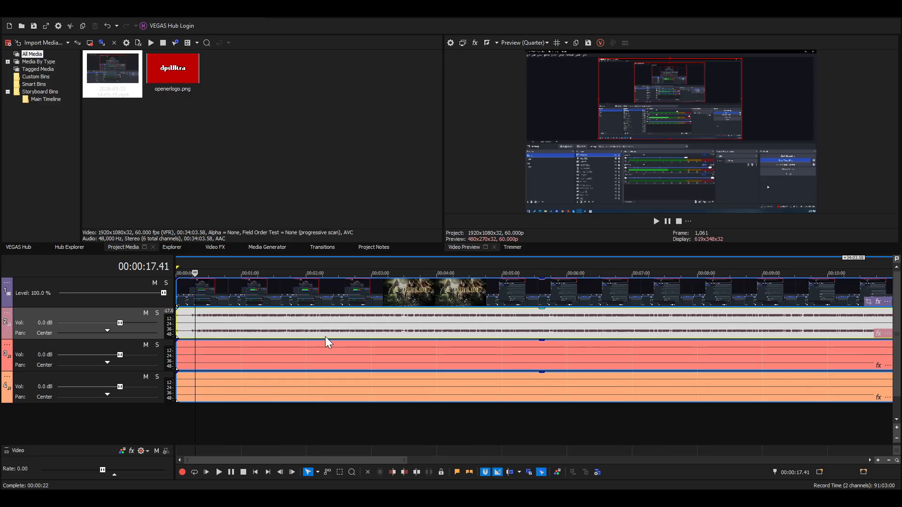
scroll(327, 336, up, 3)
scroll(331, 337, up, 1)
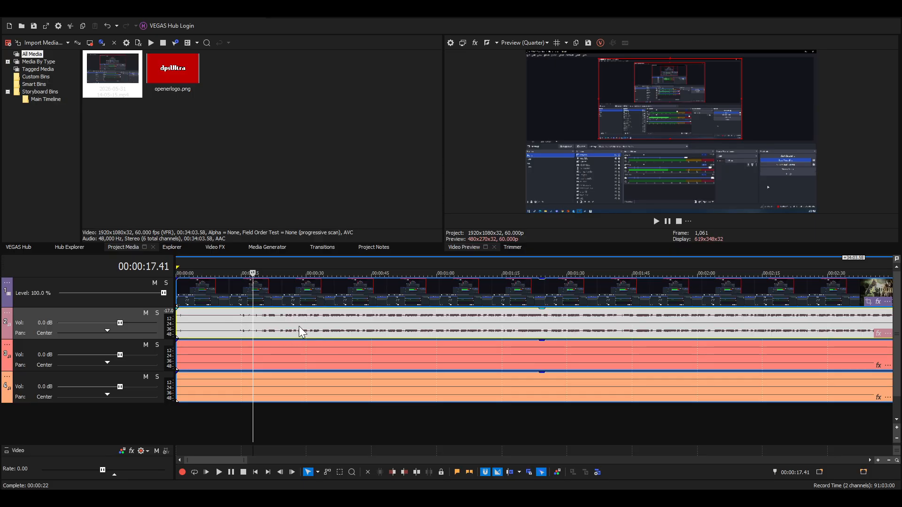
click(300, 314)
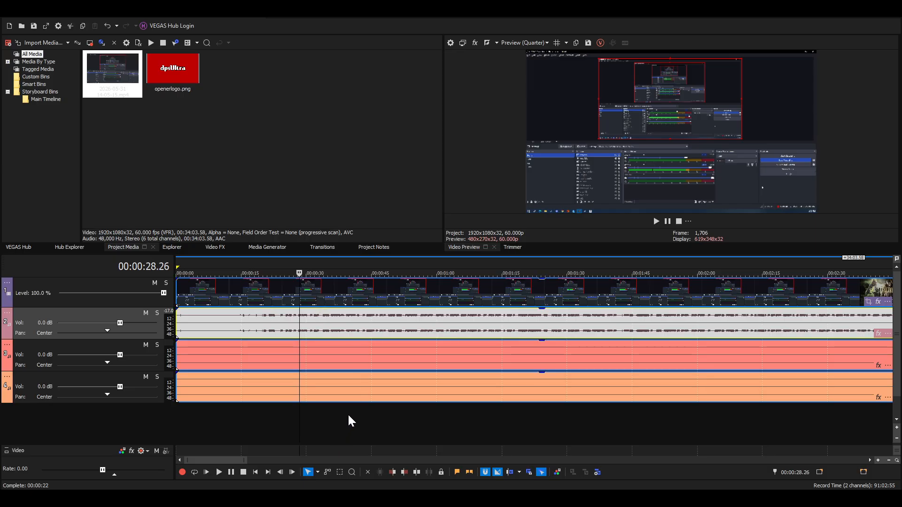
click(304, 313)
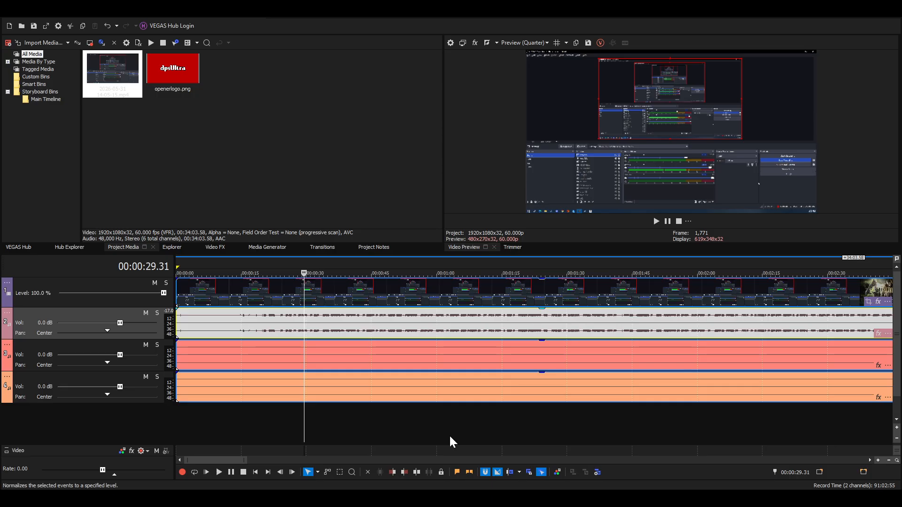
click(547, 427)
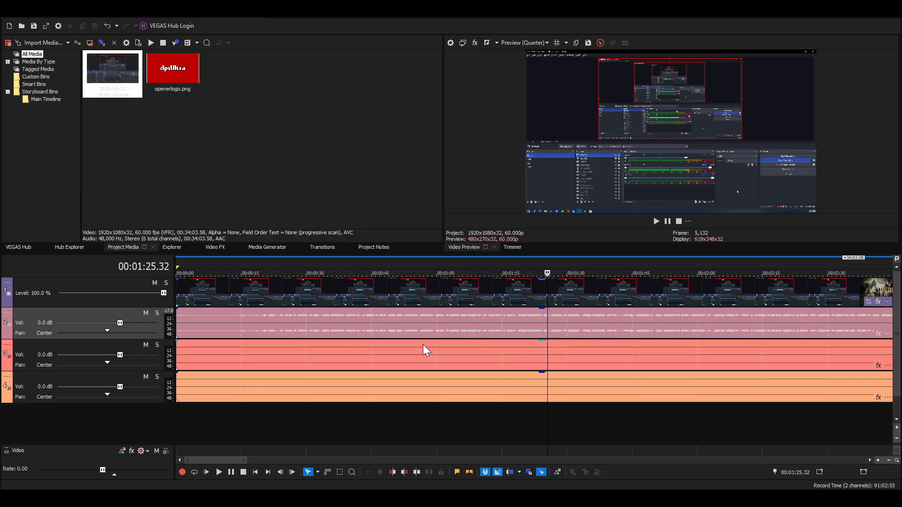
click(387, 316)
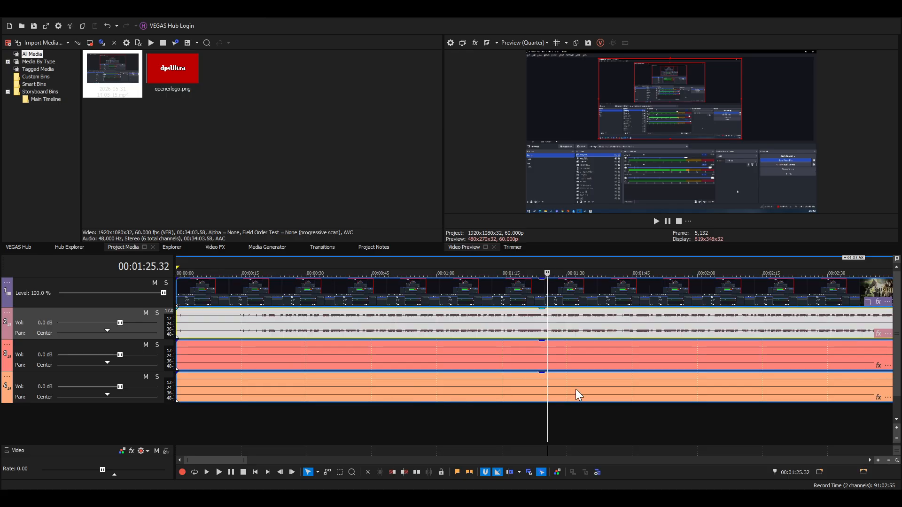
click(546, 437)
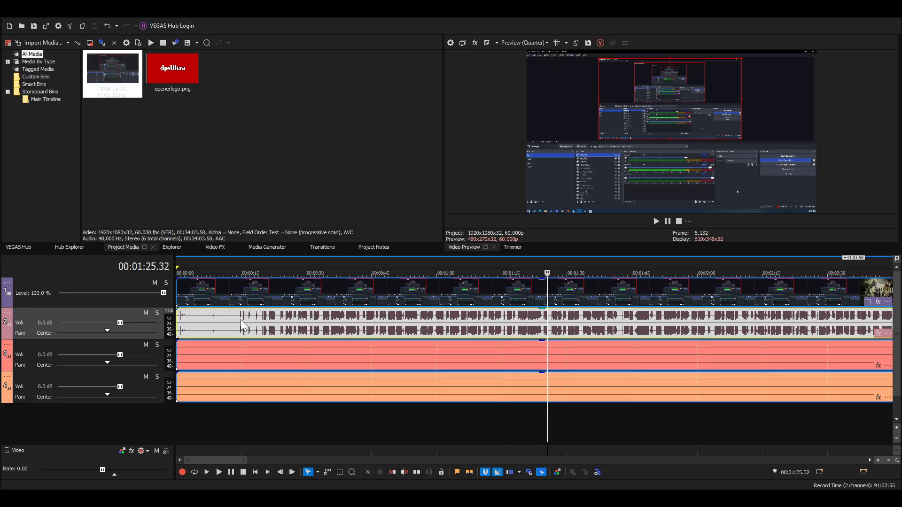
key(ctrl+z)
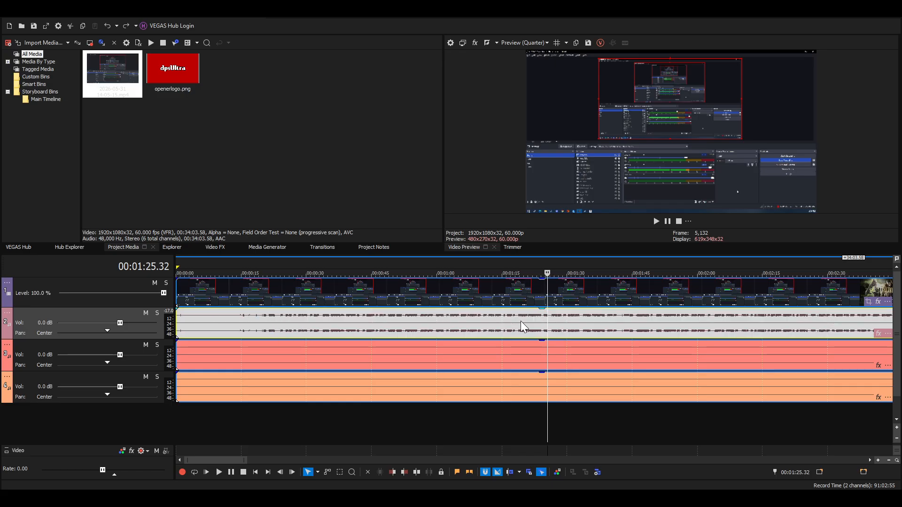
Listen to the quiet first audio track from about 00:00:59 and stop playback
click(436, 333)
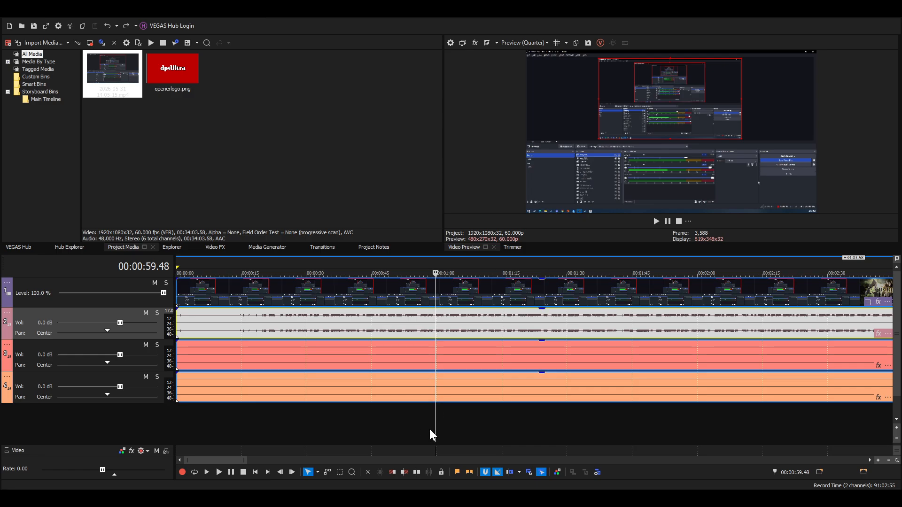
key(space)
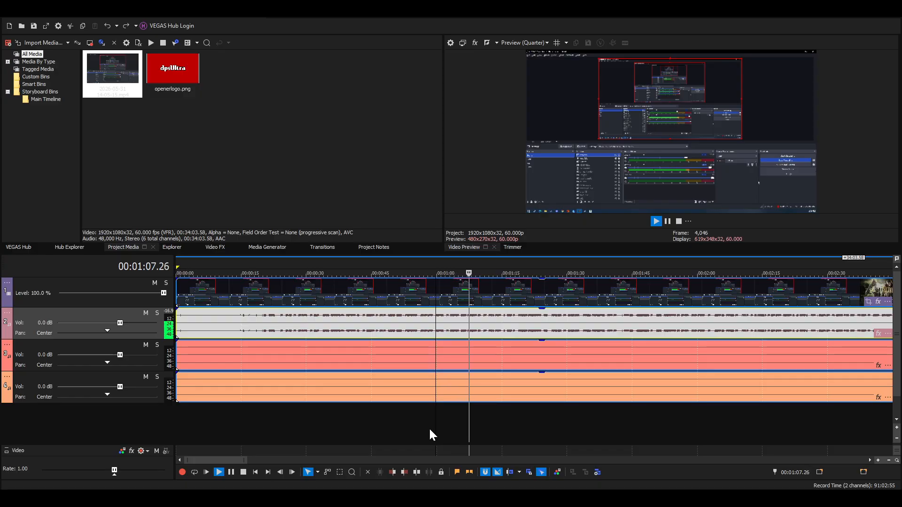
key(space)
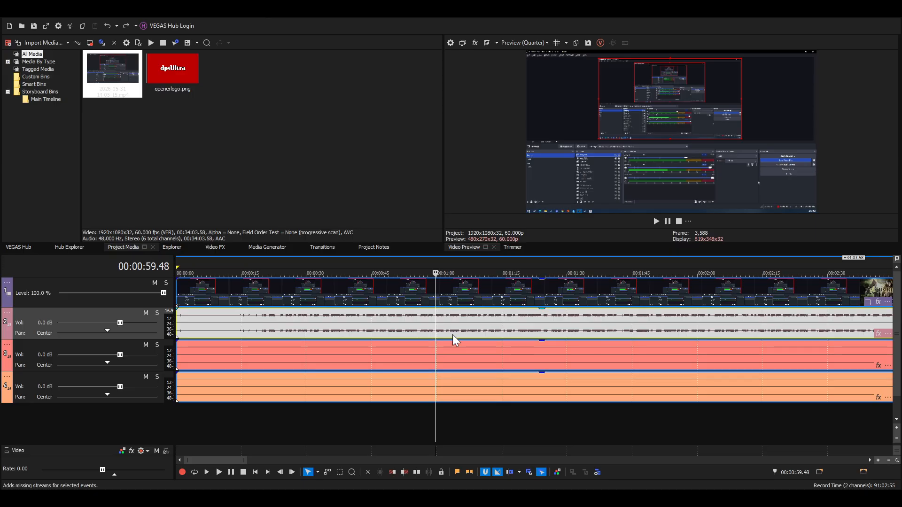
Normalize the first audio track's event and check its loudness by playing it from about 00:00:59
click(579, 436)
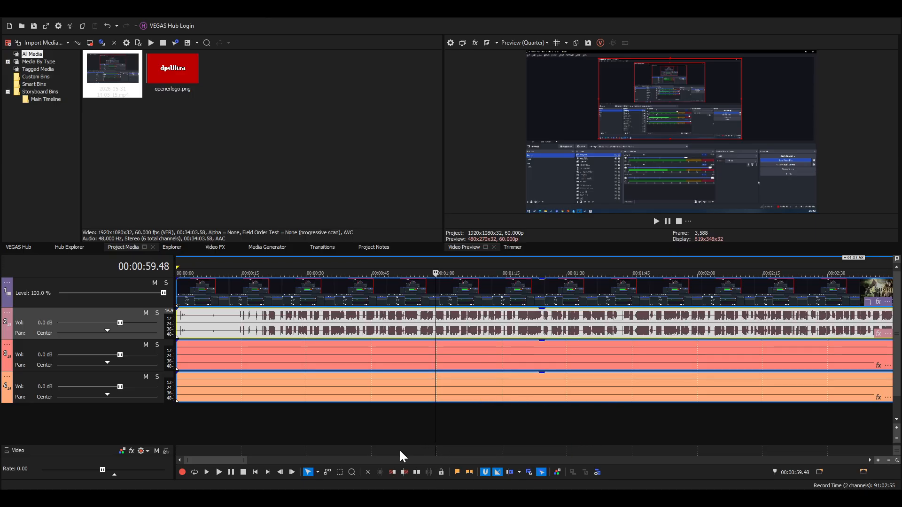
key(space)
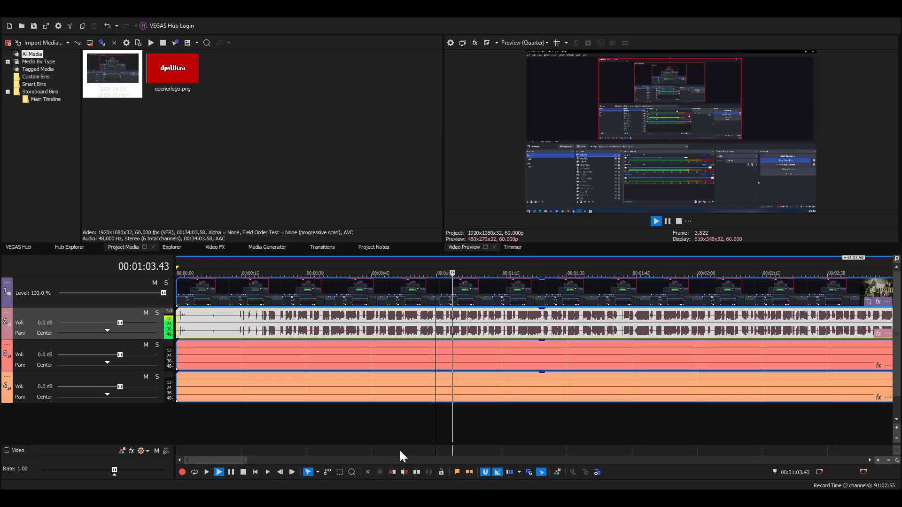
key(space)
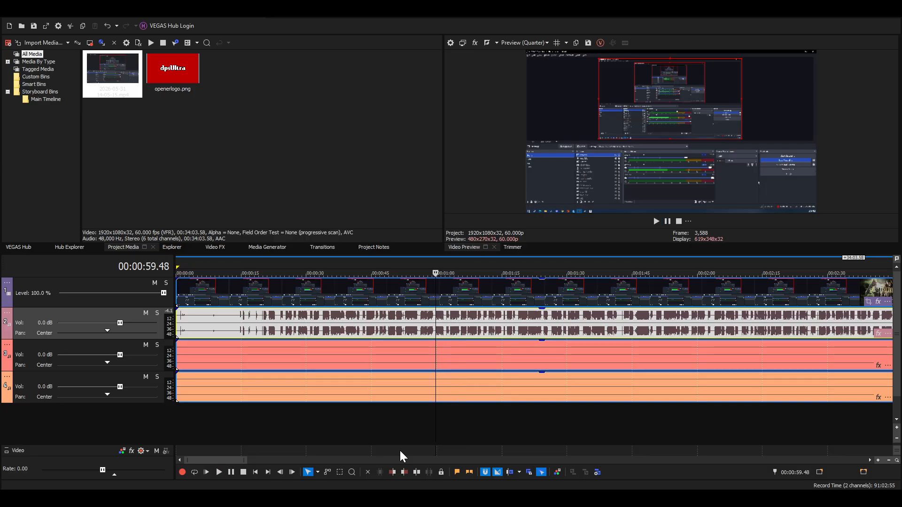
click(237, 321)
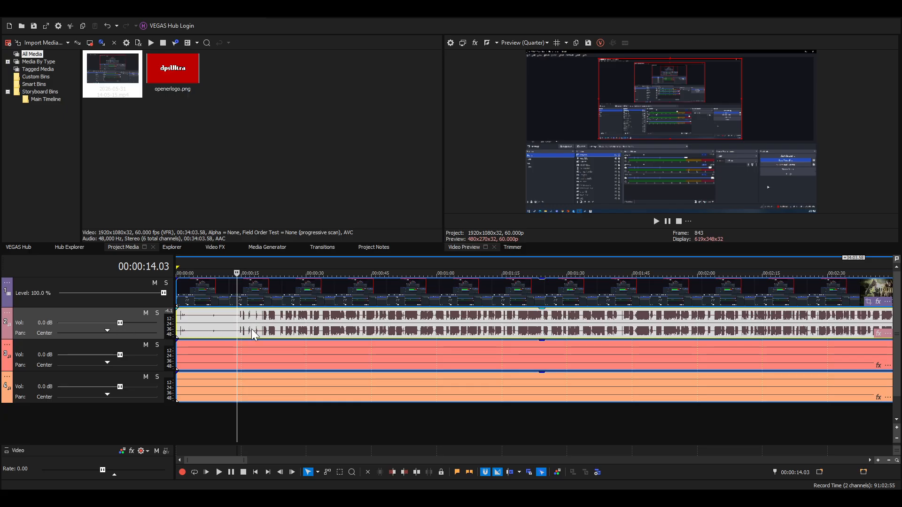
click(300, 314)
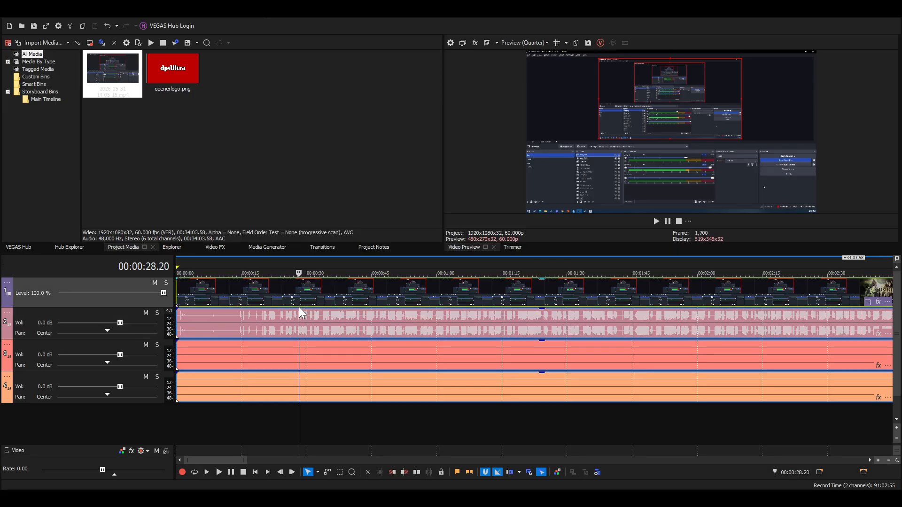
Reduce the gain of the first audio track's event slightly with its volume line
click(273, 317)
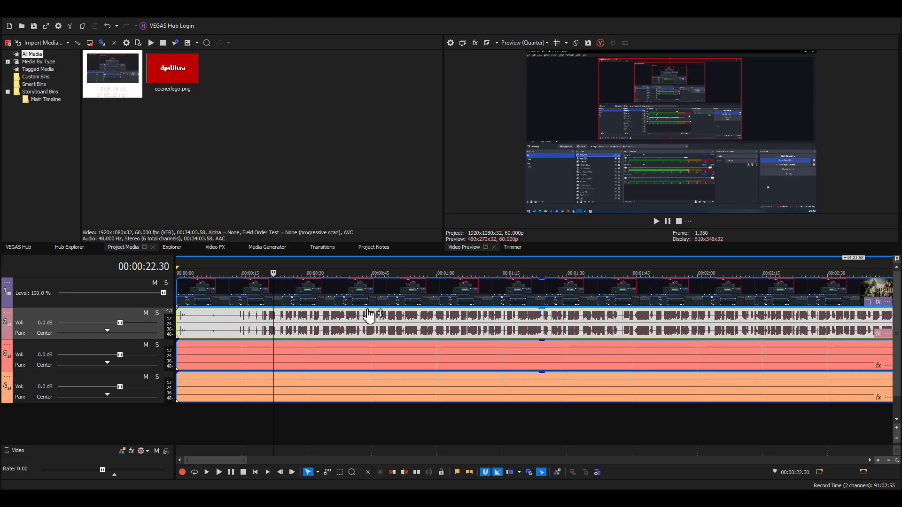
mouse_move(369, 314)
mouse_down()
mouse_move(374, 336)
mouse_move(380, 316)
mouse_move(379, 336)
mouse_move(386, 311)
mouse_up()
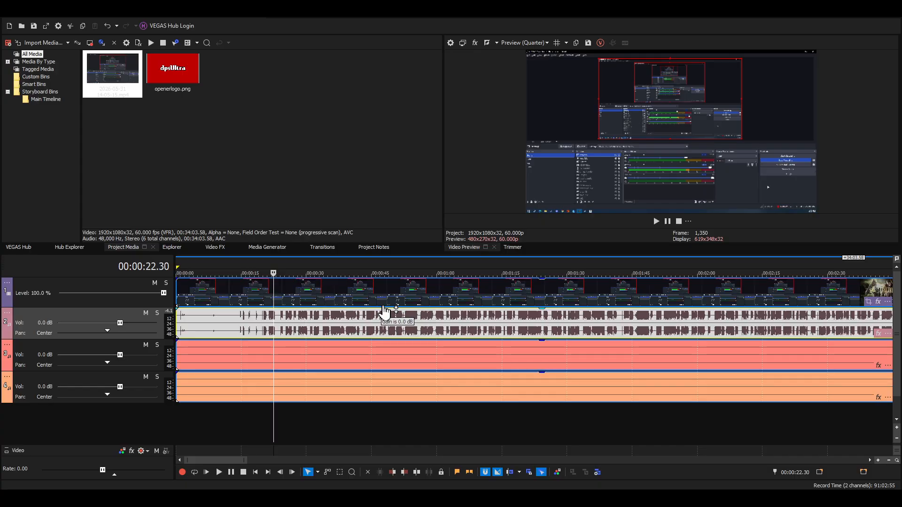
drag(385, 310, 398, 314)
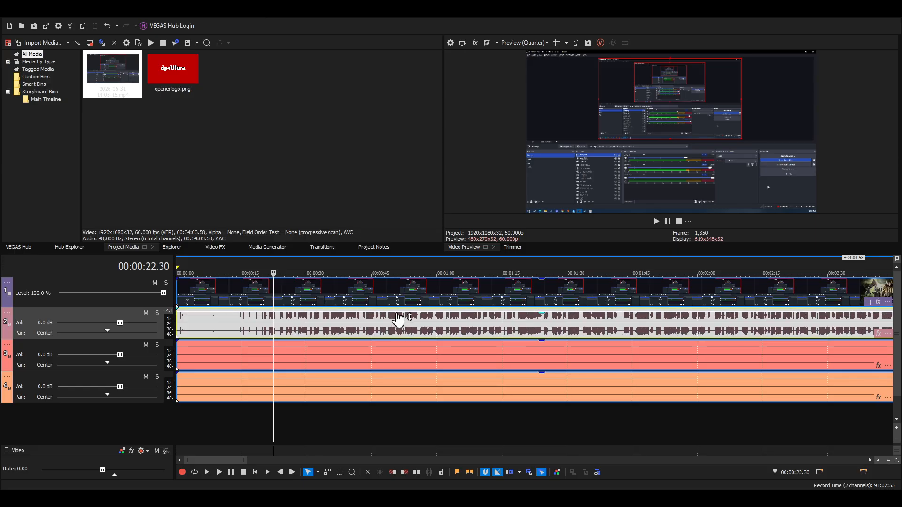
click(410, 349)
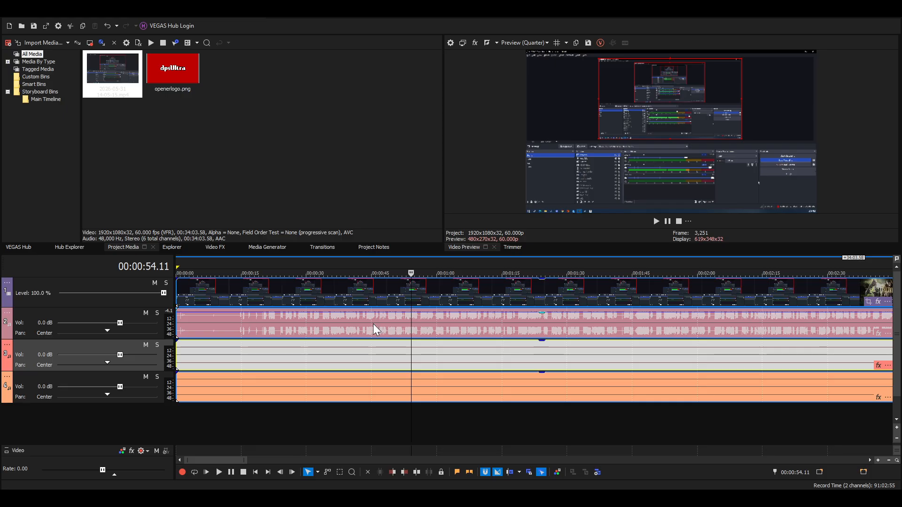
click(305, 319)
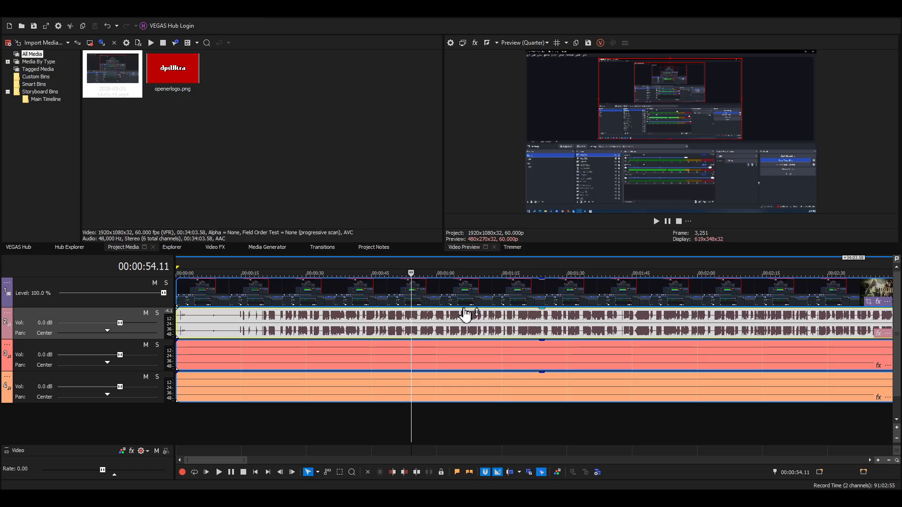
drag(470, 311, 478, 319)
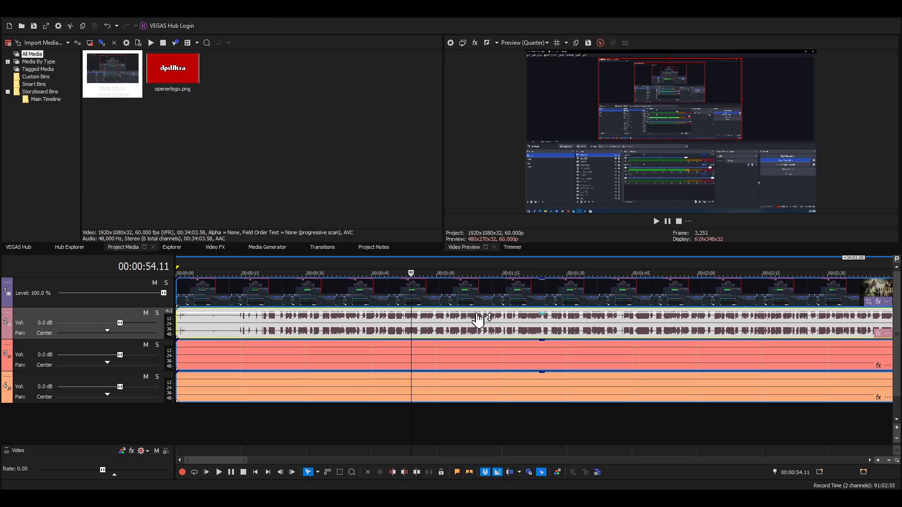
Locate the game audio on the third audio track and listen to it briefly from about 00:27:20
drag(230, 462, 751, 470)
click(428, 395)
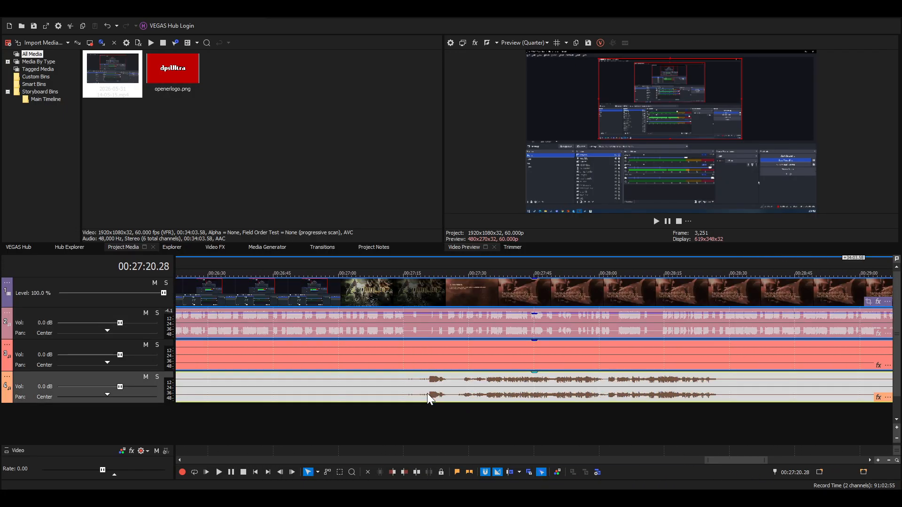
key(space)
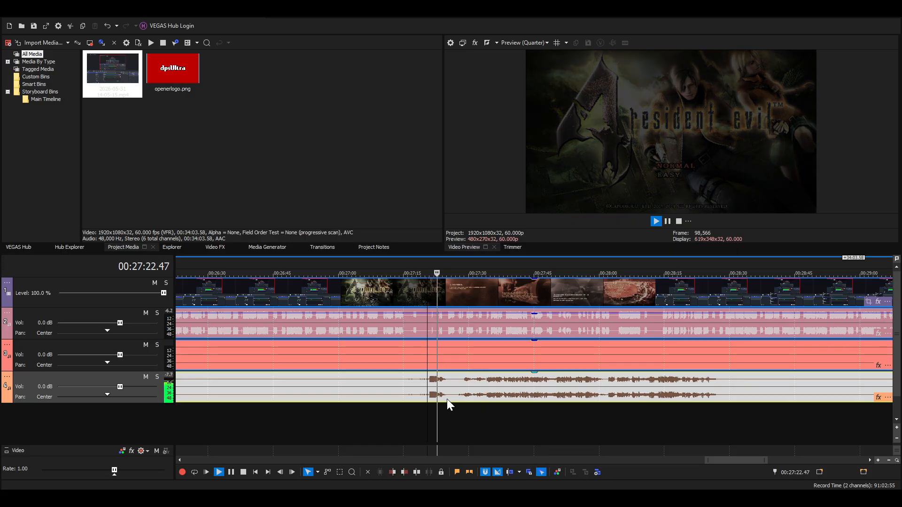
key(space)
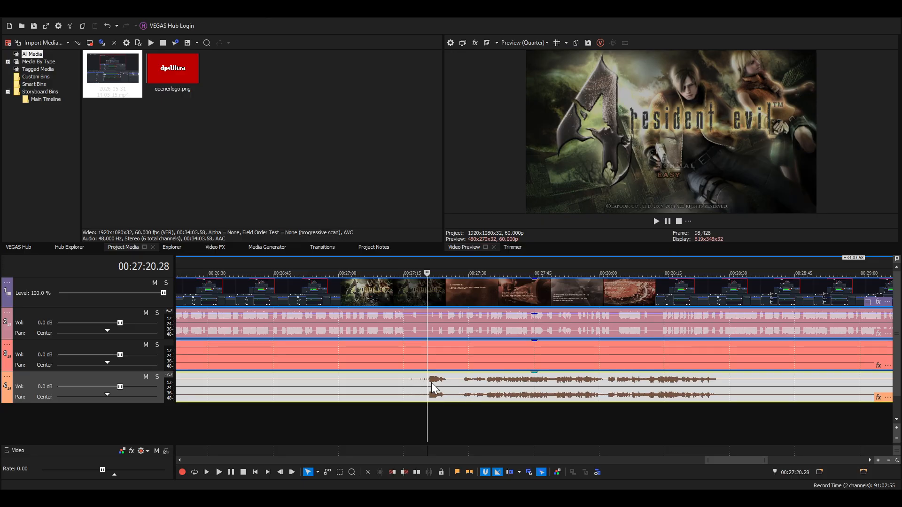
click(456, 382)
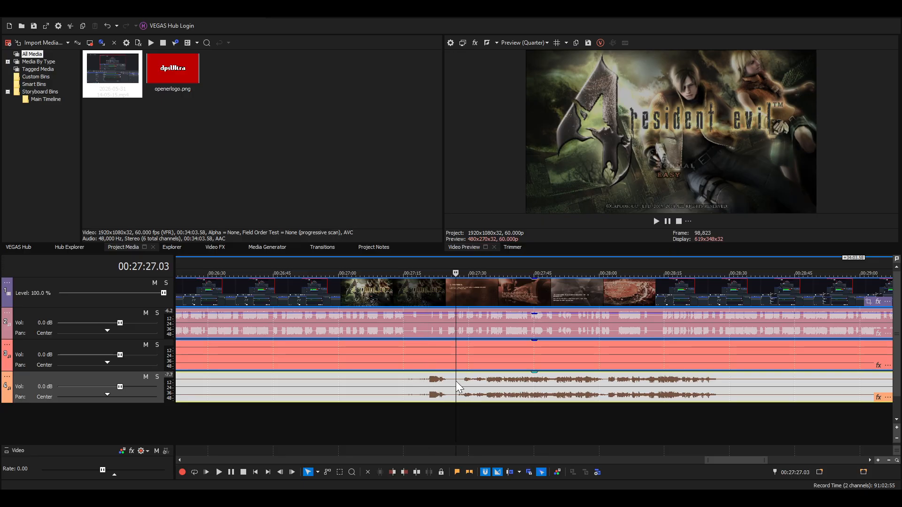
click(426, 383)
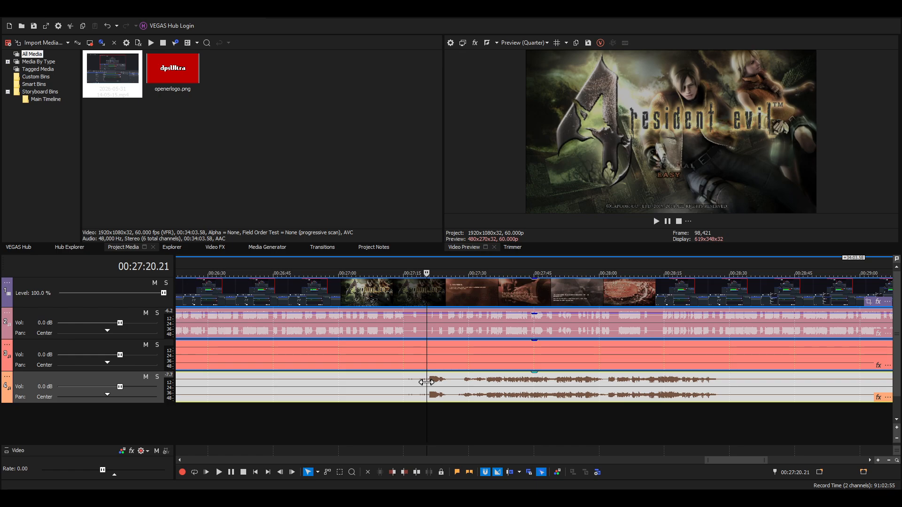
click(379, 379)
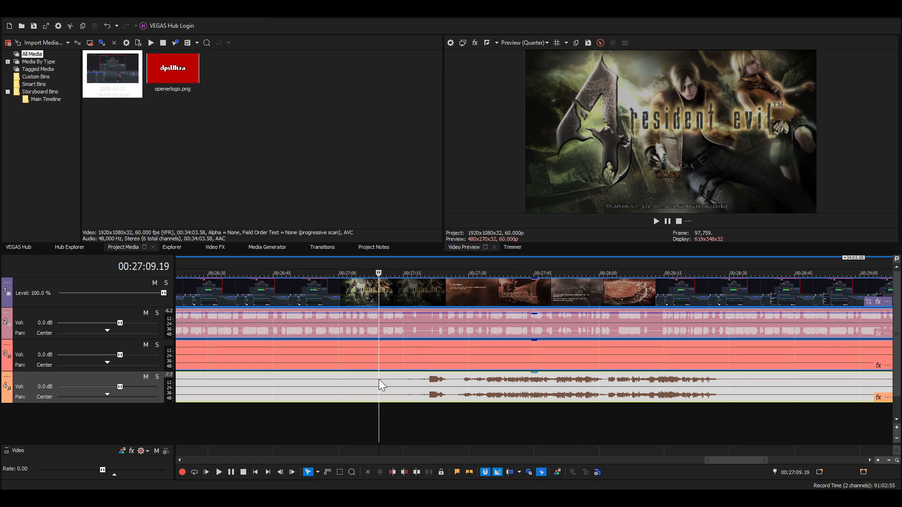
click(430, 387)
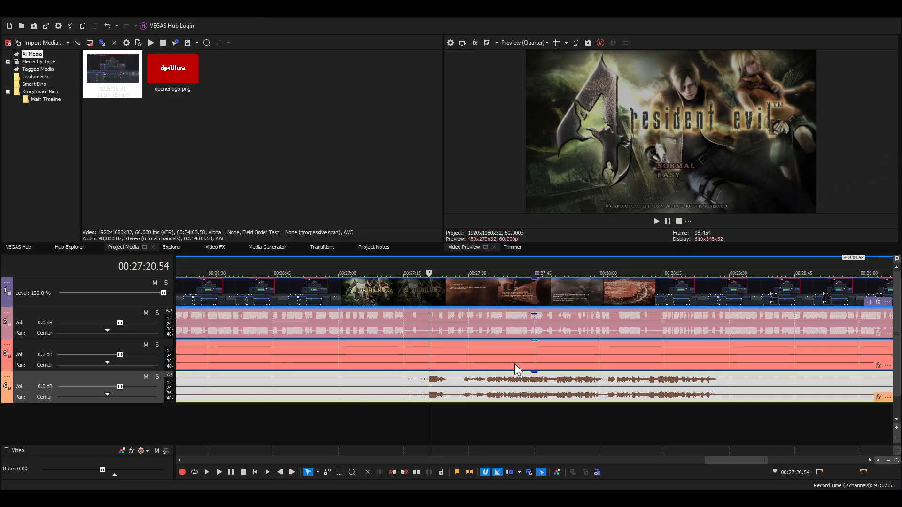
Normalize the third audio track's event and undo it, then repeat the normalization and undo it again
click(512, 379)
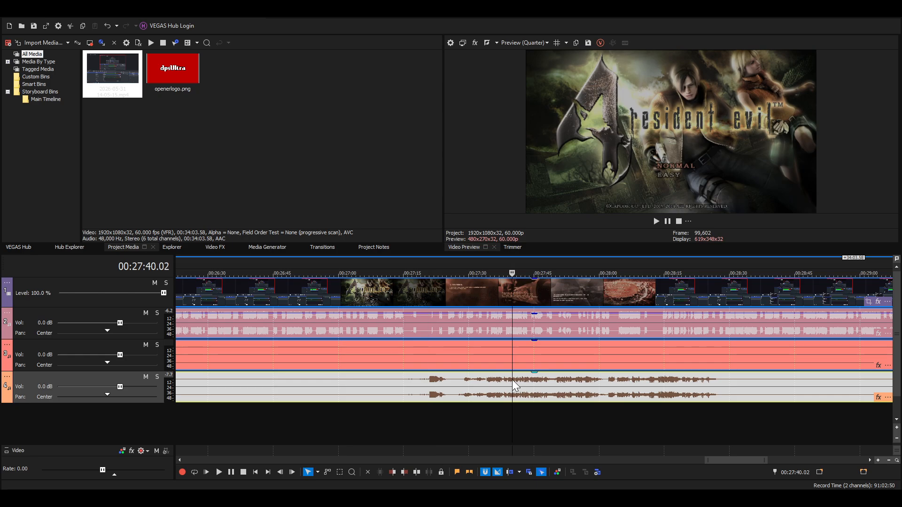
right_click(471, 387)
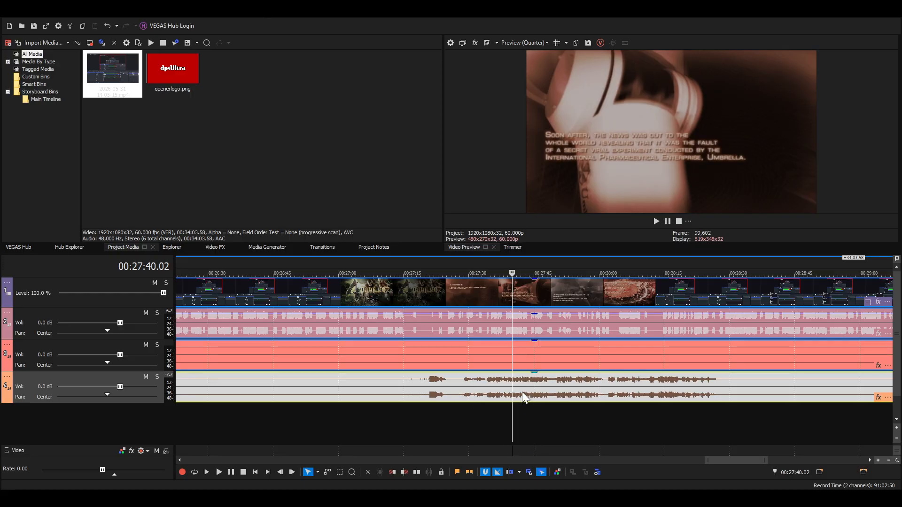
click(621, 438)
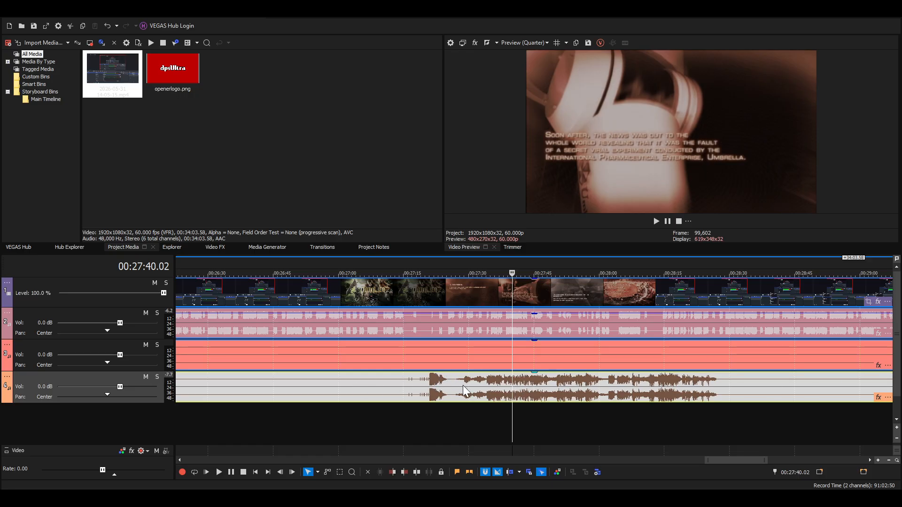
key(ctrl+z)
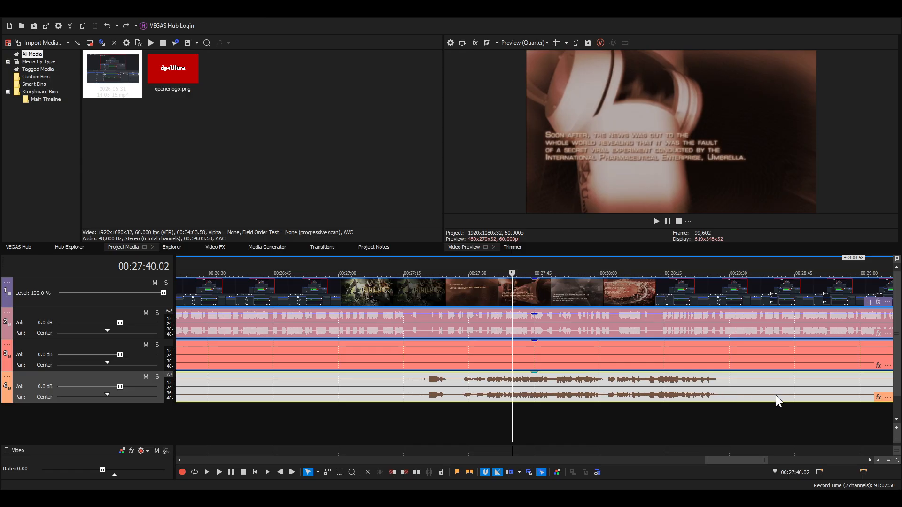
click(689, 434)
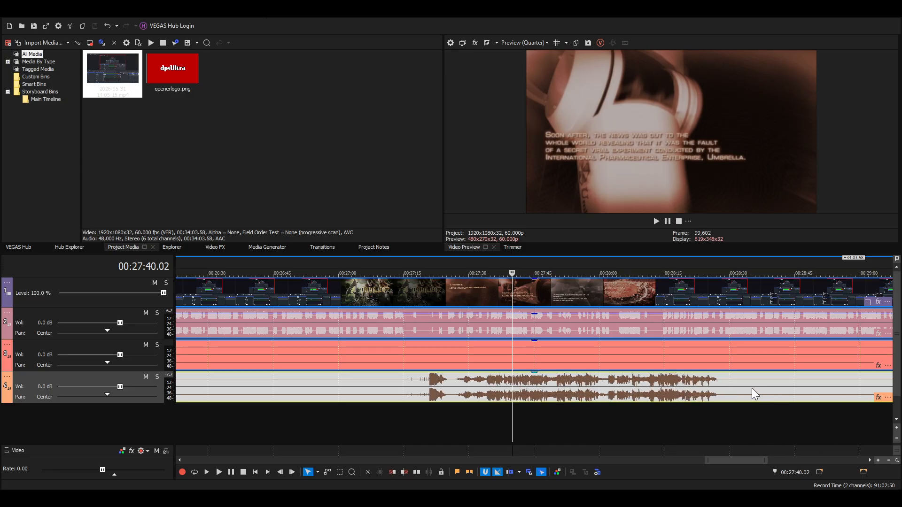
click(725, 387)
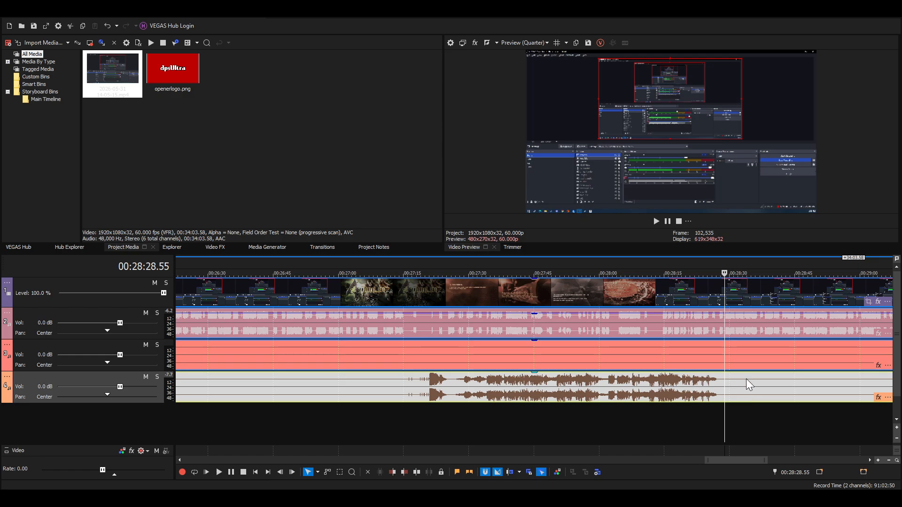
key(ctrl+z)
Mute the first audio track and listen to the unnormalized game audio from about 00:27:28
click(683, 382)
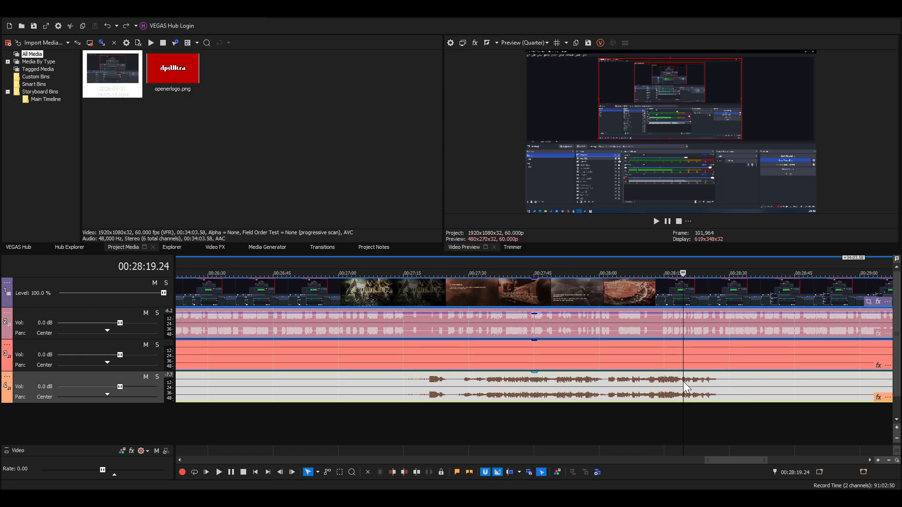
click(457, 383)
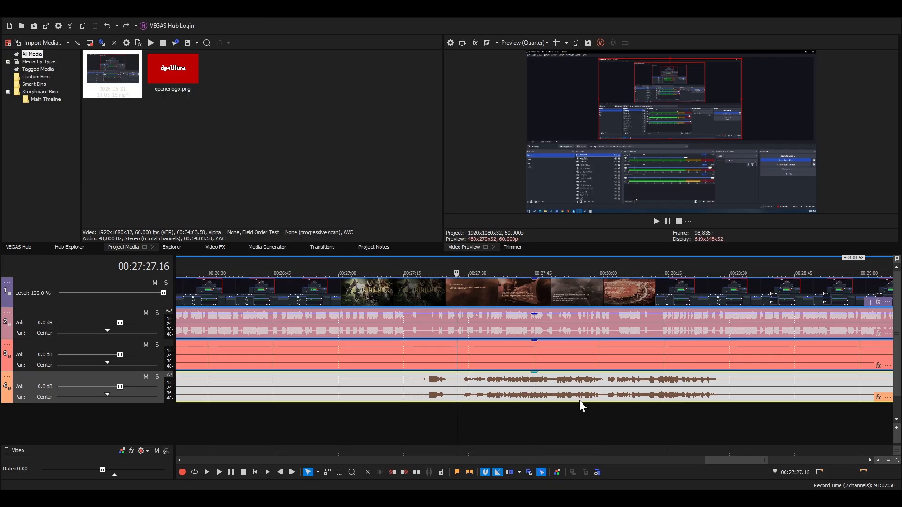
click(147, 313)
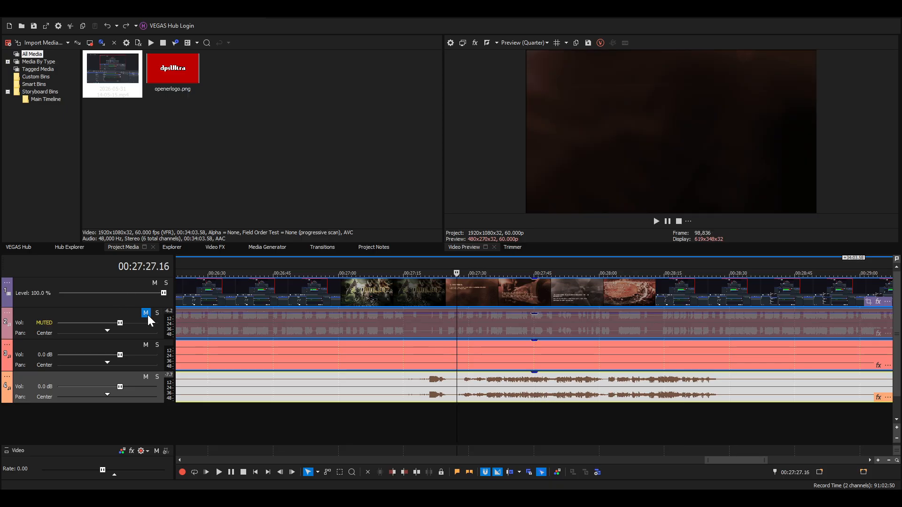
click(464, 384)
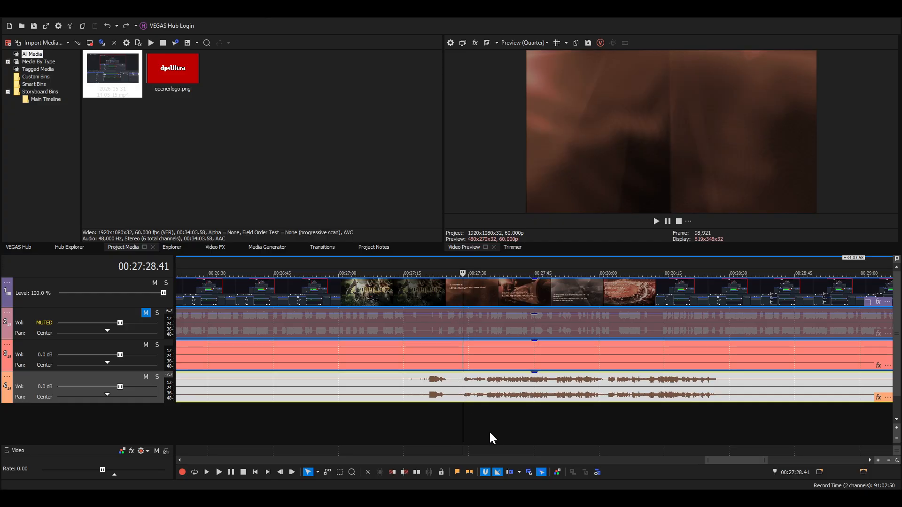
key(space)
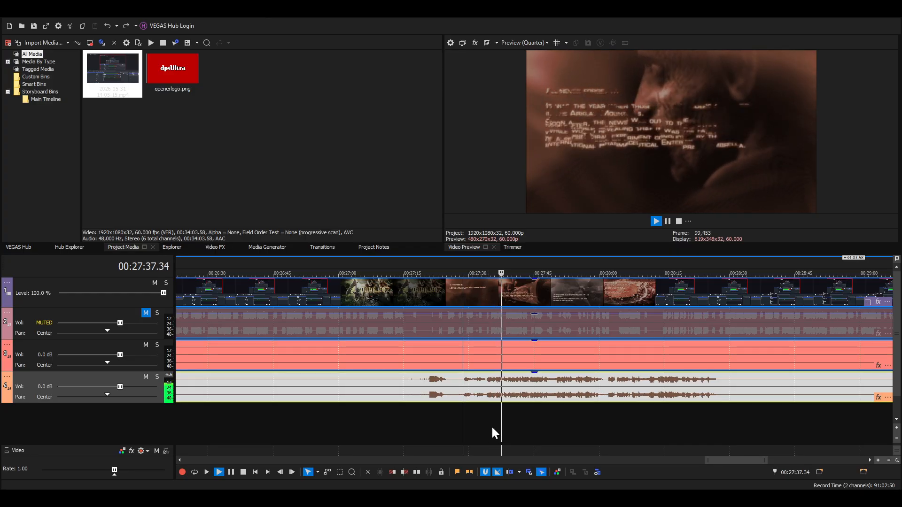
key(space)
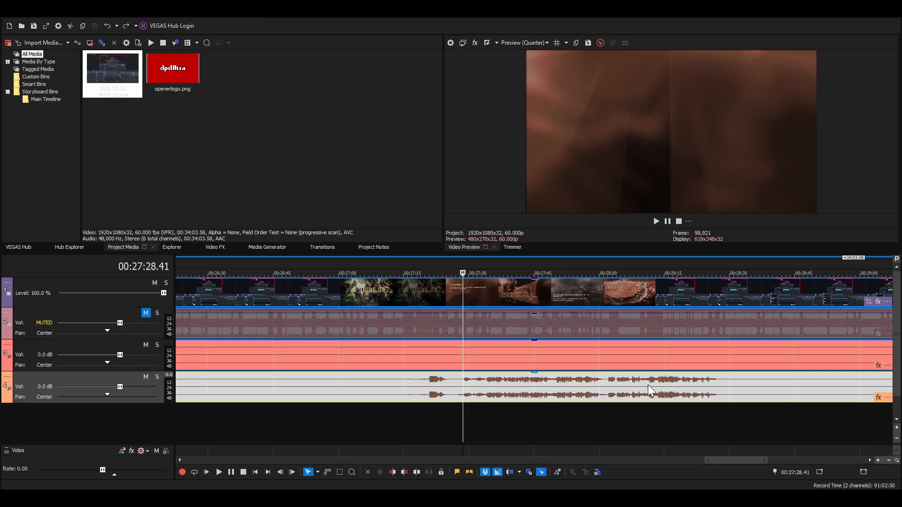
Normalize the third audio track's event, listen to it from about 00:27:28, and undo the normalization
click(637, 436)
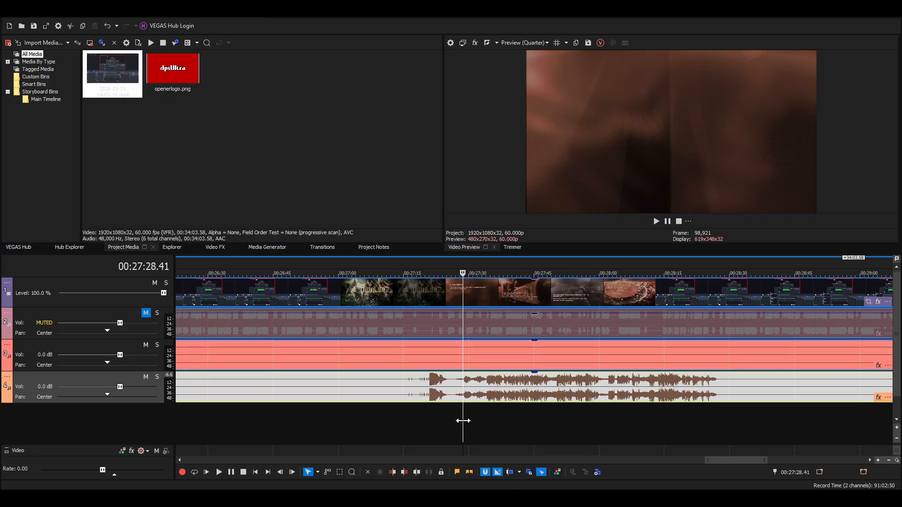
key(space)
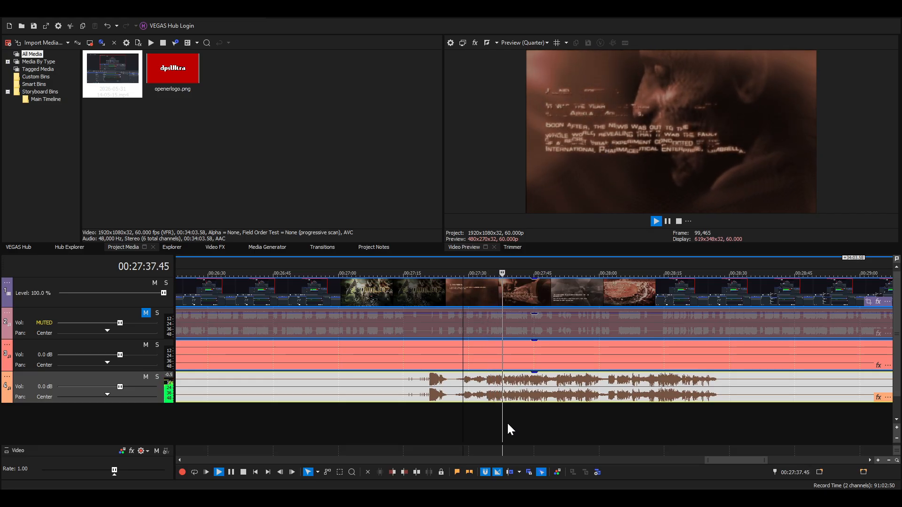
key(space)
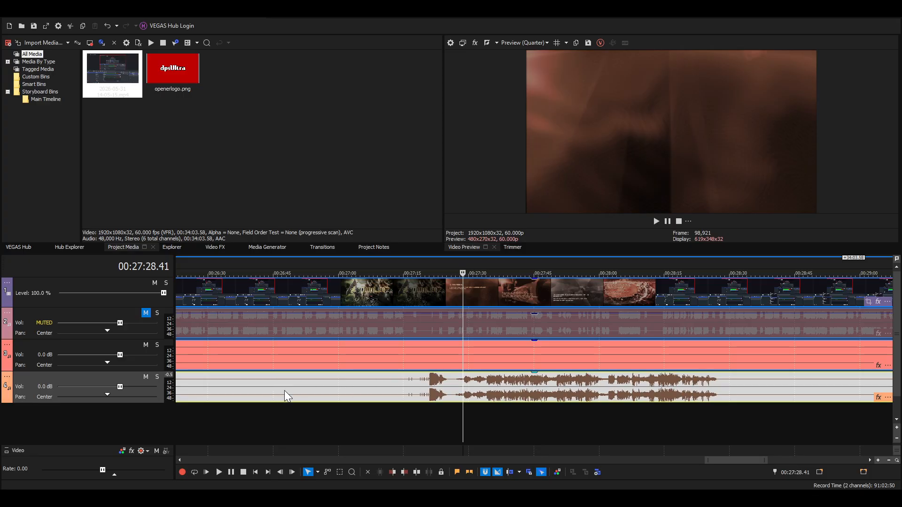
key(ctrl+z)
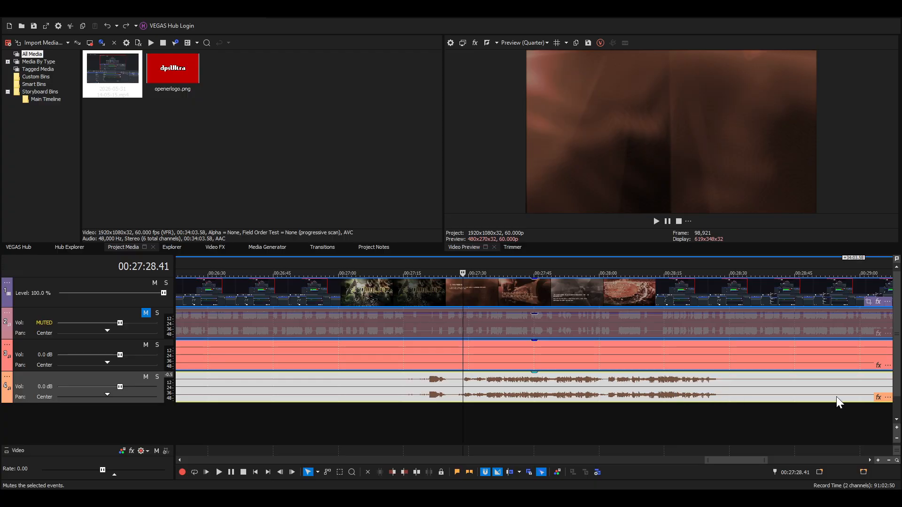
Normalize the third audio track's event and lower its gain slightly with the volume line
drag(598, 376, 616, 365)
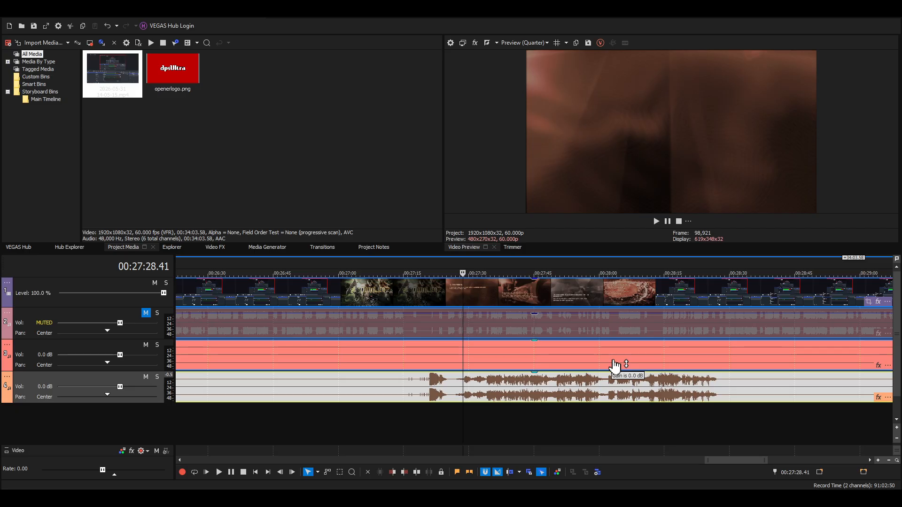
drag(620, 375, 630, 387)
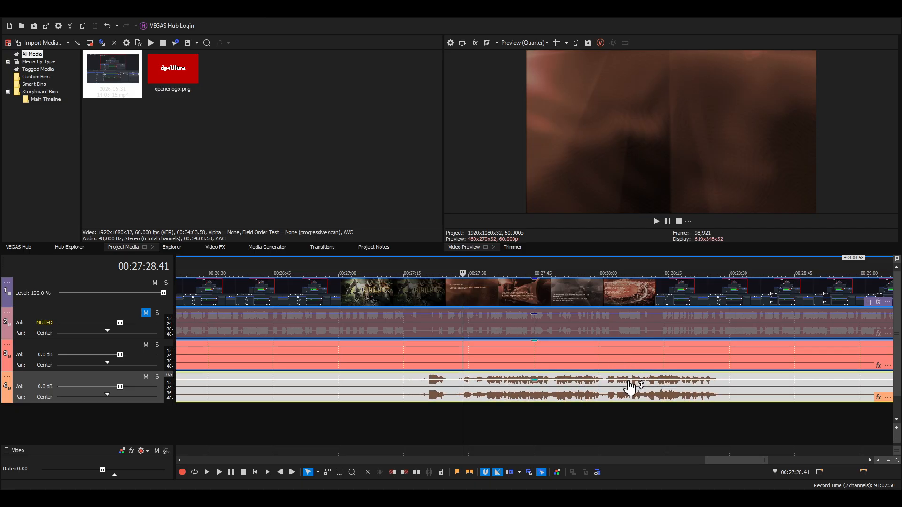
Play the lowered game audio from about 00:27:27 and raise the event's gain back to full
click(456, 387)
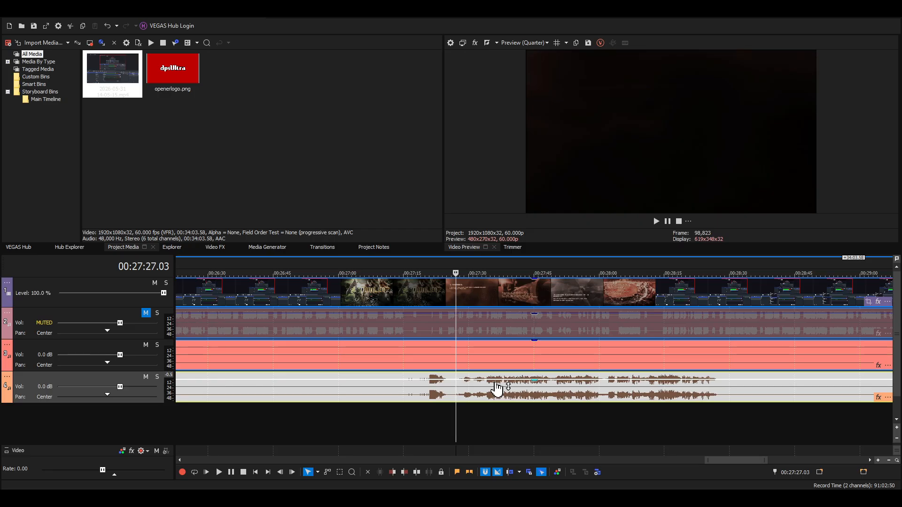
key(space)
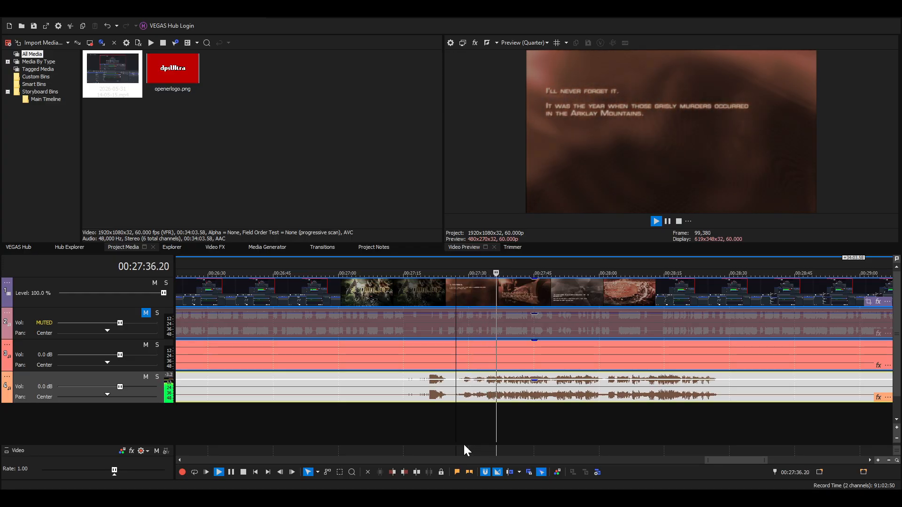
key(space)
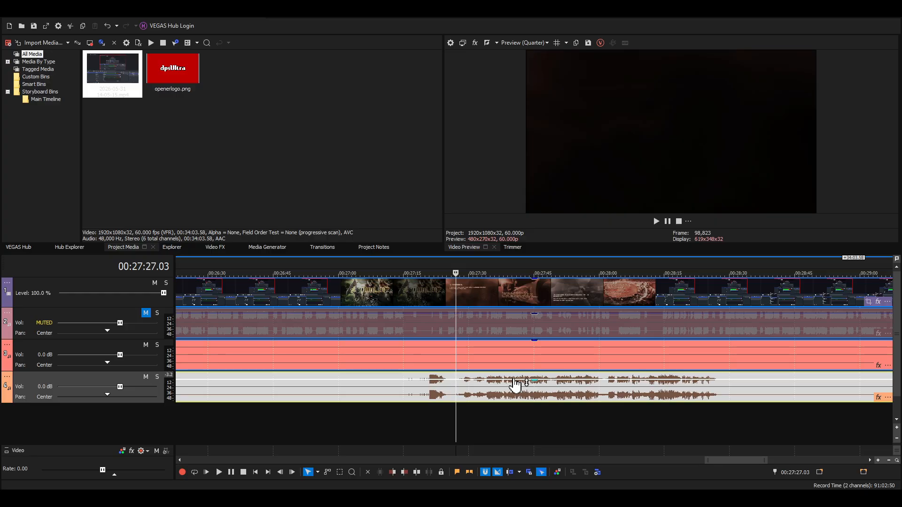
drag(516, 385, 514, 380)
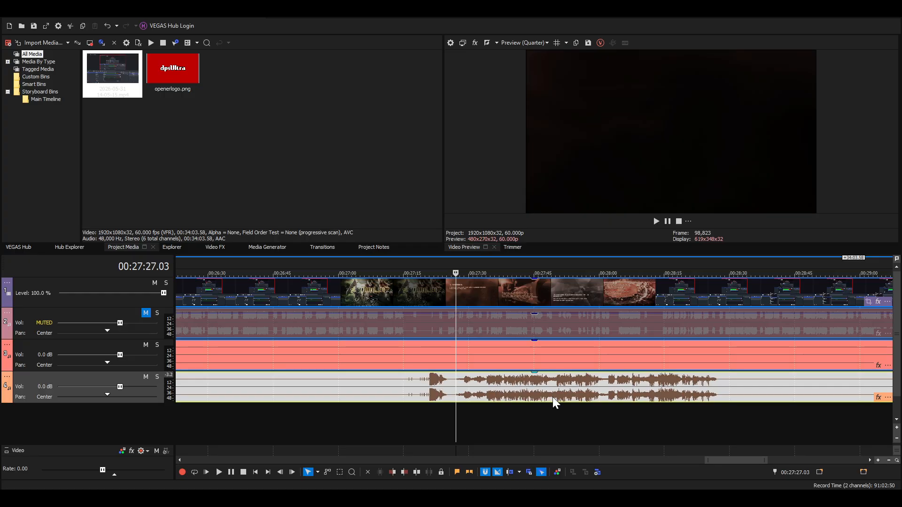
Select the first audio track's event at about 00:01:14 and unmute that track
click(607, 395)
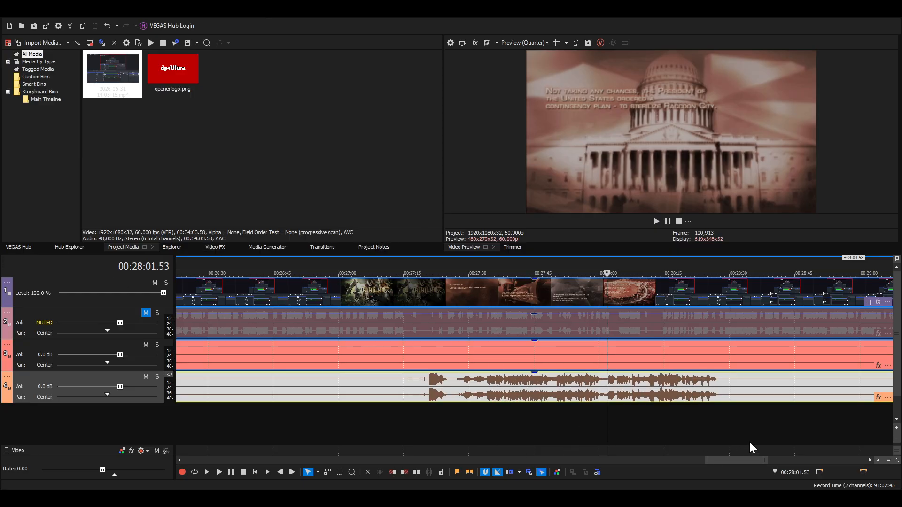
drag(715, 461, 837, 462)
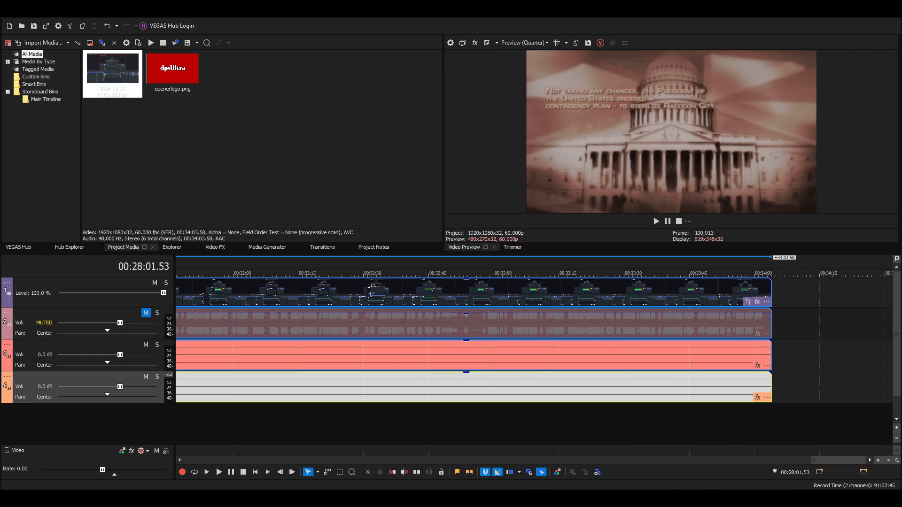
double_click(849, 461)
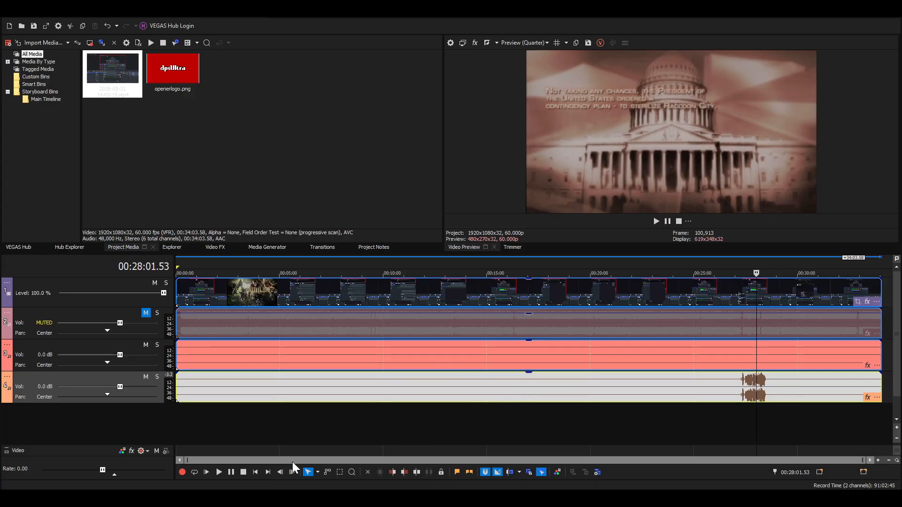
click(201, 317)
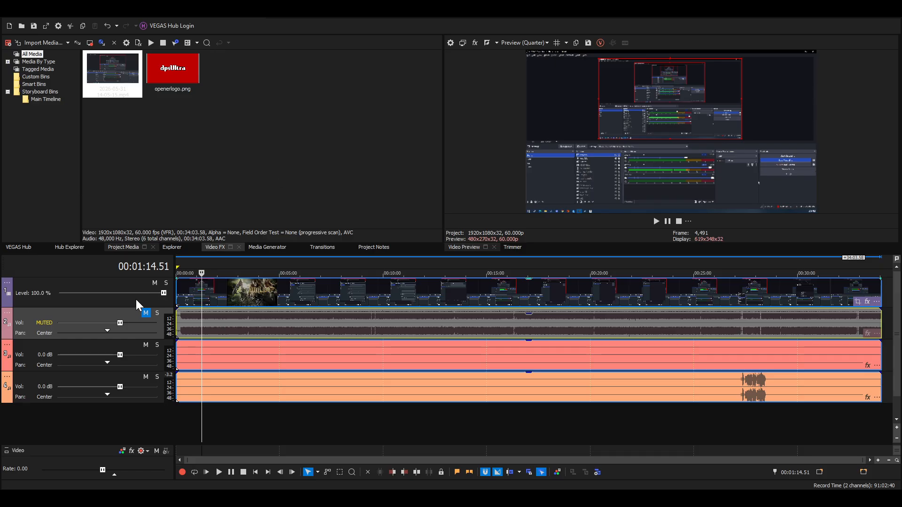
click(146, 313)
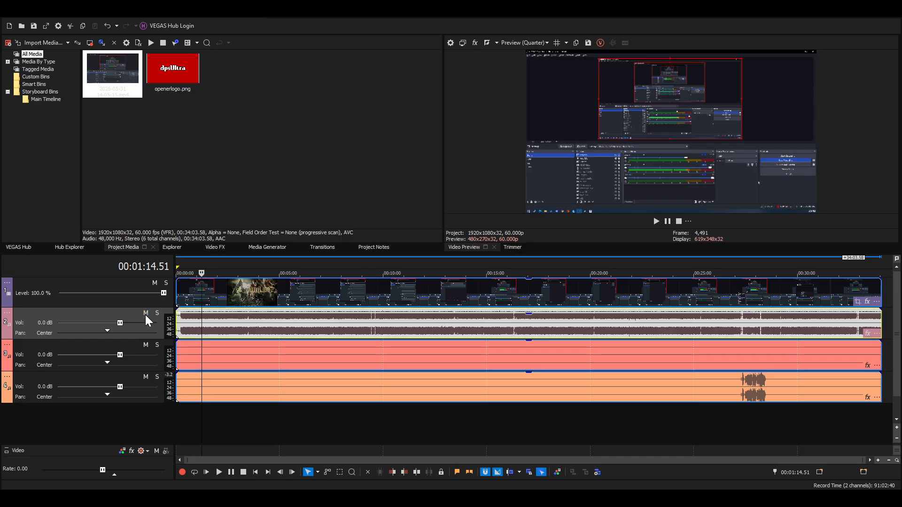
Place openerlogo.png at the very start of the video track, ahead of the recording
click(175, 75)
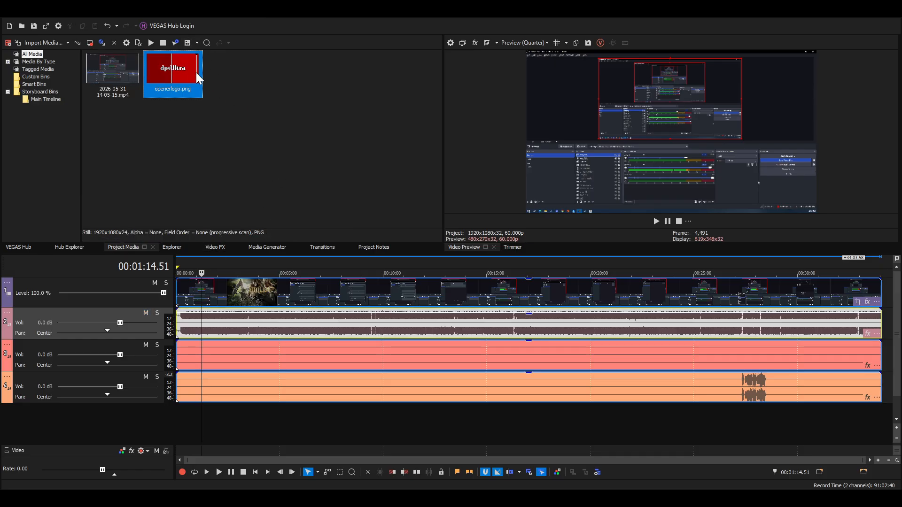
drag(169, 69, 179, 318)
scroll(207, 277, up, 10)
click(202, 274)
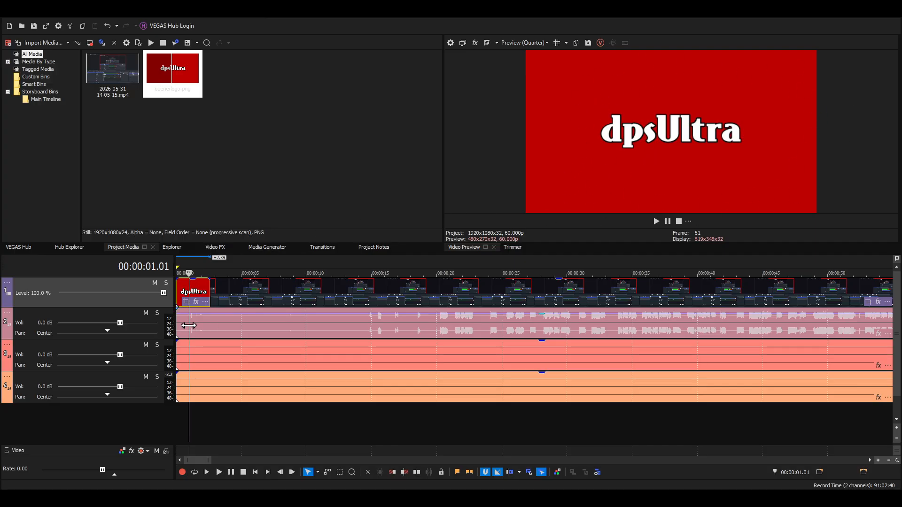
Delete the recording's video and three audio events, along with the opener logo, leaving the timeline empty
click(177, 315)
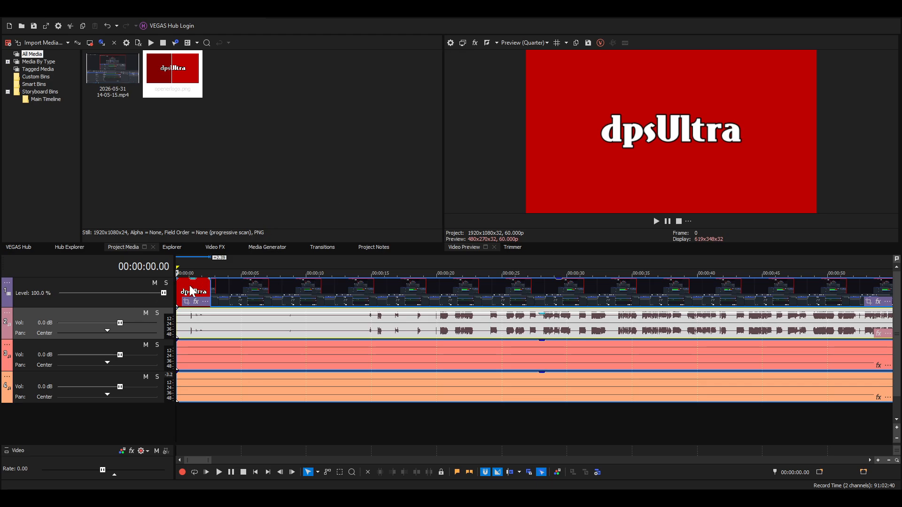
key(Delete)
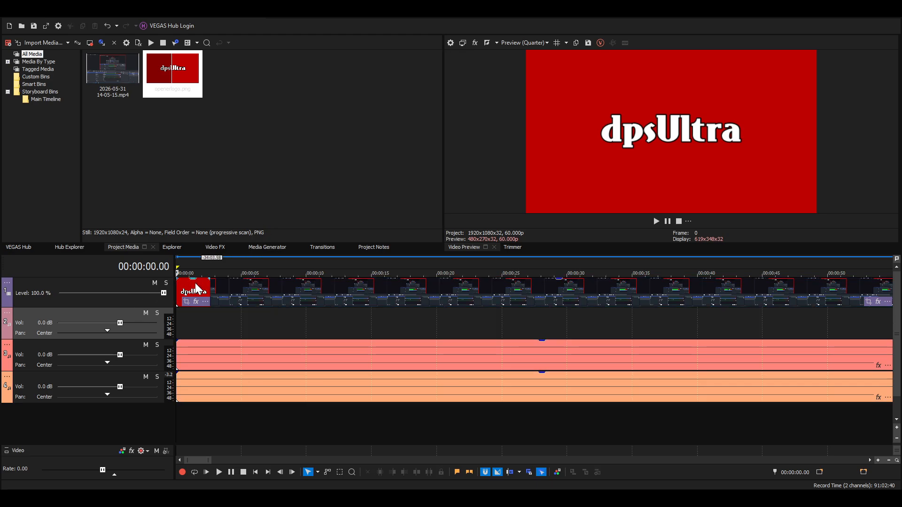
click(271, 287)
key(Delete)
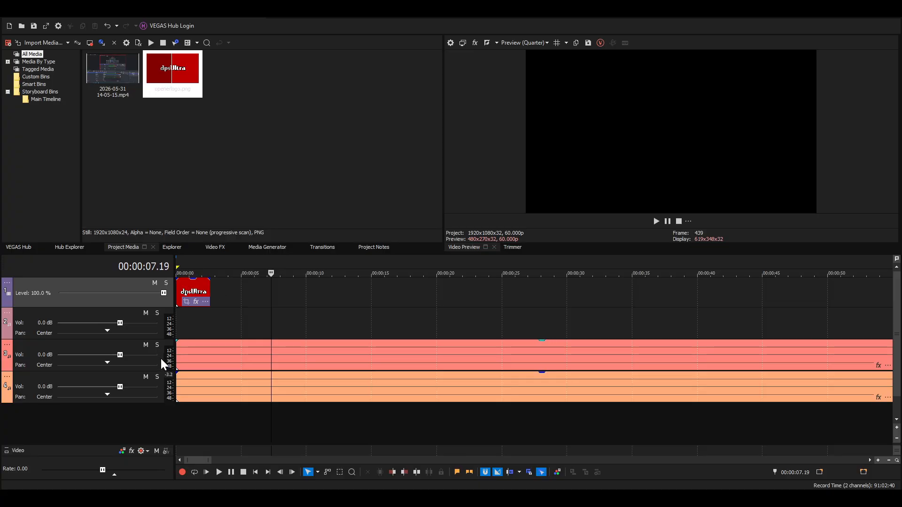
click(233, 353)
key(Delete)
click(241, 393)
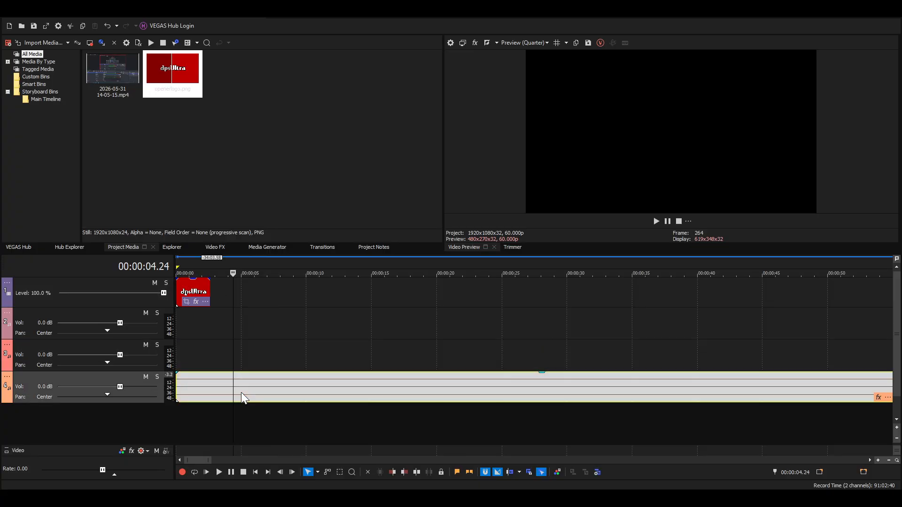
key(Delete)
click(199, 294)
key(Delete)
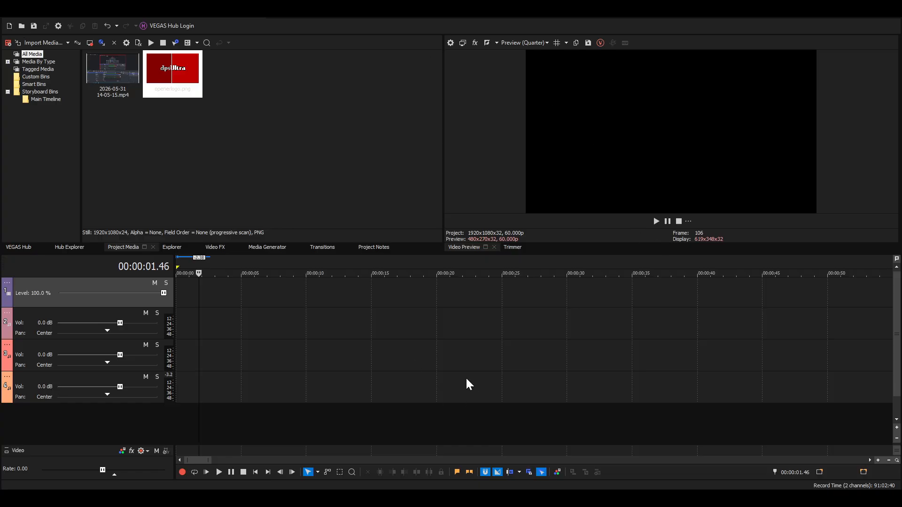
click(487, 376)
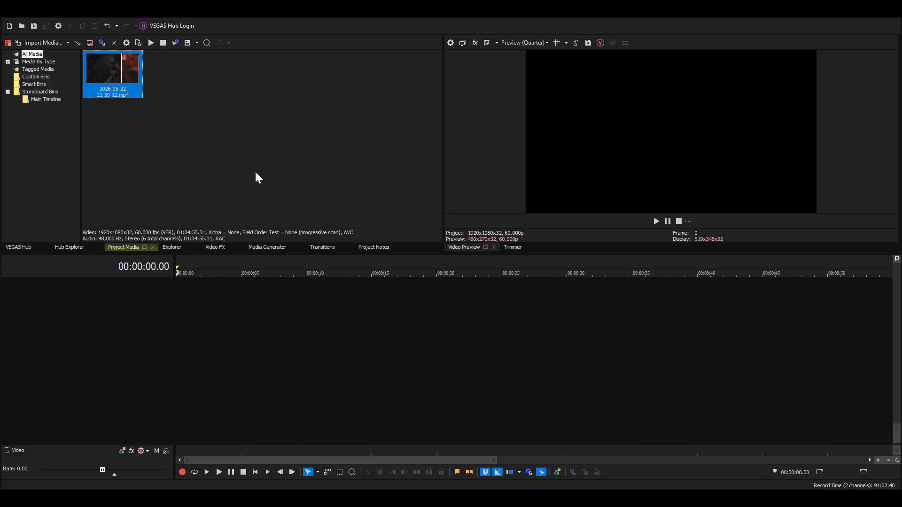
click(217, 136)
drag(108, 64, 143, 322)
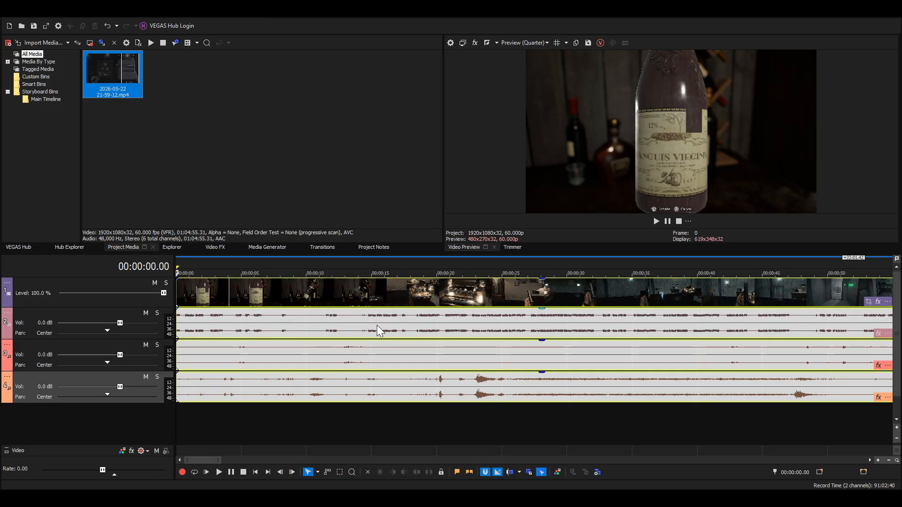
scroll(445, 376, up, 1)
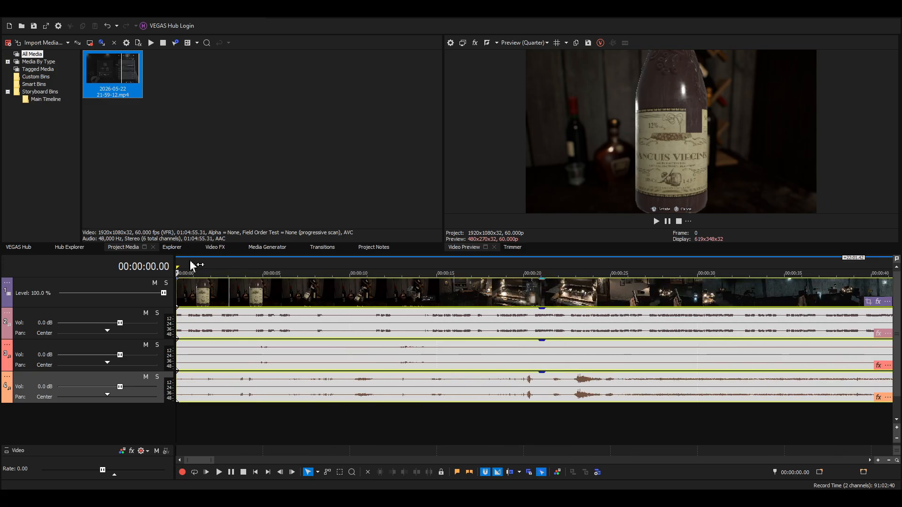
Look through the recording's picture and audio waveforms at several points between the start and about 00:19:15
click(184, 296)
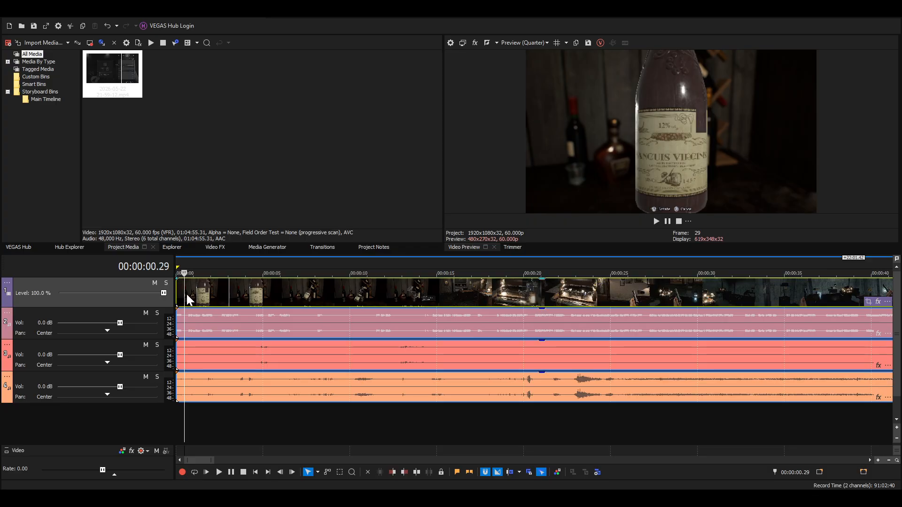
click(196, 294)
click(238, 295)
click(352, 293)
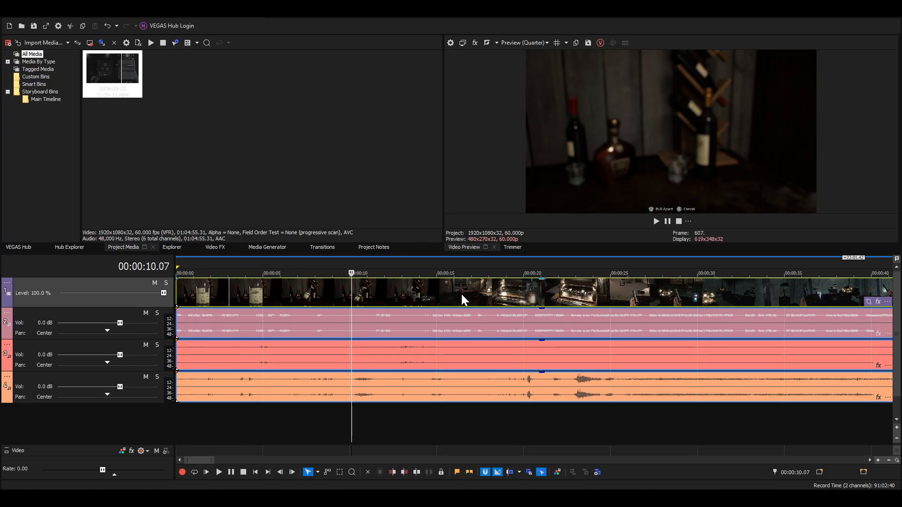
click(462, 294)
click(532, 292)
scroll(548, 289, down, 3)
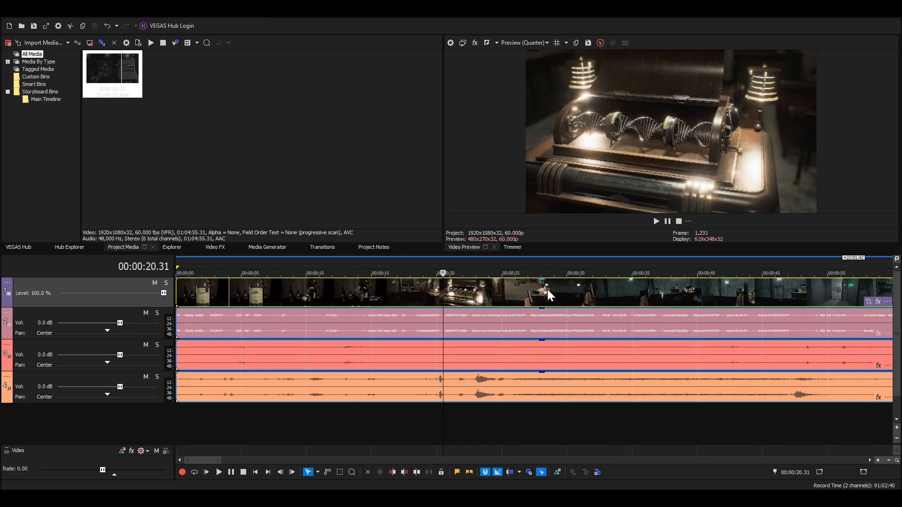
scroll(582, 306, up, 3)
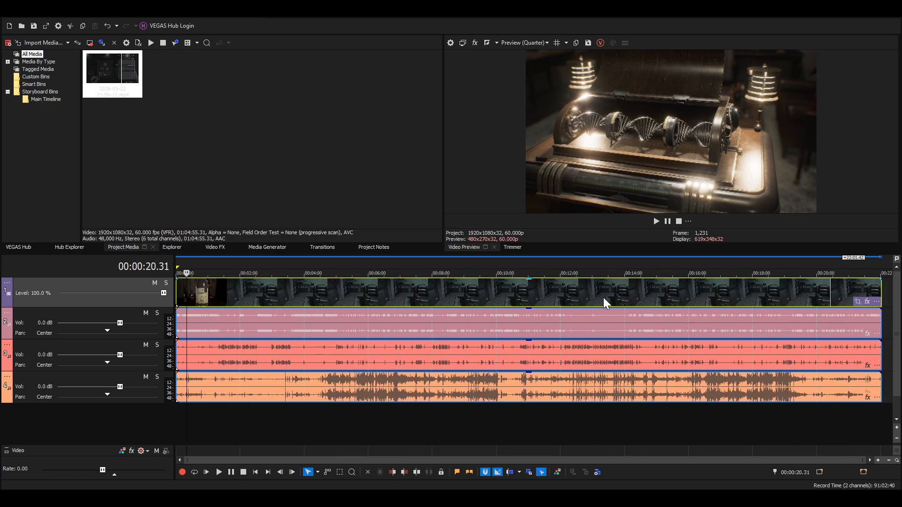
click(888, 310)
click(793, 287)
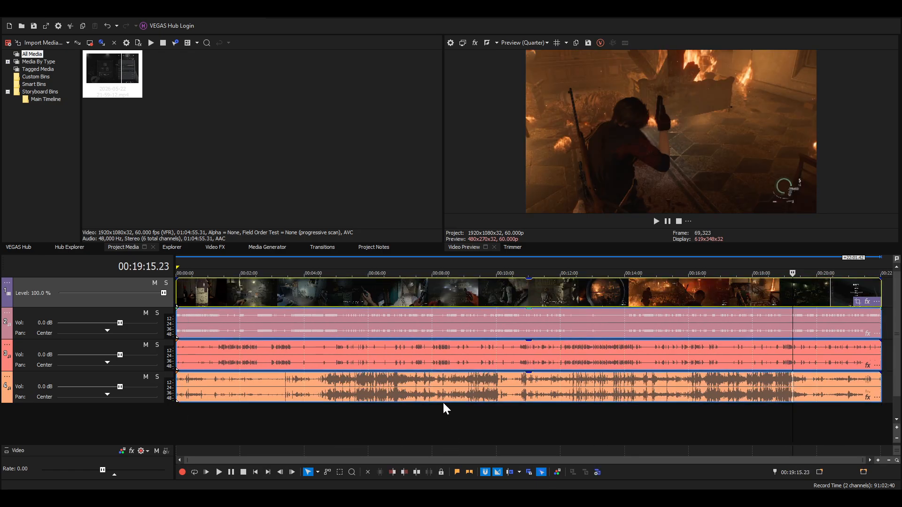
scroll(442, 402, up, 3)
scroll(448, 401, up, 2)
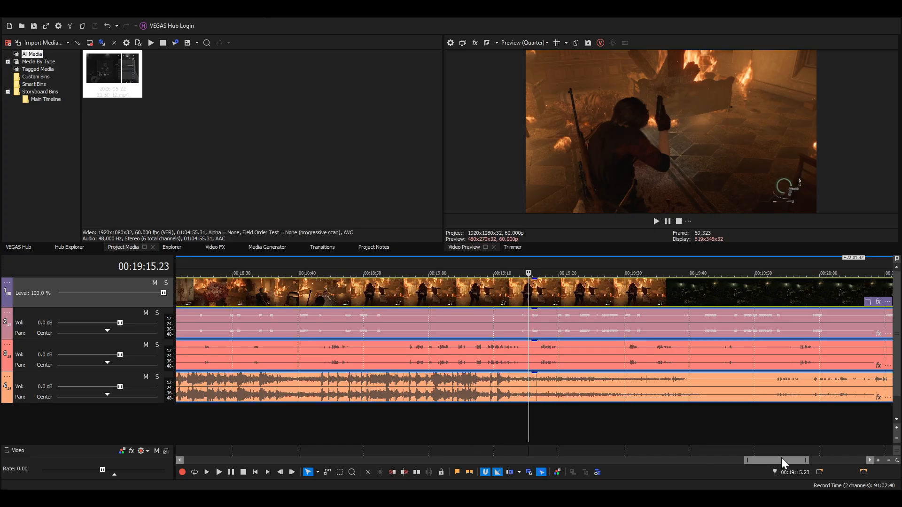
scroll(699, 409, down, 3)
drag(753, 460, 340, 464)
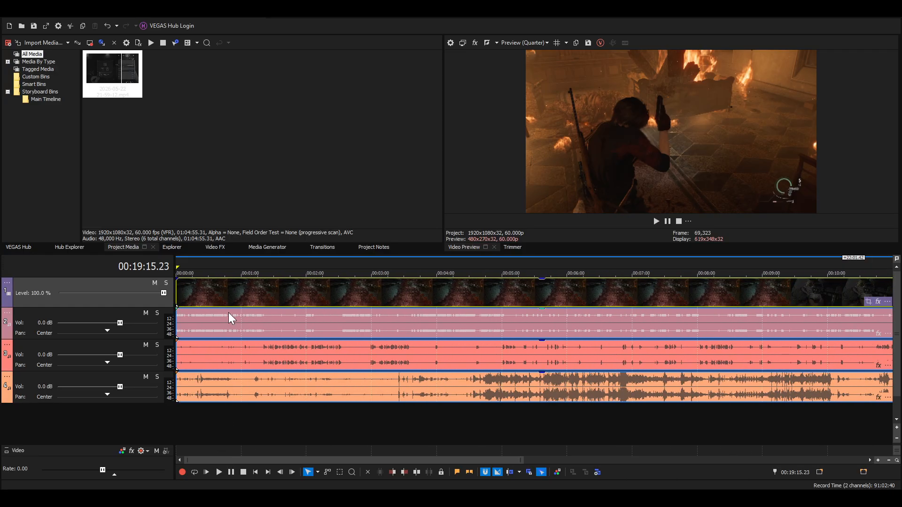
Delete the video event and all three audio events of this recording from the timeline
key(Delete)
click(224, 327)
key(Delete)
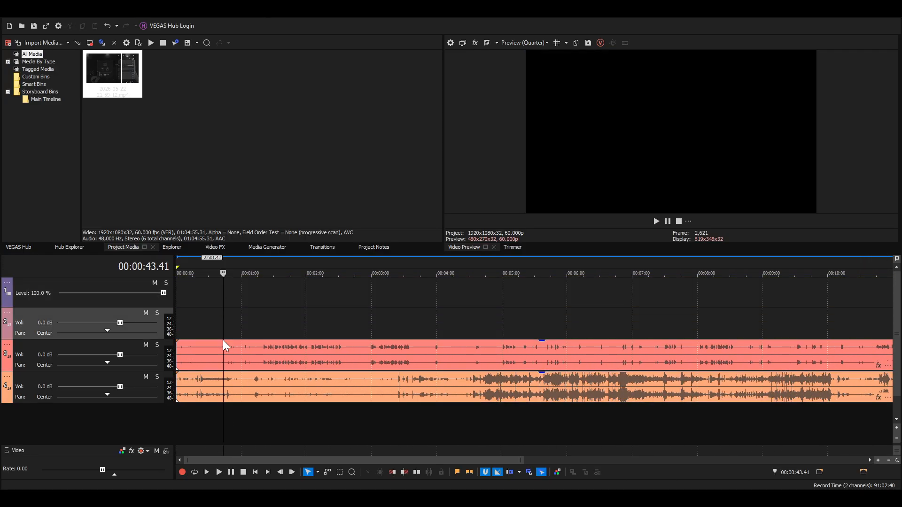
click(223, 359)
key(Delete)
click(222, 383)
key(Delete)
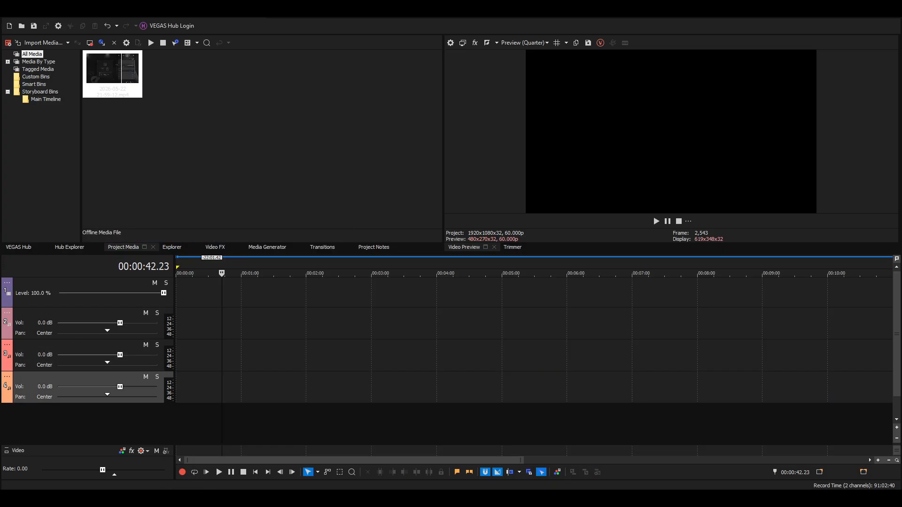
click(105, 67)
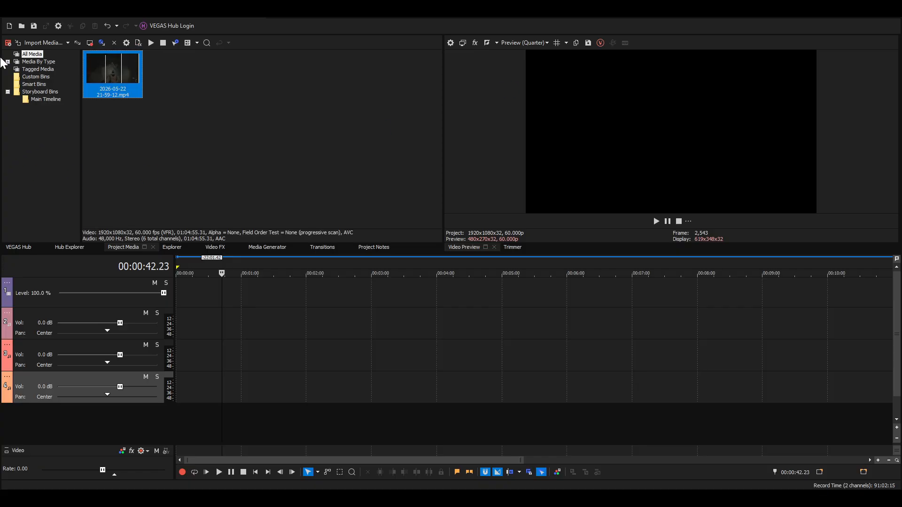
click(502, 186)
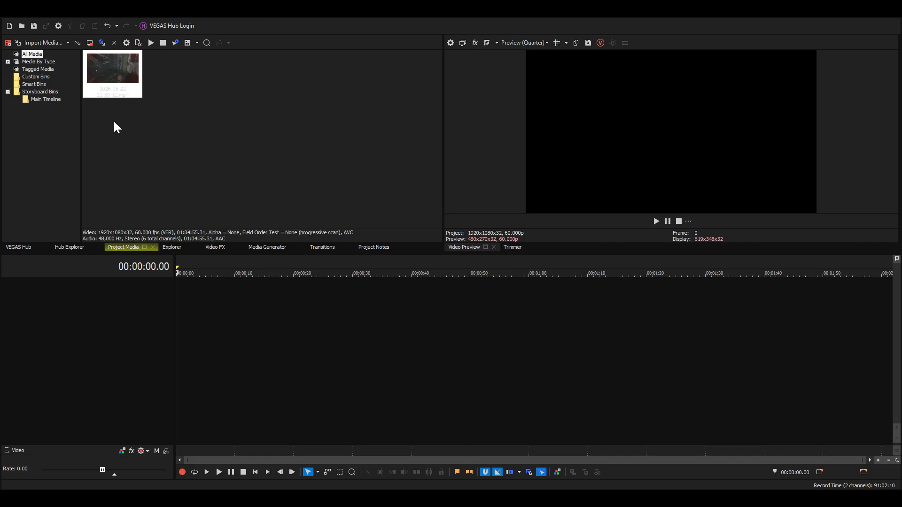
drag(119, 73, 178, 330)
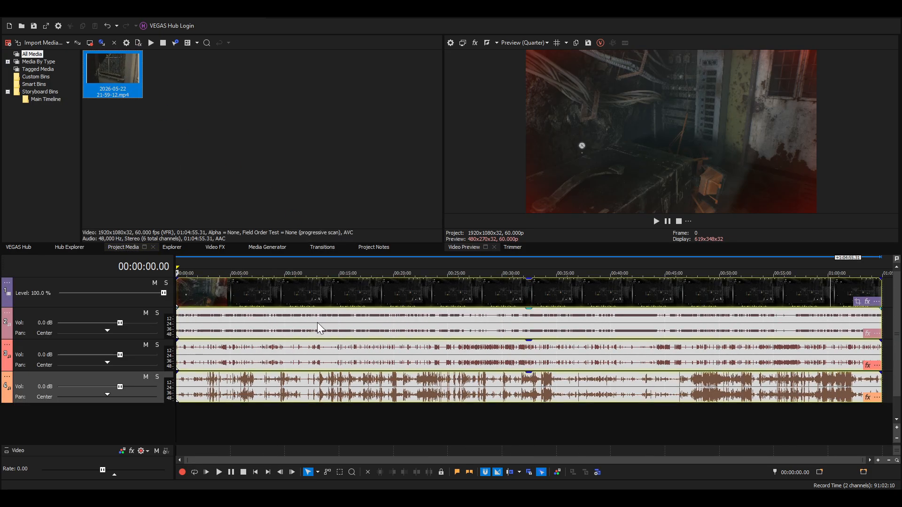
Examine the waveforms of the three audio tracks across the whole recording and within its first few minutes
scroll(225, 335, up, 5)
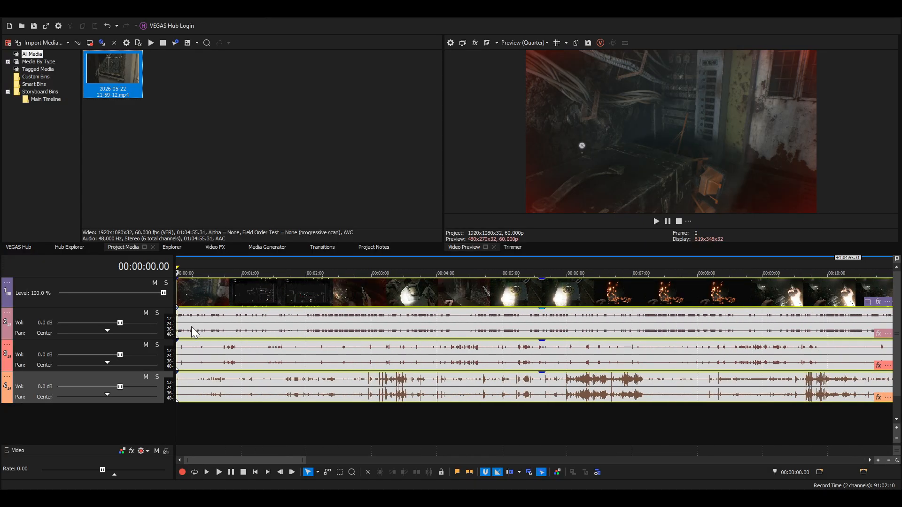
scroll(508, 352, down, 6)
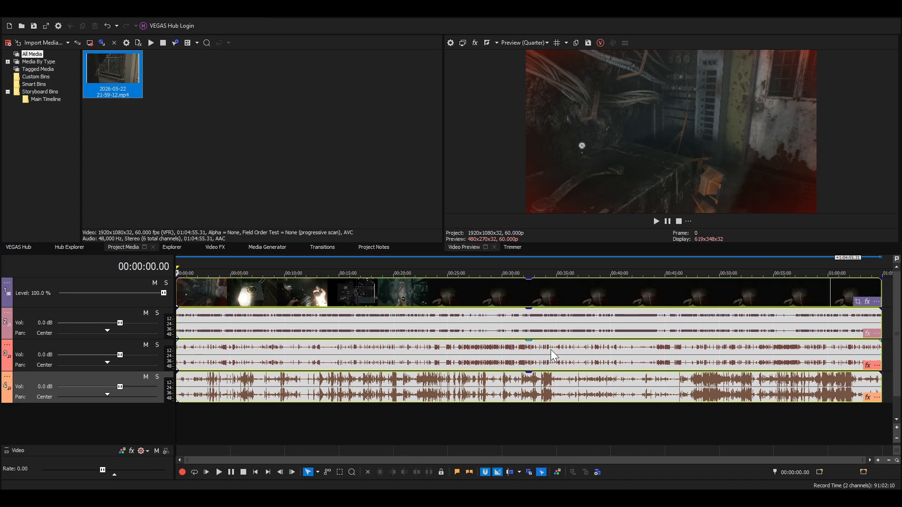
scroll(260, 419, up, 10)
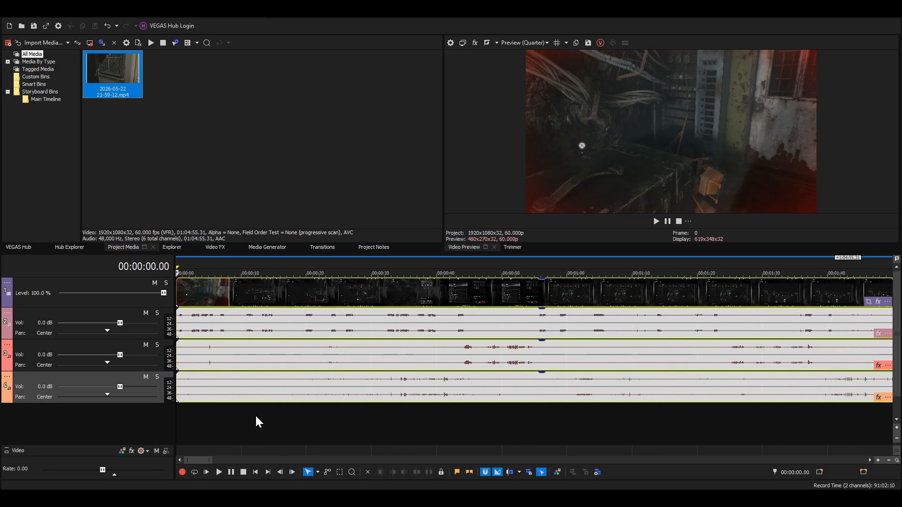
click(182, 292)
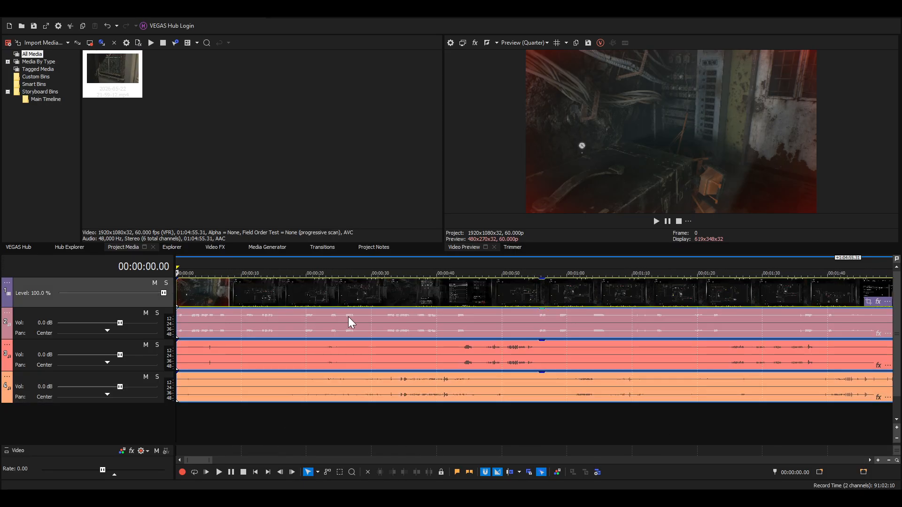
scroll(346, 314, down, 3)
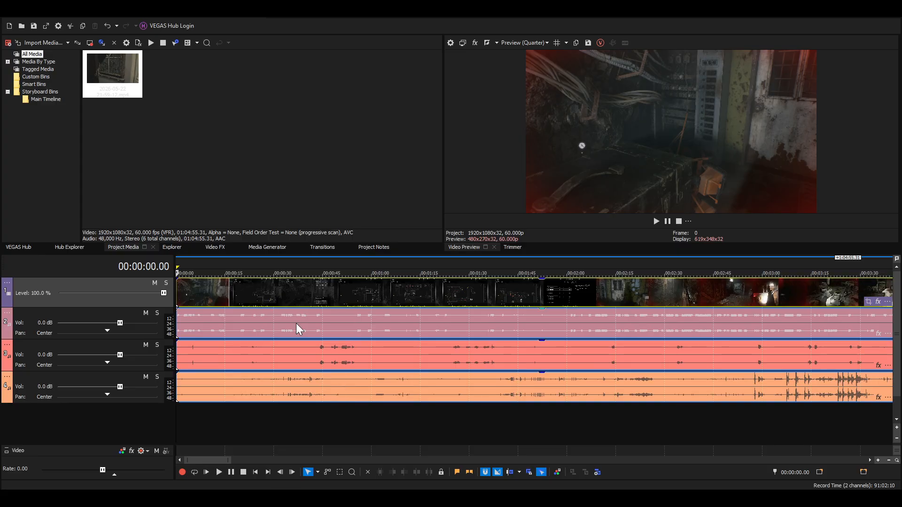
click(280, 357)
click(255, 315)
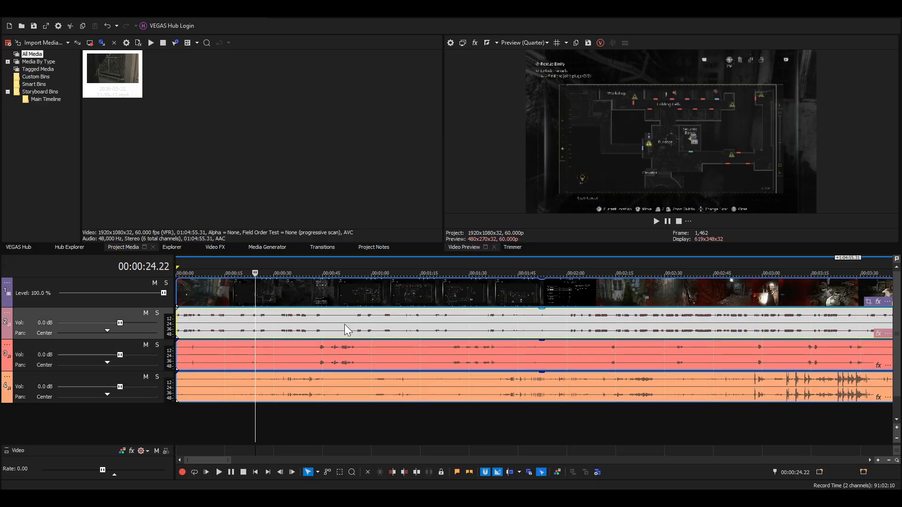
click(359, 331)
click(300, 392)
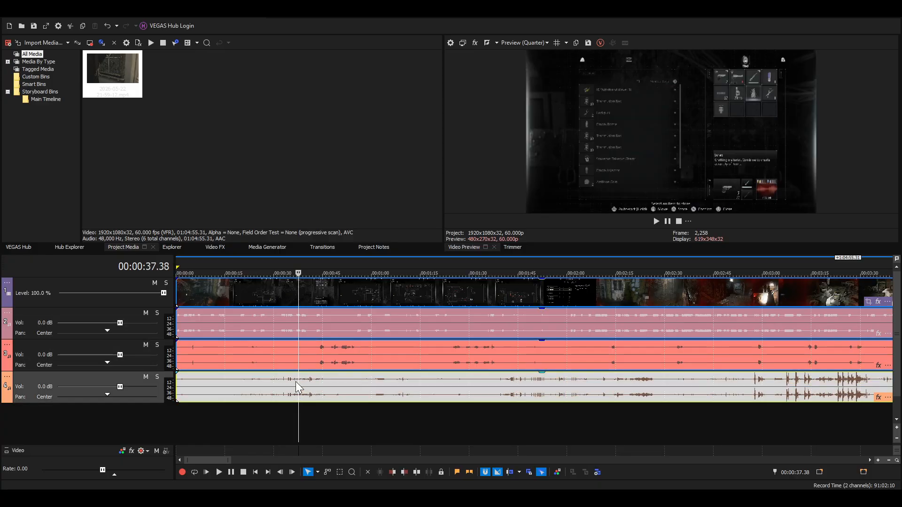
click(320, 324)
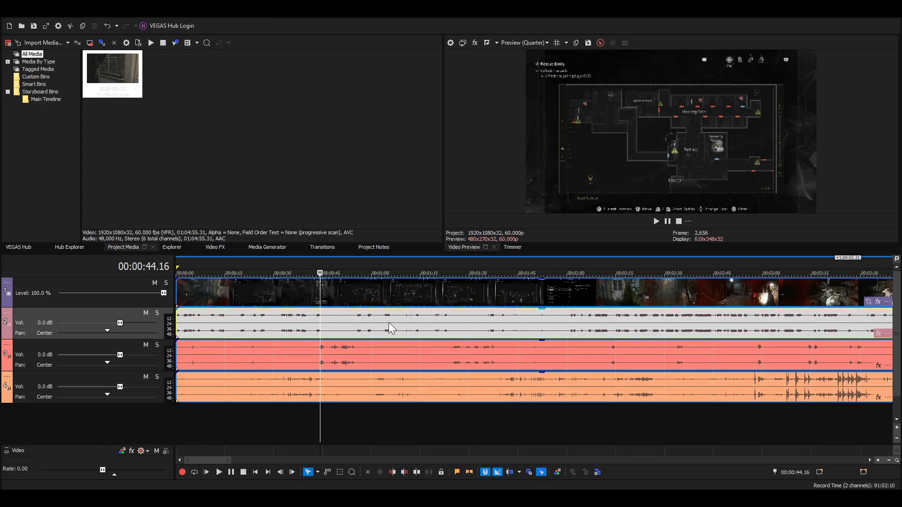
Play the recording from the start to hear how the three unadjusted audio tracks sound together
click(389, 359)
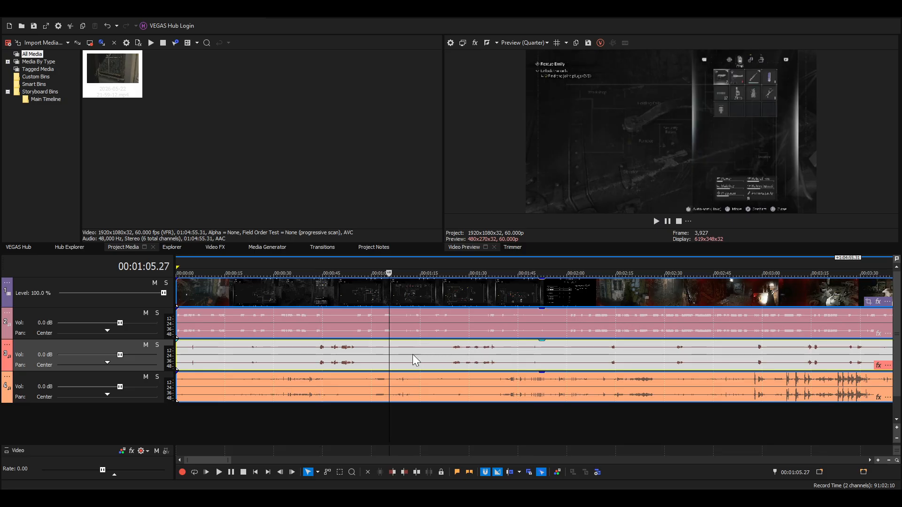
click(329, 391)
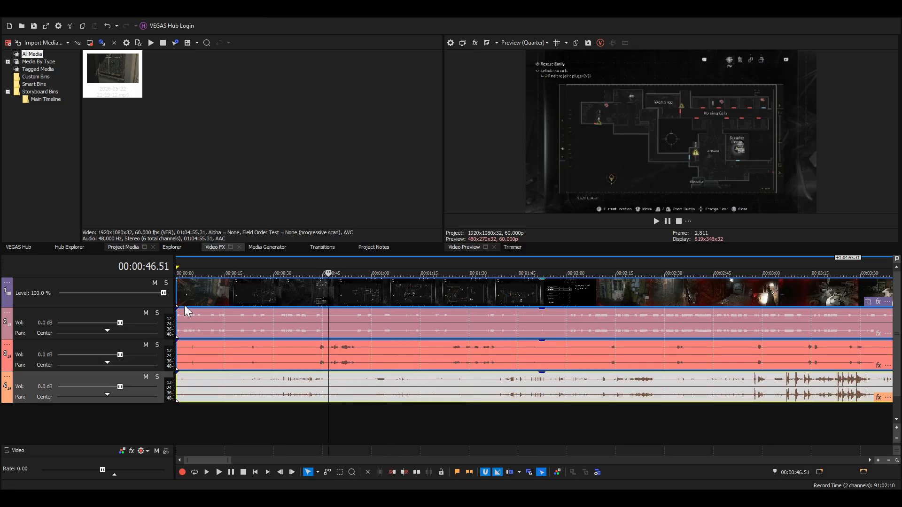
click(256, 472)
scroll(203, 423, up, 5)
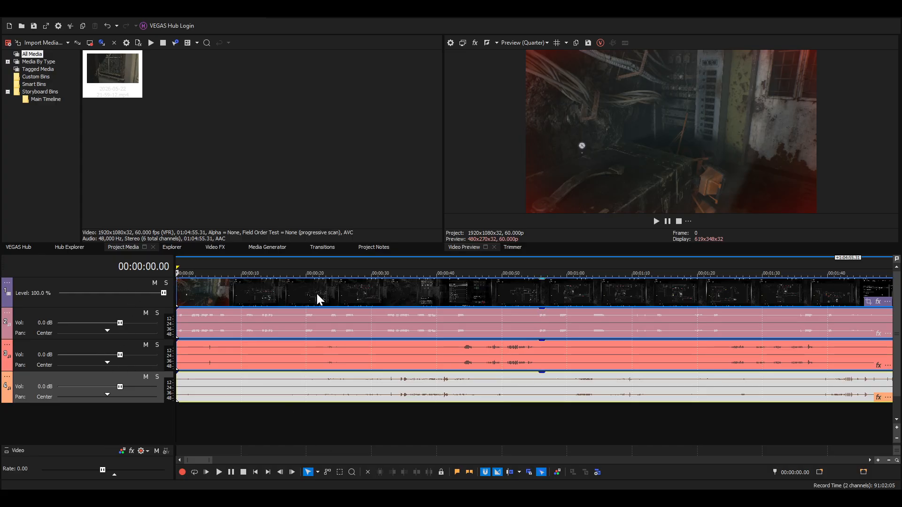
click(204, 472)
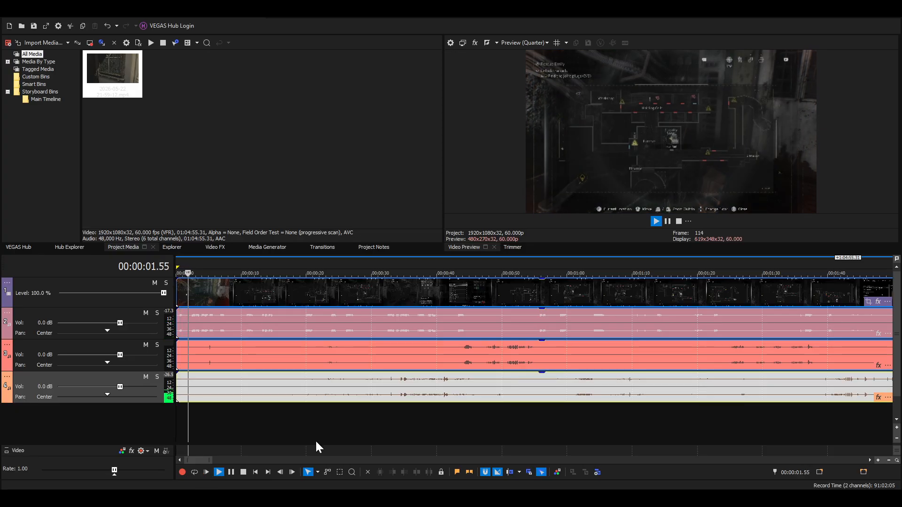
click(244, 472)
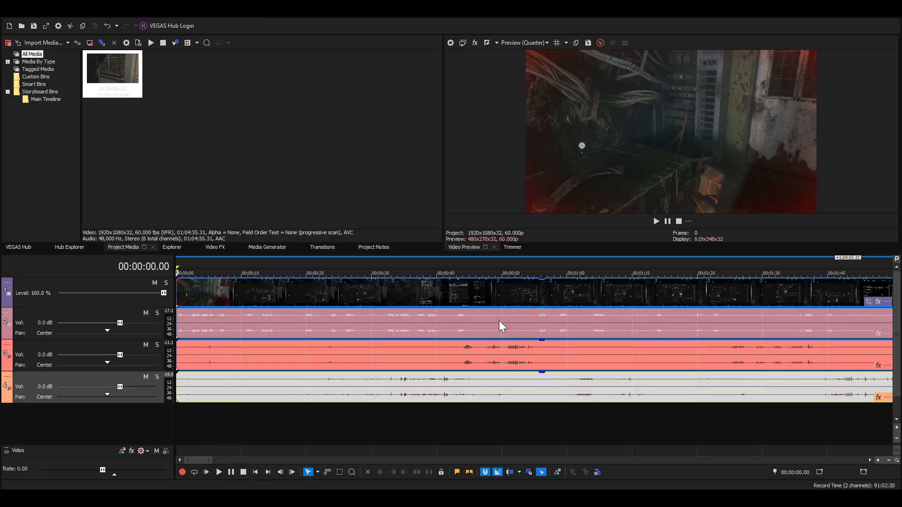
Play the recording from about 00:00:42 to hear the second audio track against the other two
click(455, 353)
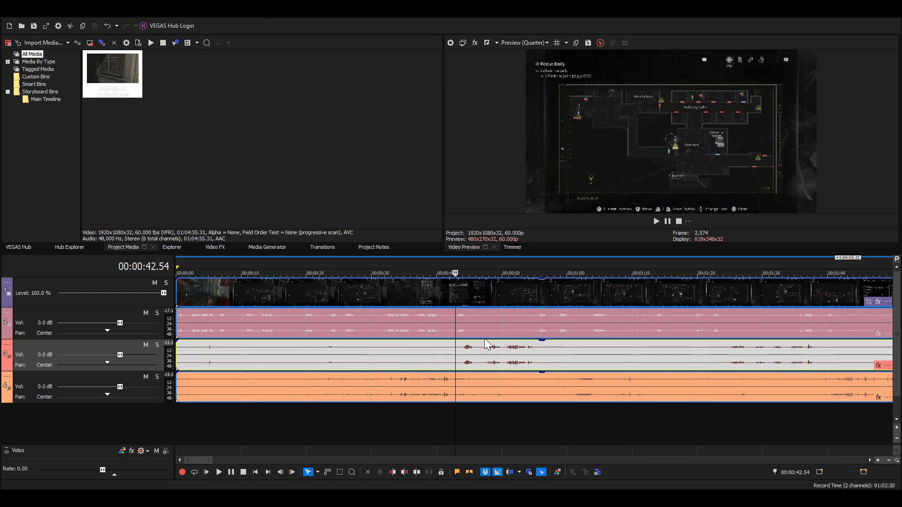
key(space)
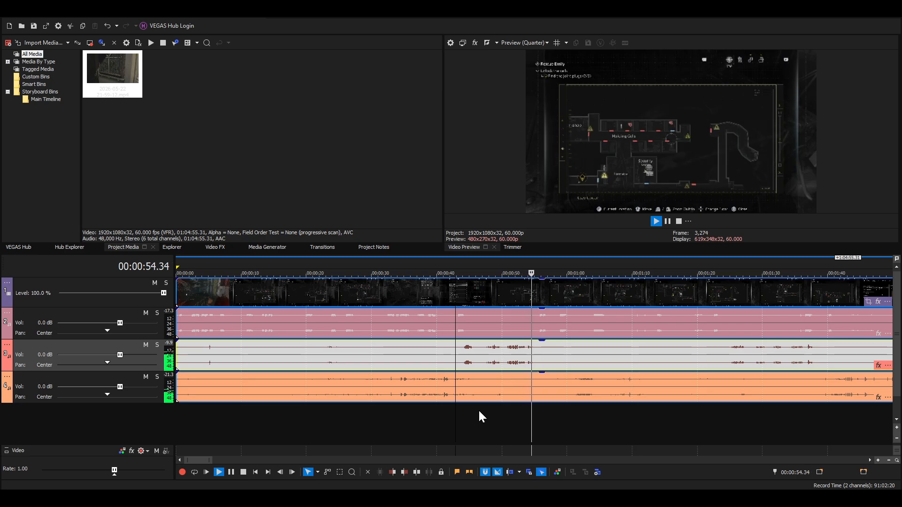
key(space)
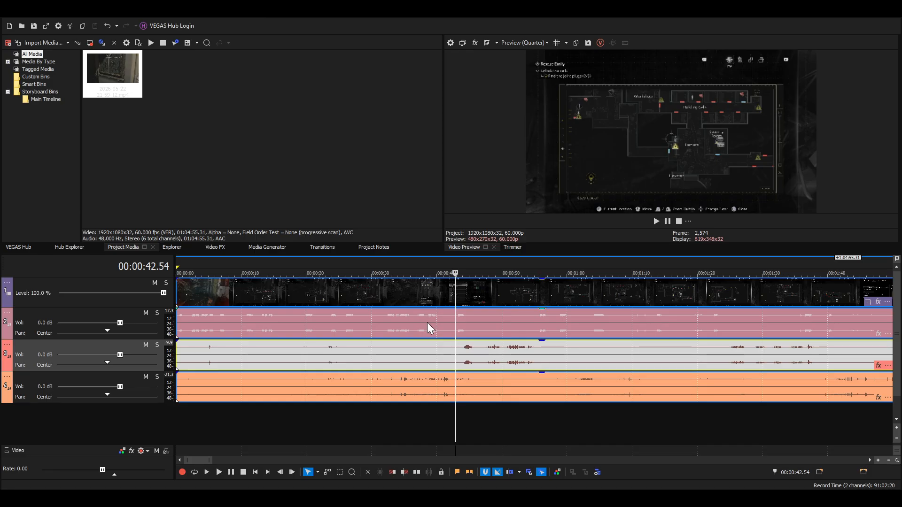
Normalize the first audio track's event and lower its gain slightly
click(427, 323)
click(457, 326)
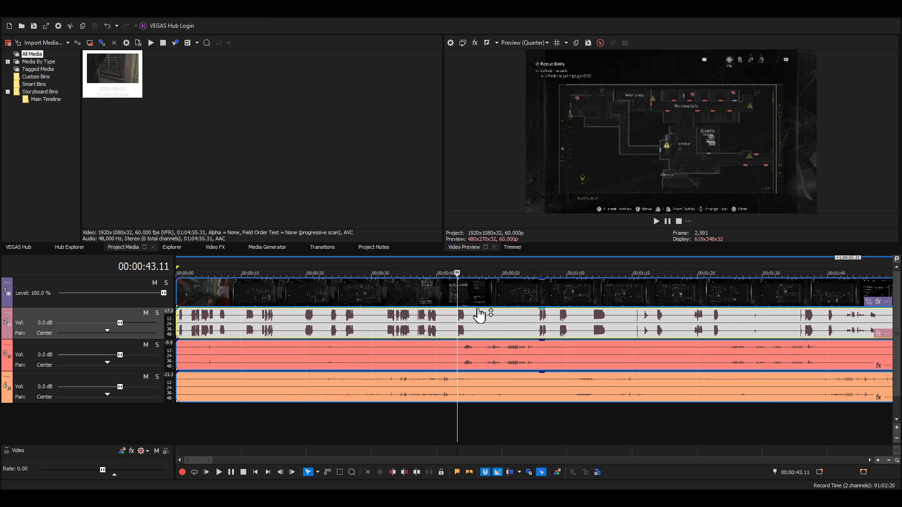
drag(479, 314, 481, 320)
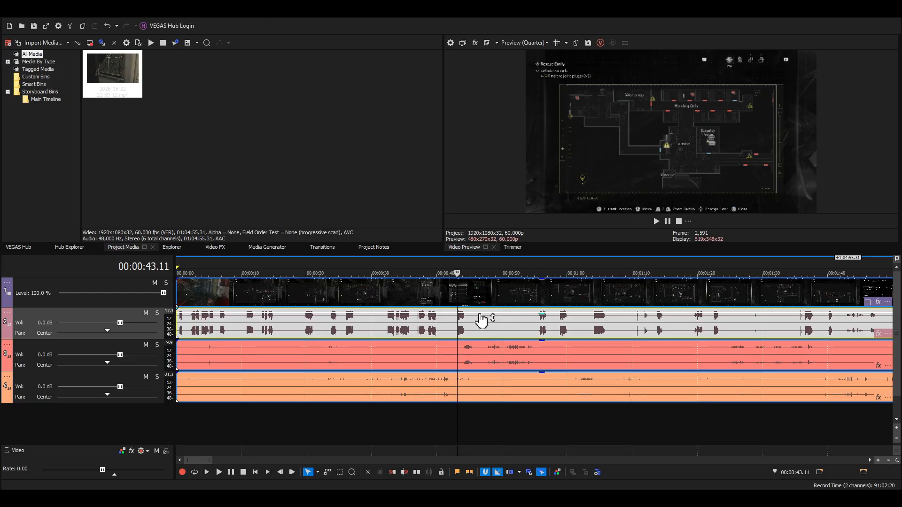
Normalize the second audio track's event and reduce its gain a little
click(411, 353)
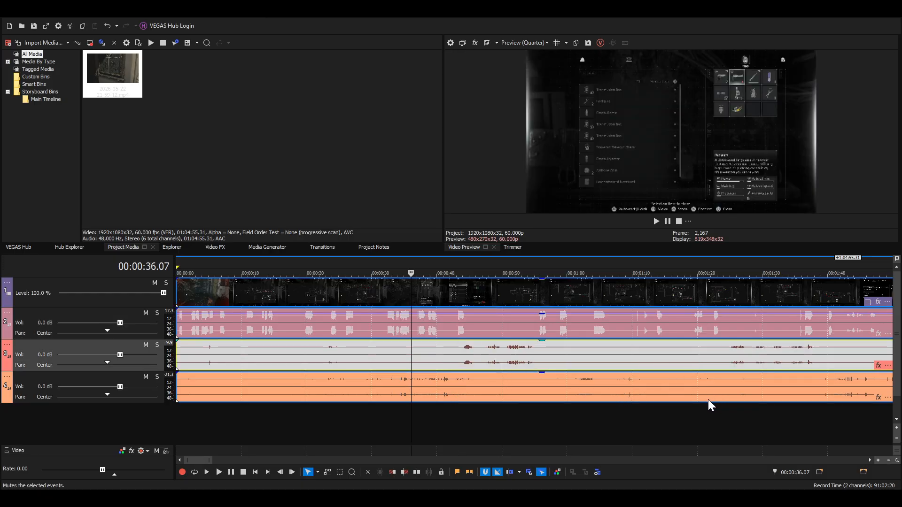
click(691, 440)
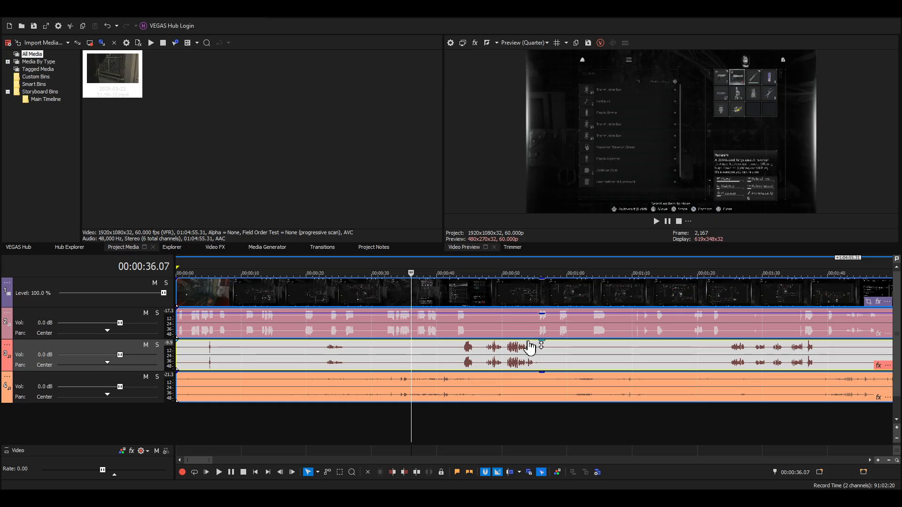
drag(534, 342, 538, 349)
Normalize the third audio track's event
click(427, 386)
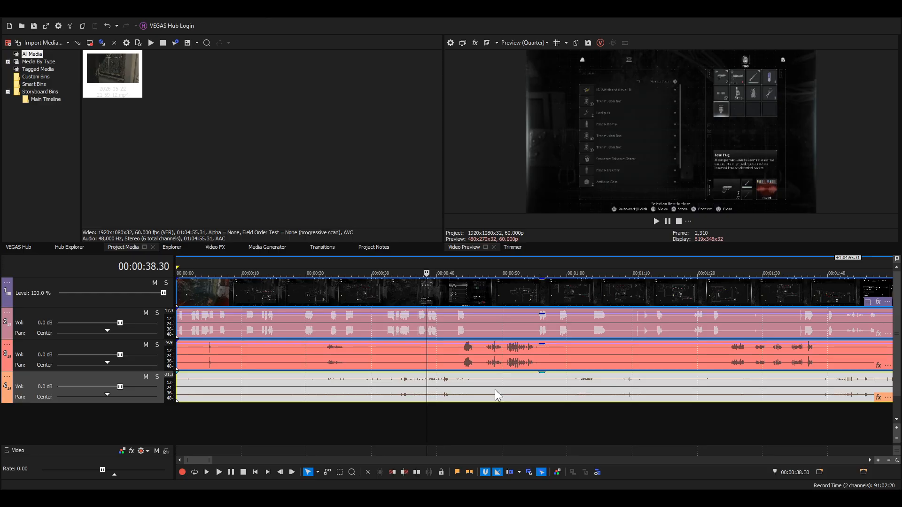
key(ctrl+z)
right_click(528, 384)
click(680, 438)
Listen to the normalized mix from about 00:00:38 and examine the waveforms across the first seven minutes
key(space)
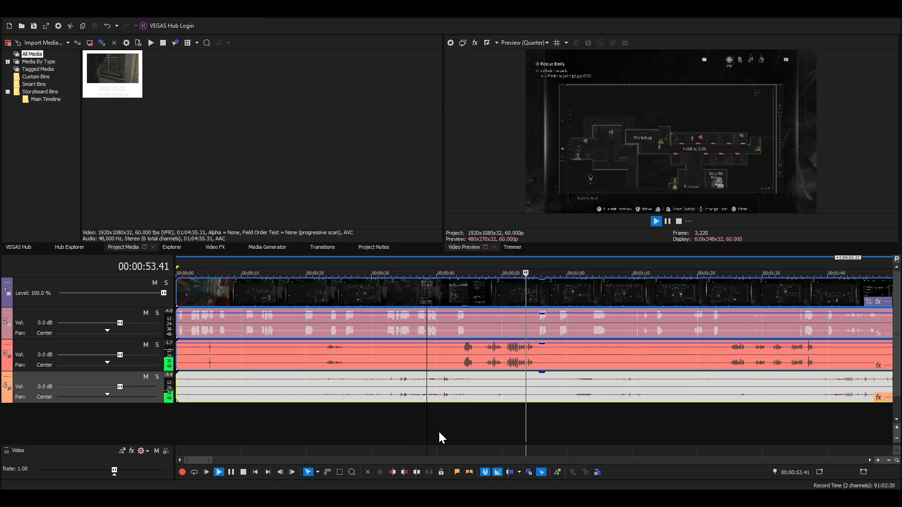
key(space)
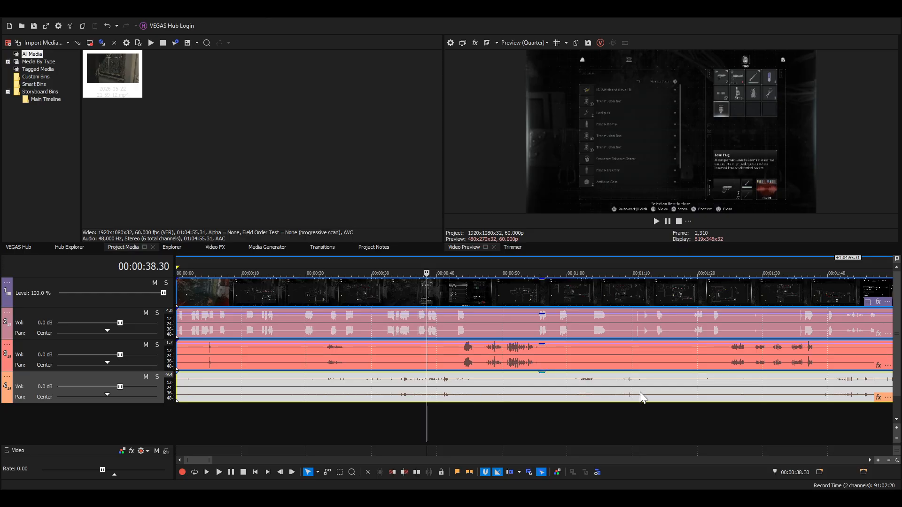
scroll(548, 412, down, 3)
scroll(531, 409, down, 2)
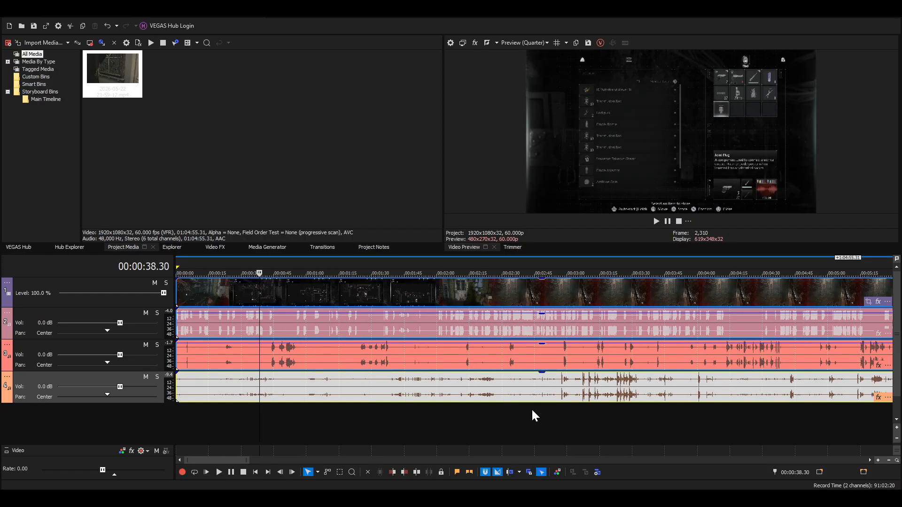
scroll(532, 412, down, 1)
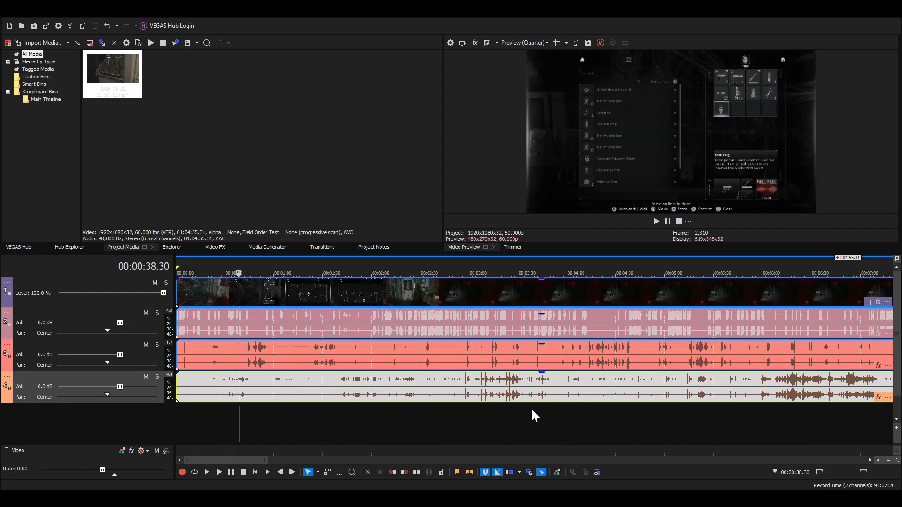
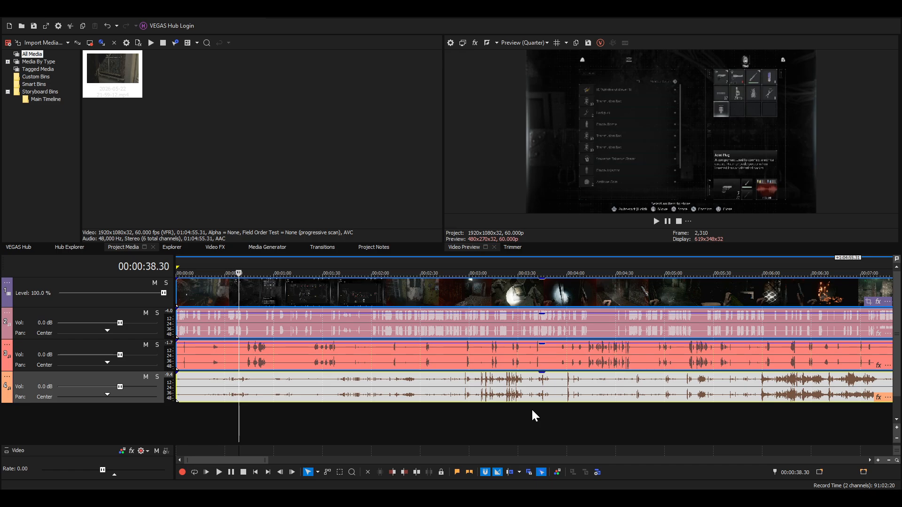
Find the louder stretches of the third audio track and play the mix from 00:05:58
click(495, 385)
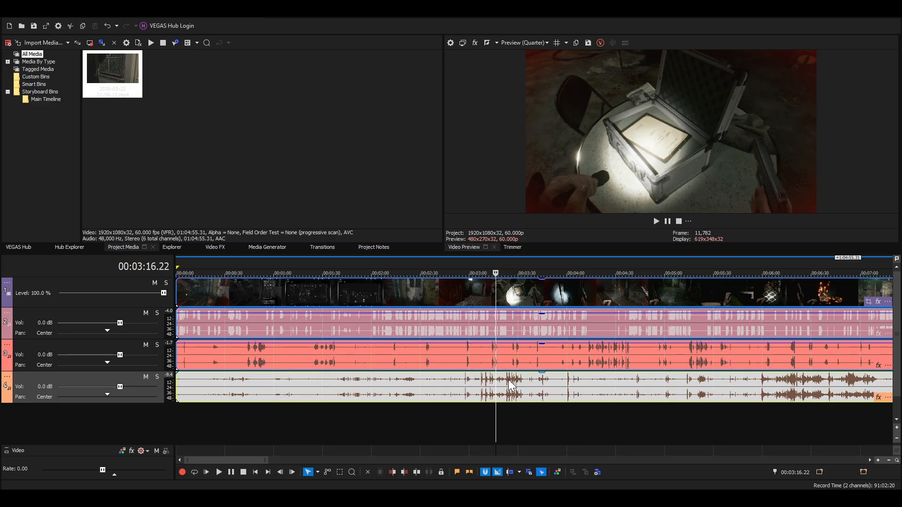
click(760, 387)
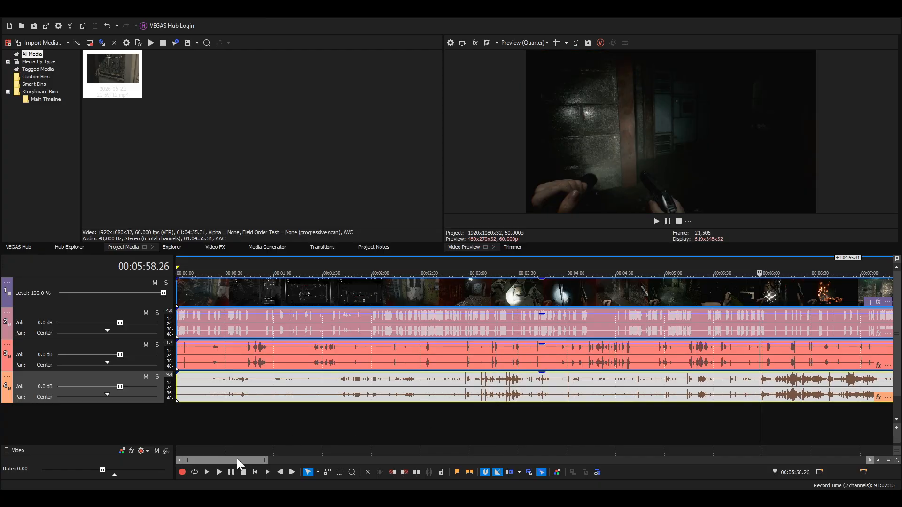
drag(236, 458, 264, 476)
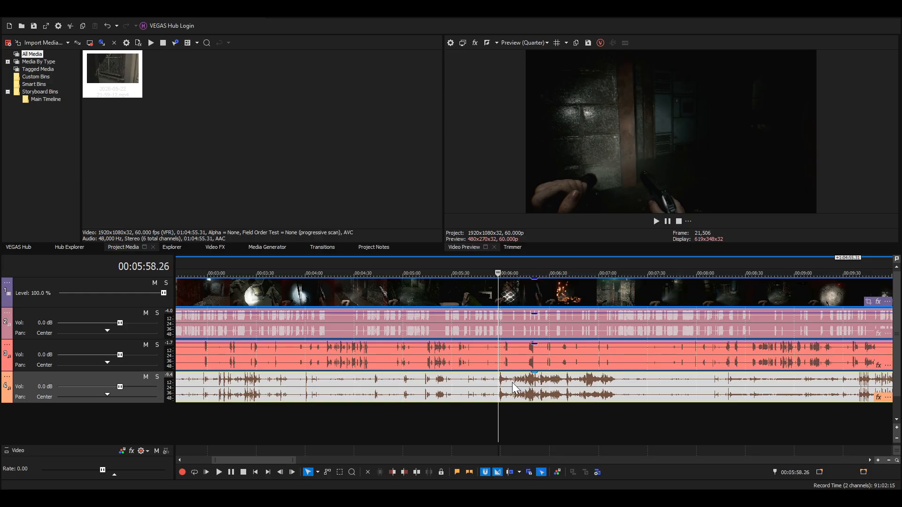
key(space)
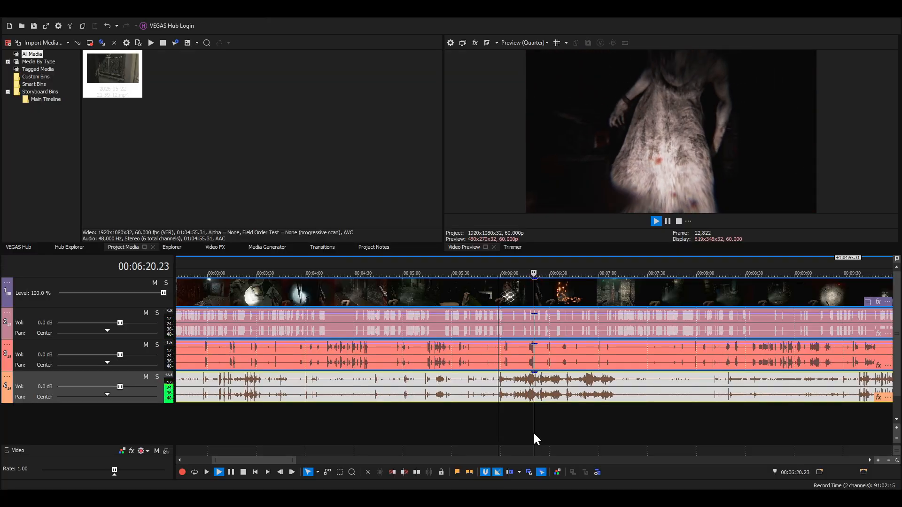
key(space)
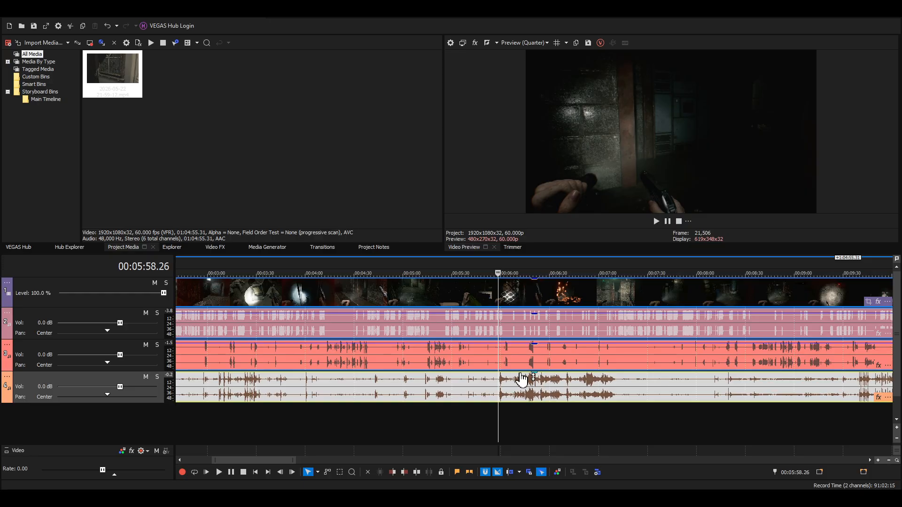
Lower the third audio track's event gain slightly and replay the loud passage from 00:05:58
drag(536, 379, 544, 386)
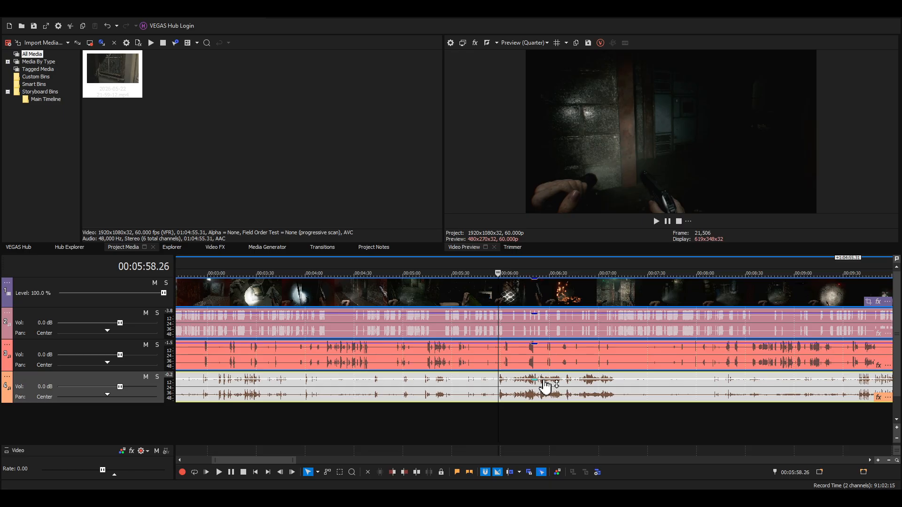
key(space)
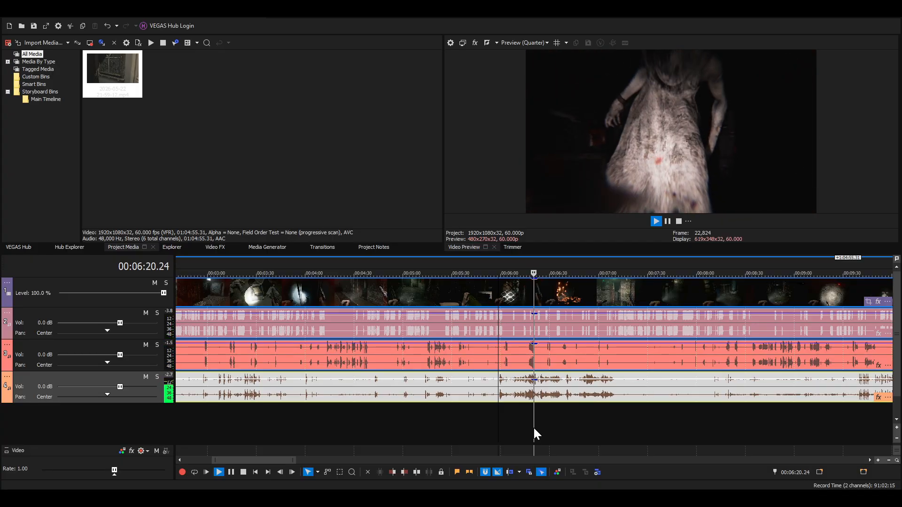
key(space)
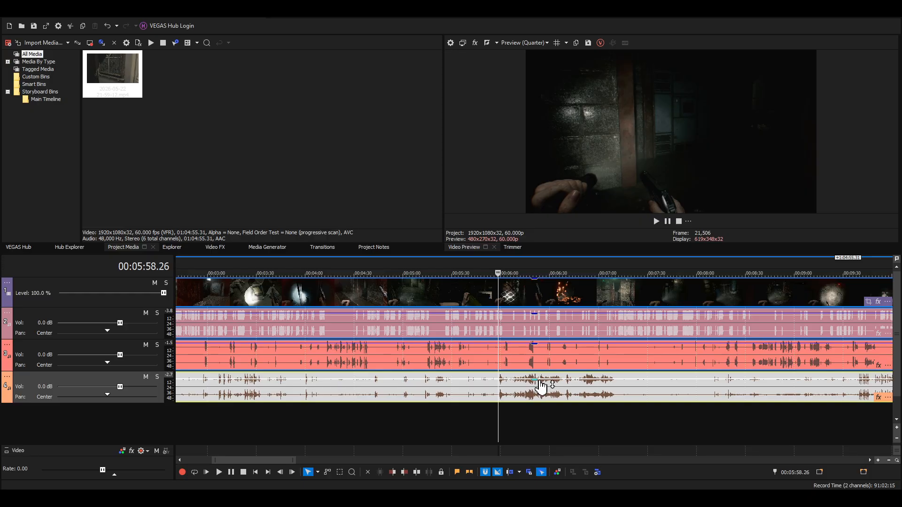
Reduce the third audio track's event gain further and listen to the passage from 00:05:58 again
drag(541, 386, 553, 393)
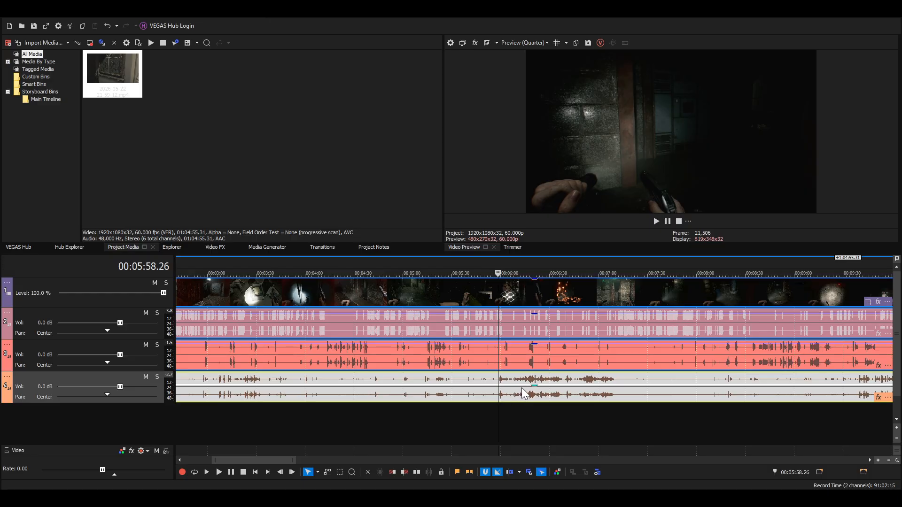
key(space)
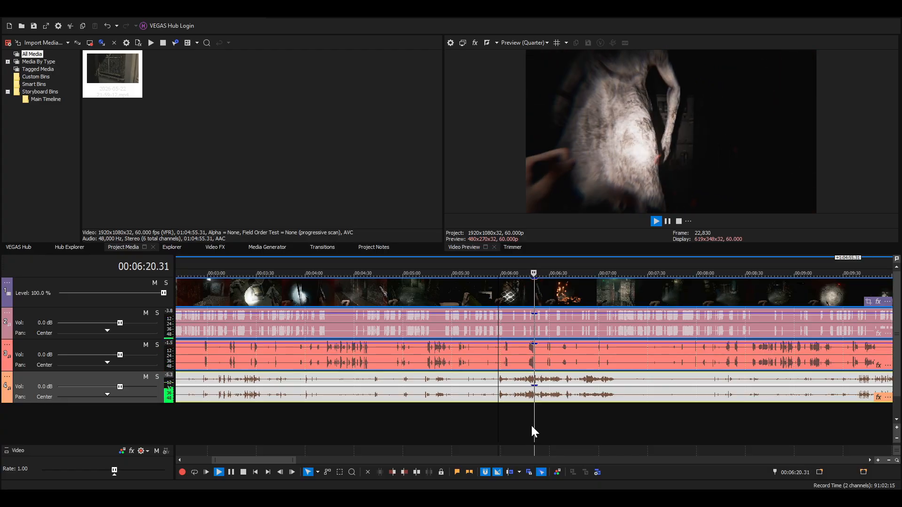
key(space)
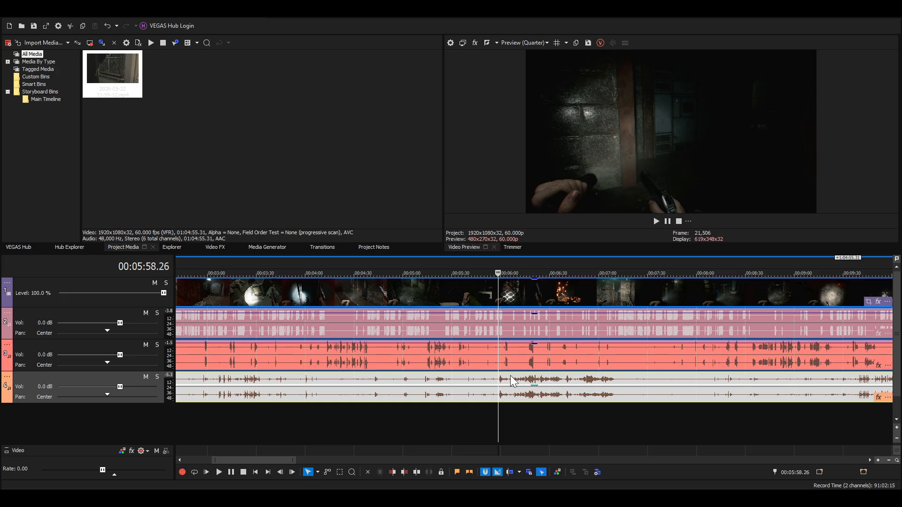
Play the quieter passage from 00:07:11 to check the balance between the first and third audio tracks
click(617, 396)
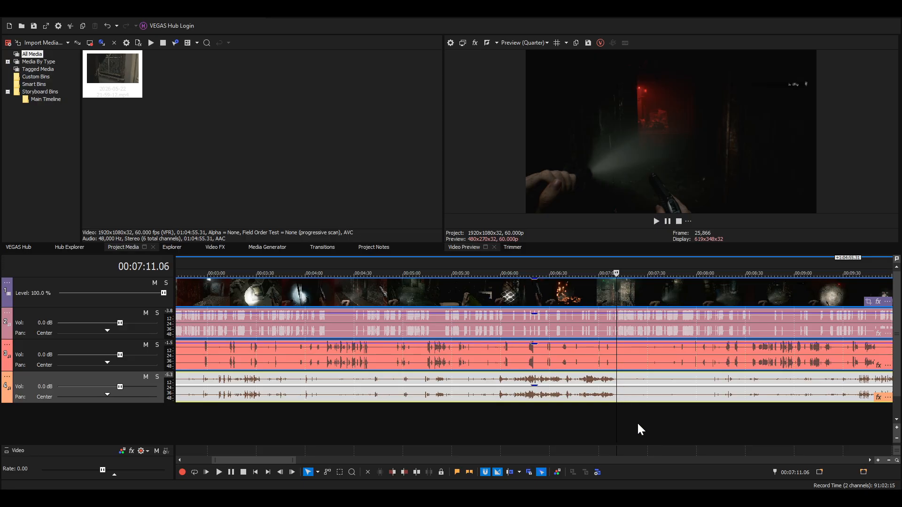
key(space)
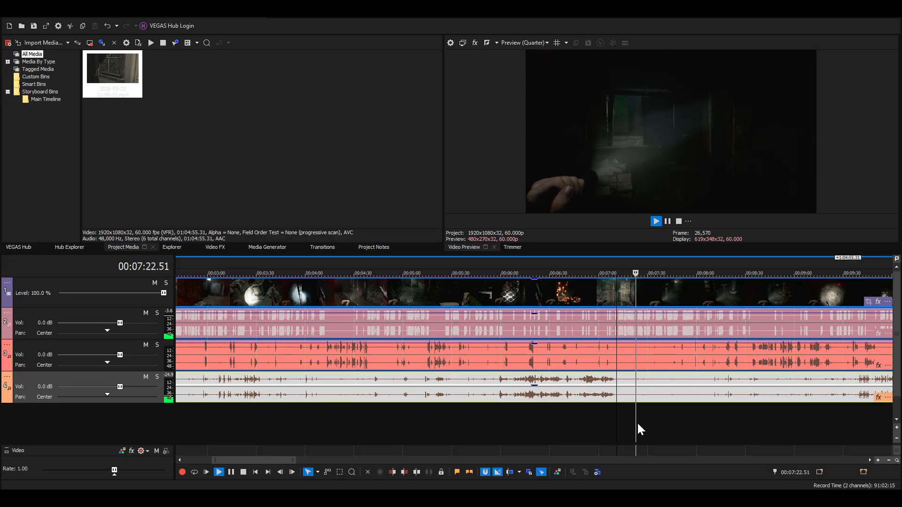
key(space)
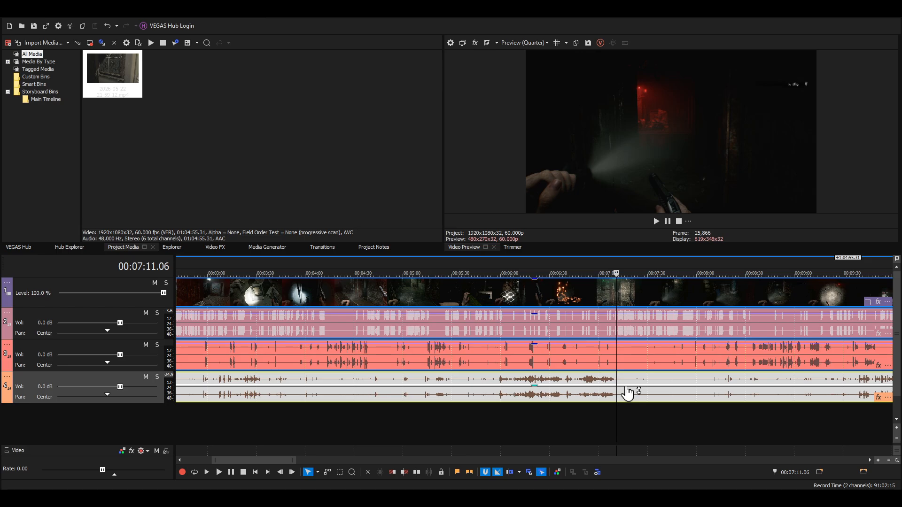
Lower the first audio track's gain slightly more, restore the third's to 0.0 dB, and replay from 00:07:11
click(626, 321)
drag(625, 315, 626, 317)
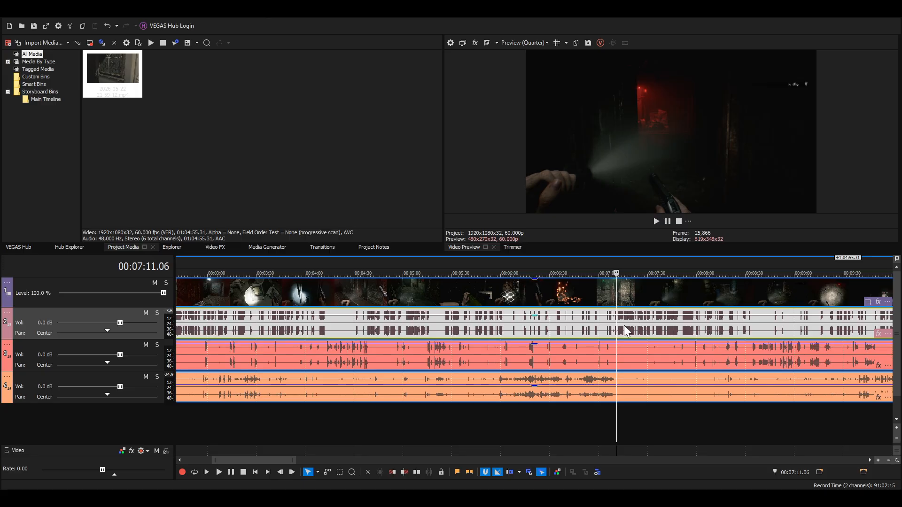
click(629, 393)
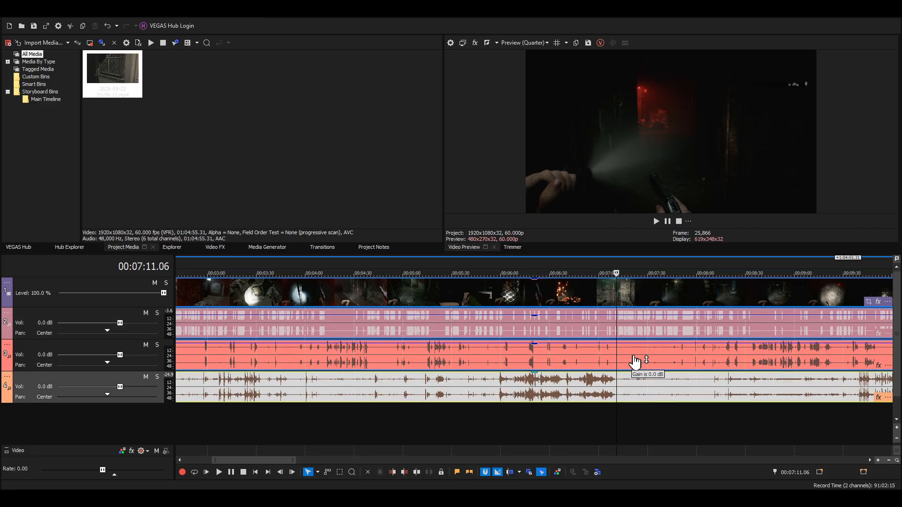
key(space)
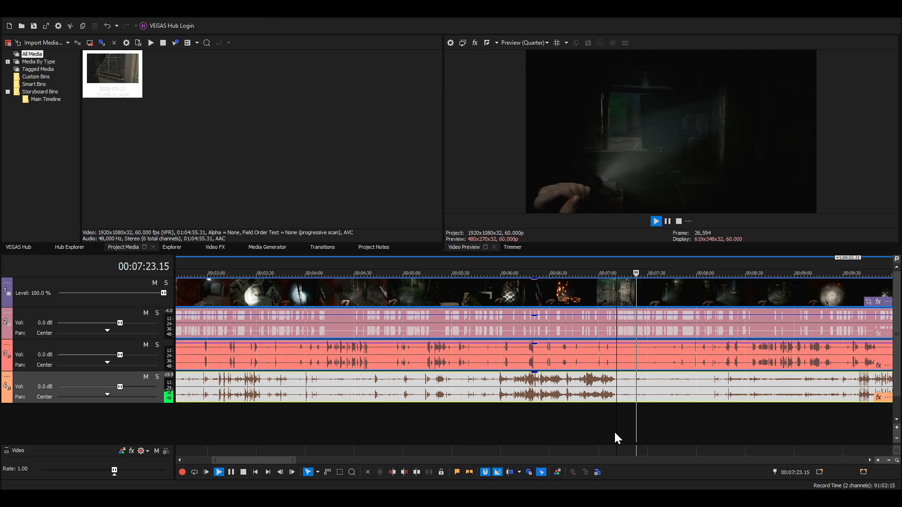
Play the loud passage from 00:09:39 to check the balance of the three audio tracks
key(space)
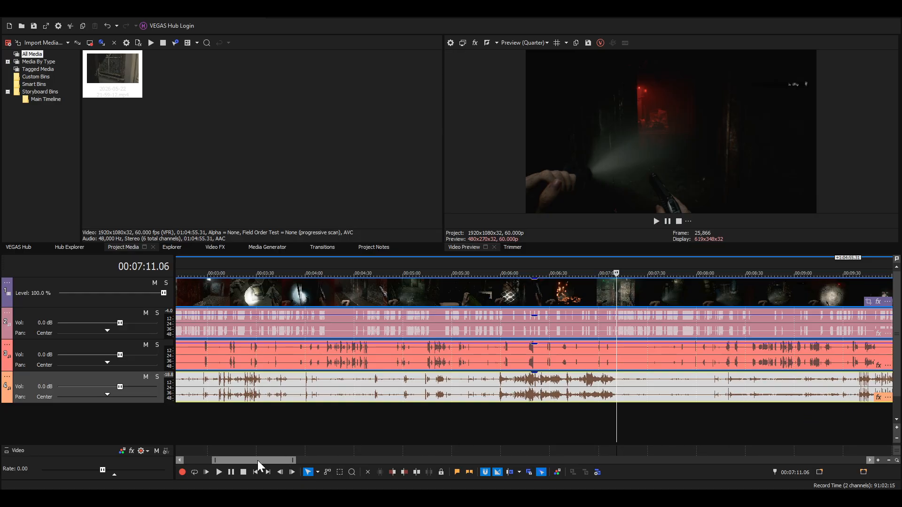
drag(258, 461, 293, 461)
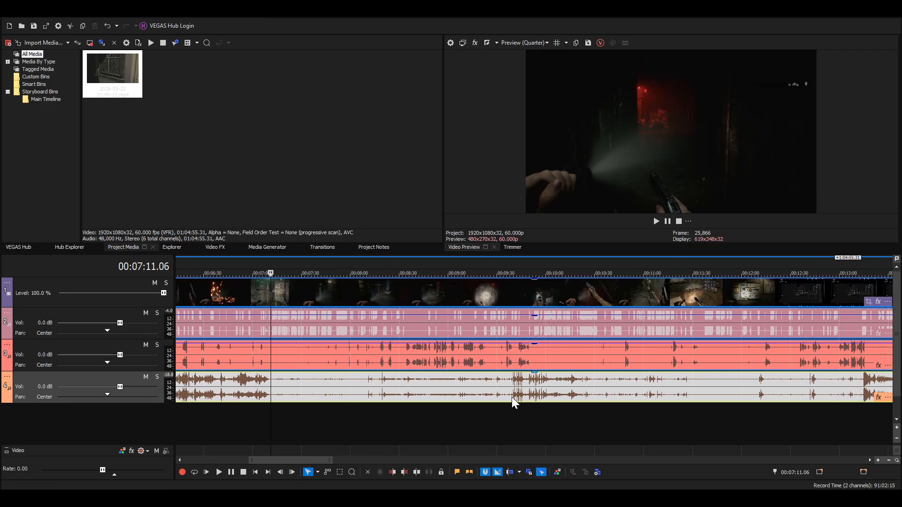
click(512, 397)
key(space)
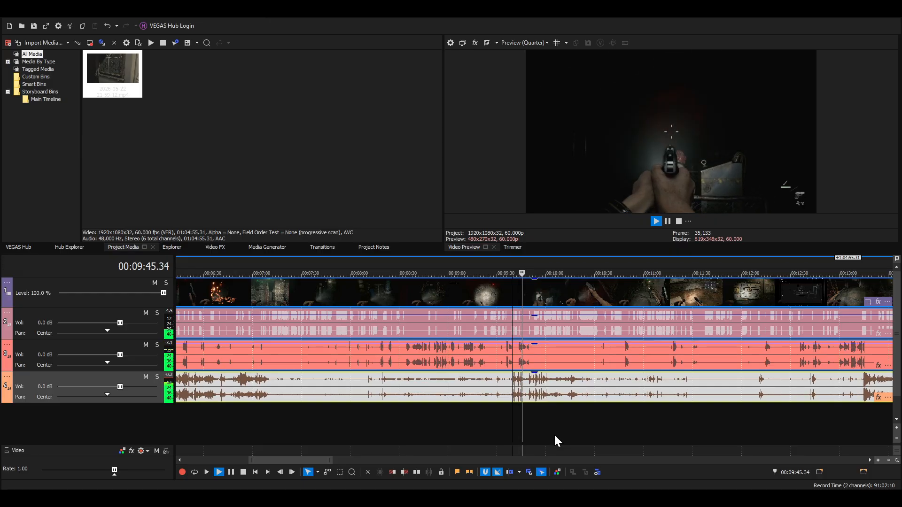
key(space)
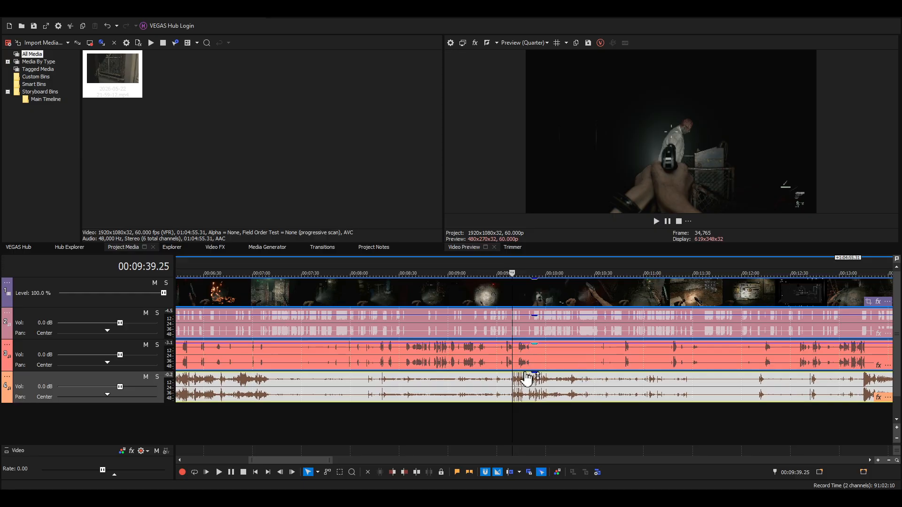
Lower the third audio track's event gain and replay the loud passage from 00:09:39
drag(527, 378, 533, 394)
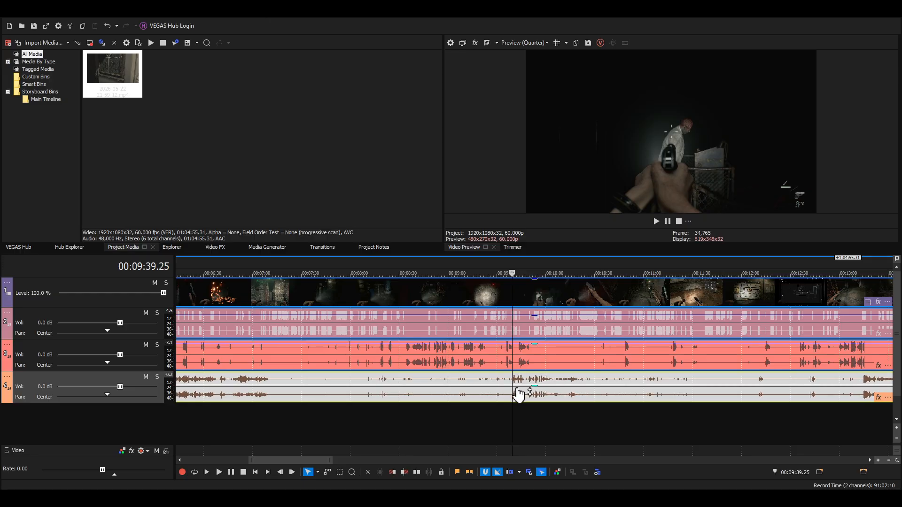
key(space)
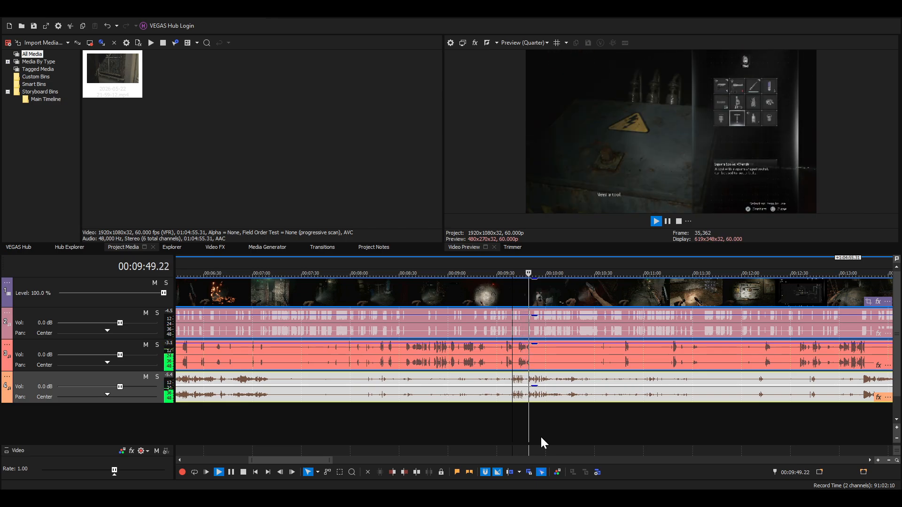
key(space)
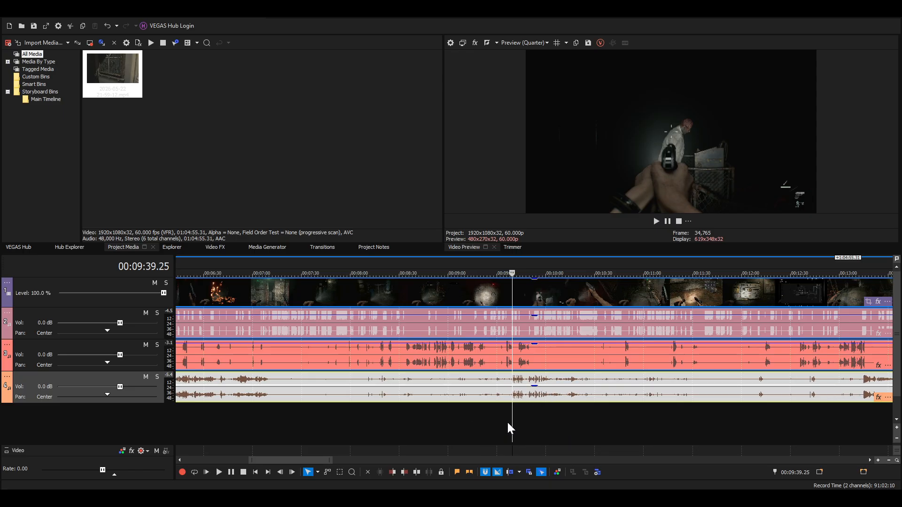
Split the third audio track at 00:07:11.08, where the loud passage ends, and raise the gain of the part after the cut to full
scroll(507, 421, down, 2)
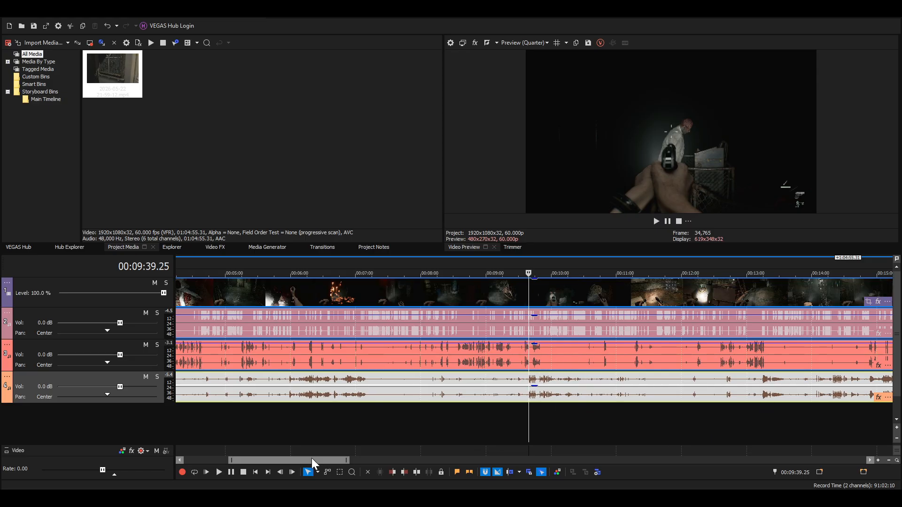
drag(311, 459, 334, 459)
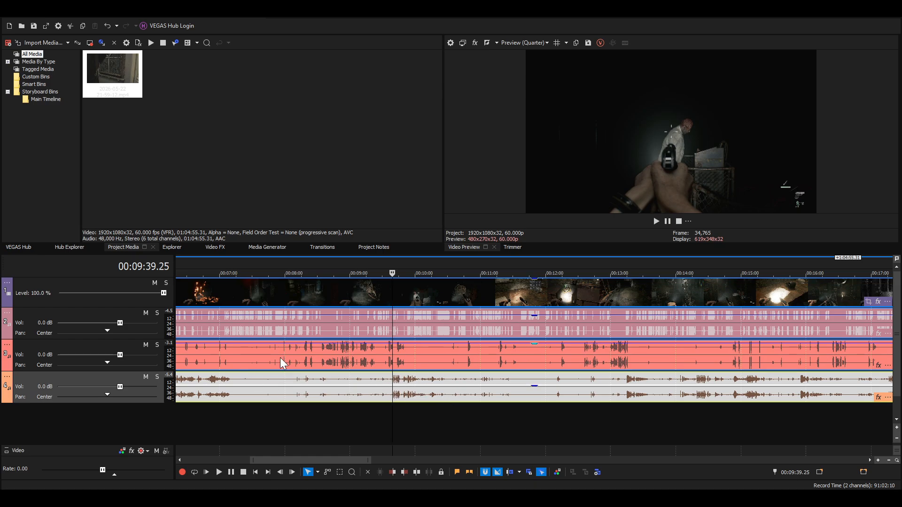
click(233, 382)
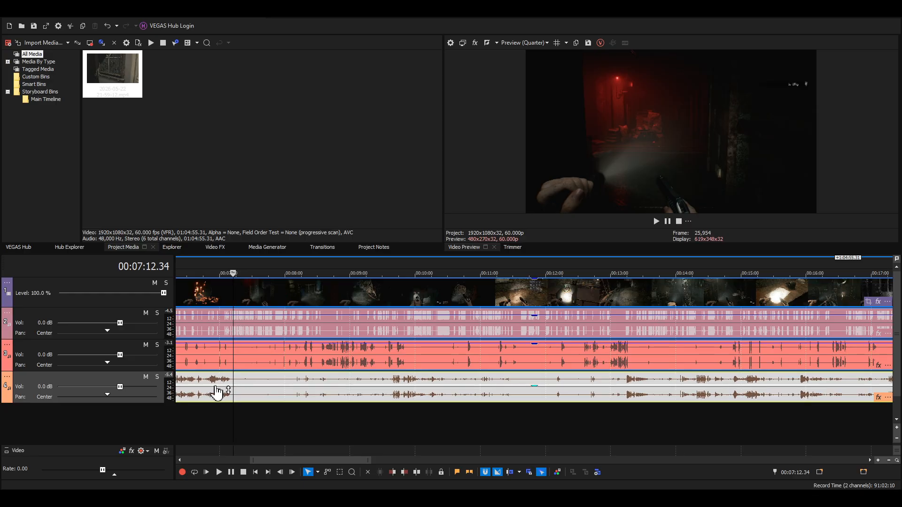
drag(347, 452, 320, 462)
click(395, 427)
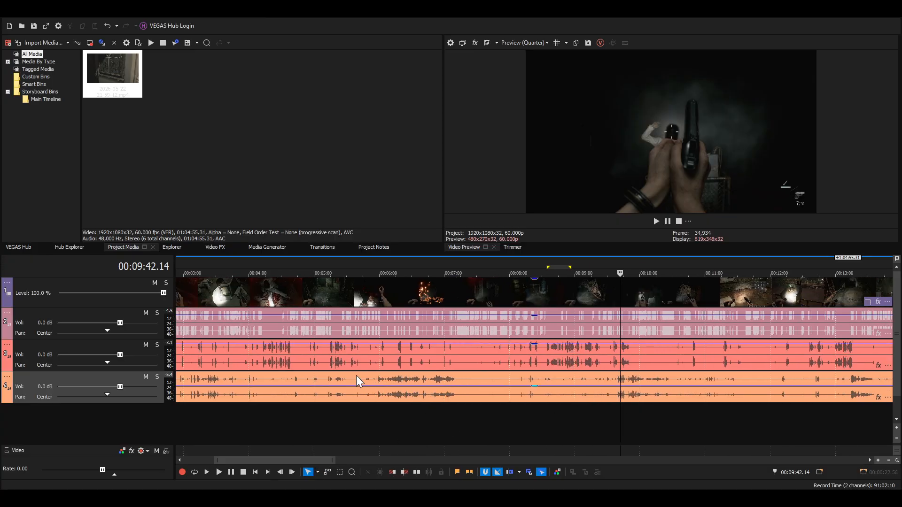
click(376, 380)
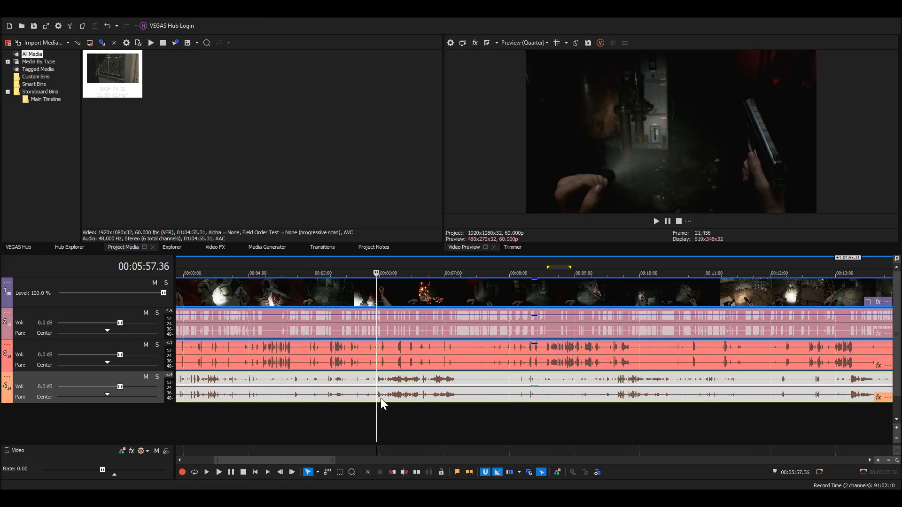
click(455, 379)
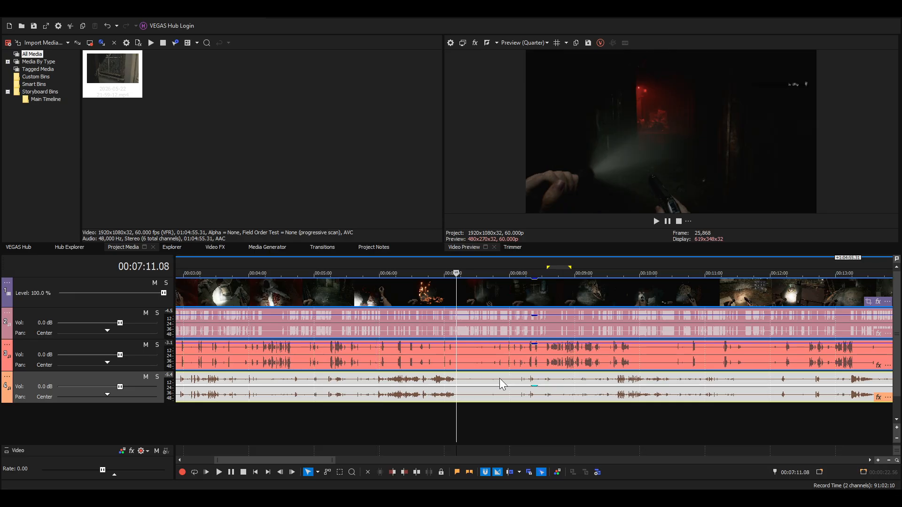
key(s)
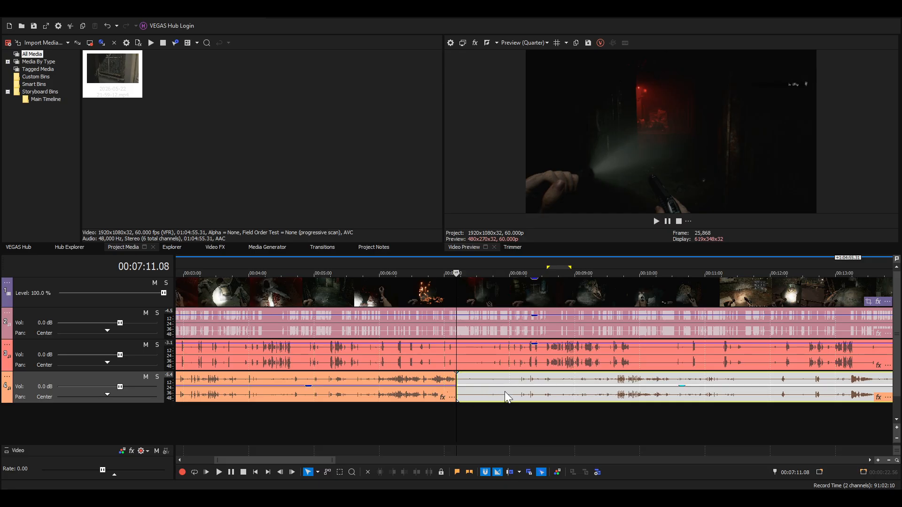
drag(520, 391, 530, 363)
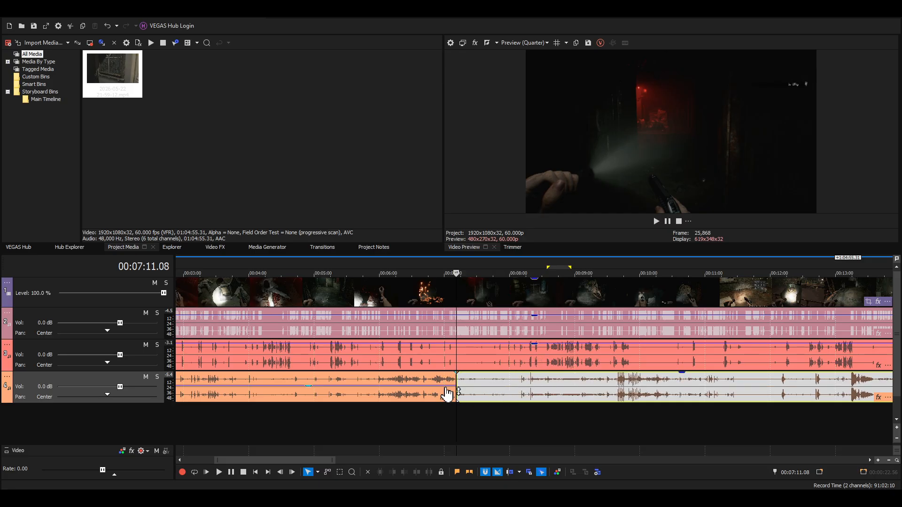
Split the third audio track again at 00:08:09.32 and lower the gain of the part after the cut
click(519, 390)
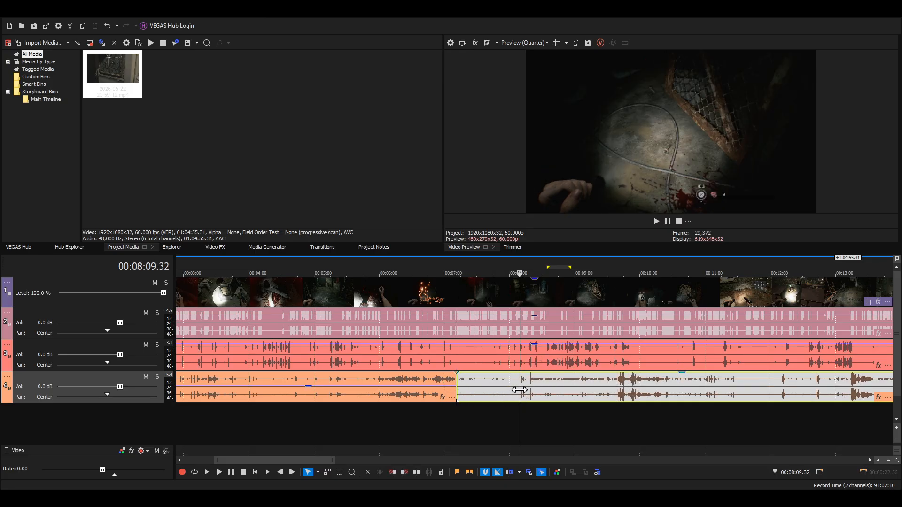
key(s)
drag(548, 377, 552, 393)
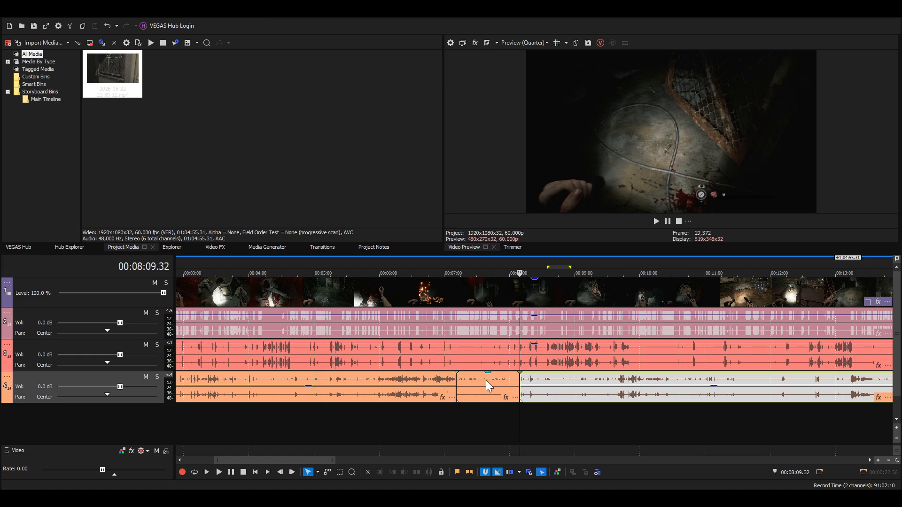
Play across the third audio track's cut at 00:07:11 to hear the change between the lowered and full-gain sections
click(445, 386)
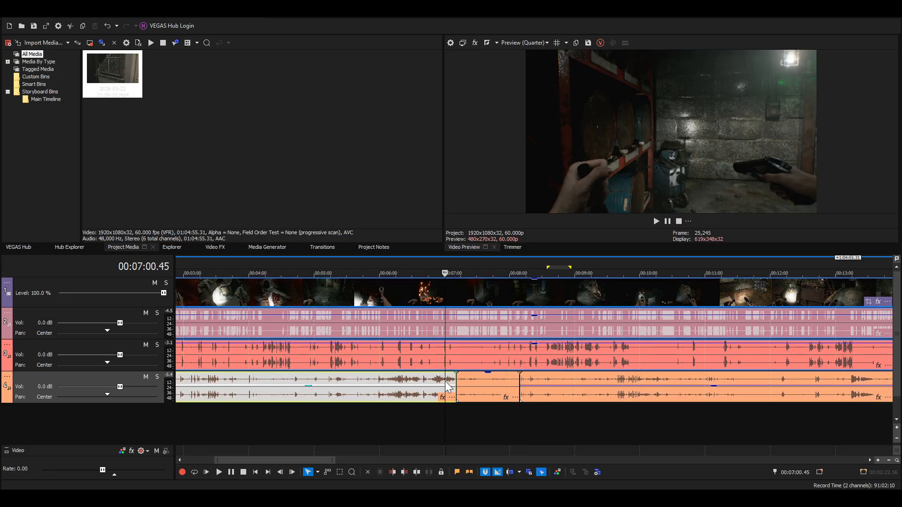
key(space)
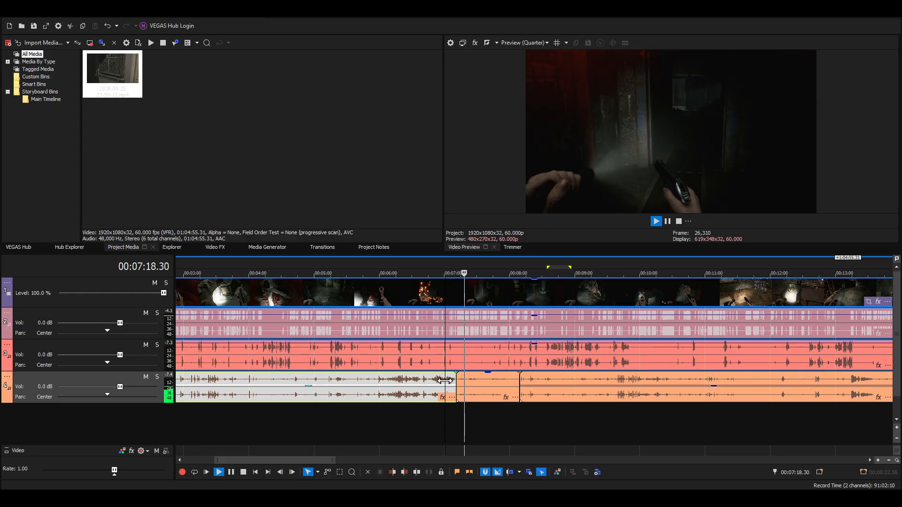
key(space)
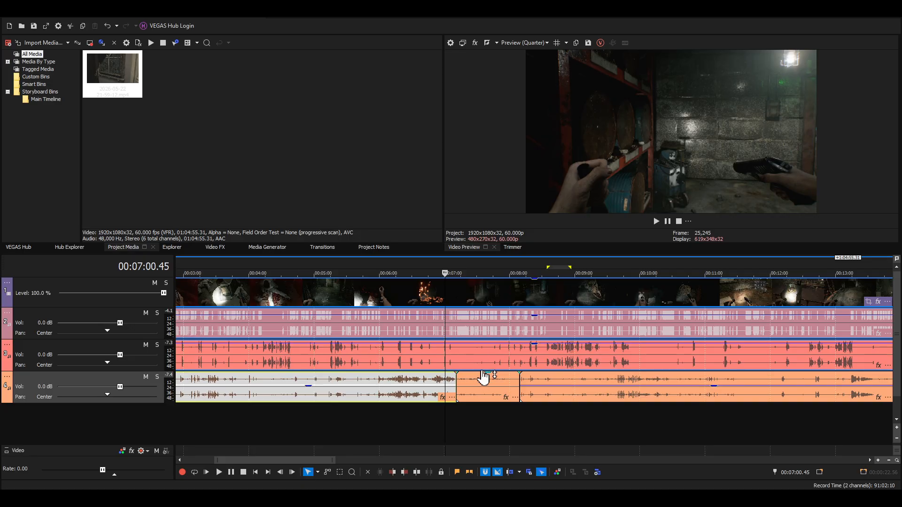
click(455, 379)
scroll(459, 378, up, 3)
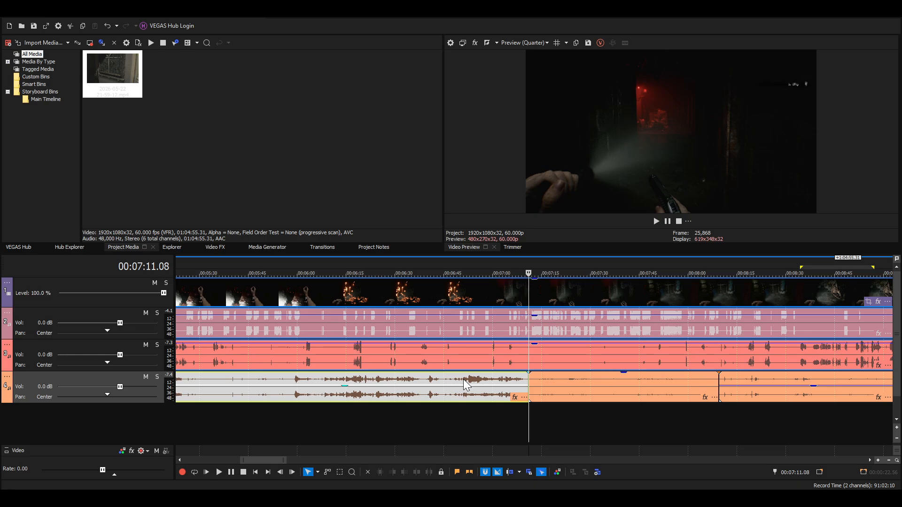
key(space)
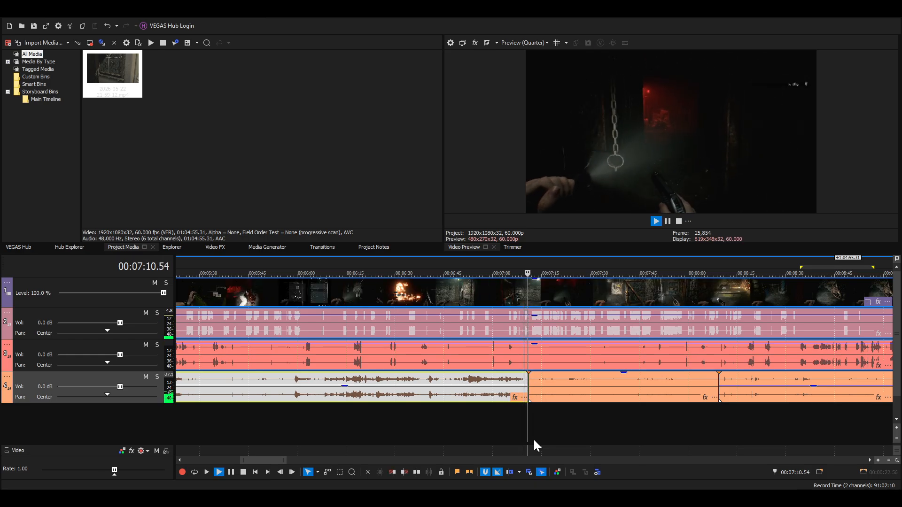
key(space)
Examine the boundaries of the third audio track's full-gain section at 00:07:11.08 and 00:08:09.32 and the recording beyond it
click(531, 379)
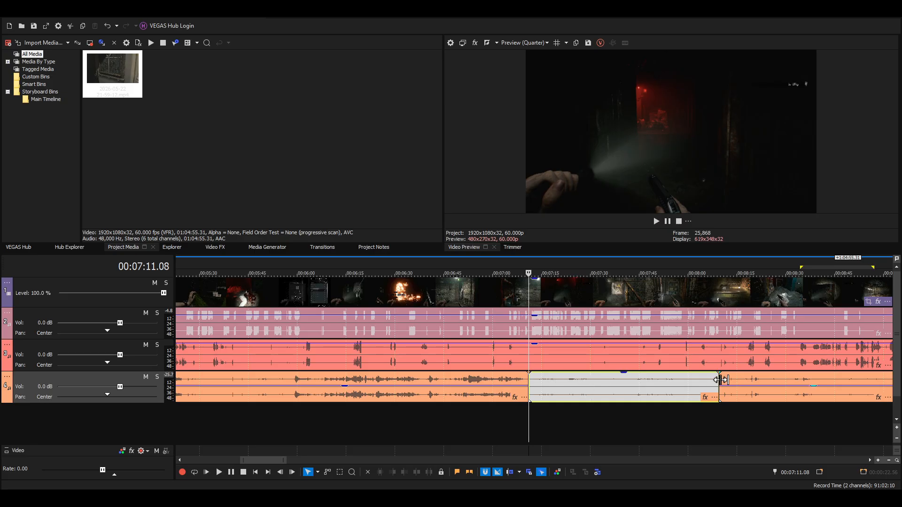
click(721, 379)
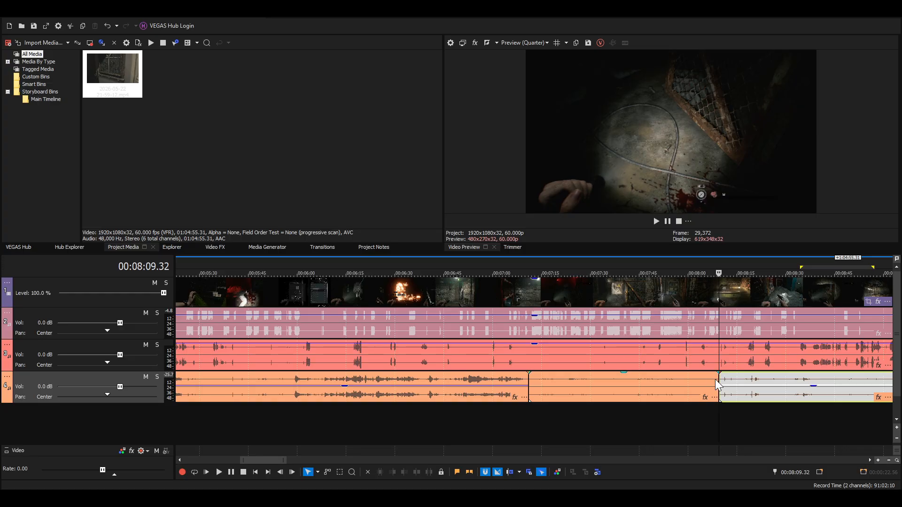
scroll(718, 410, down, 3)
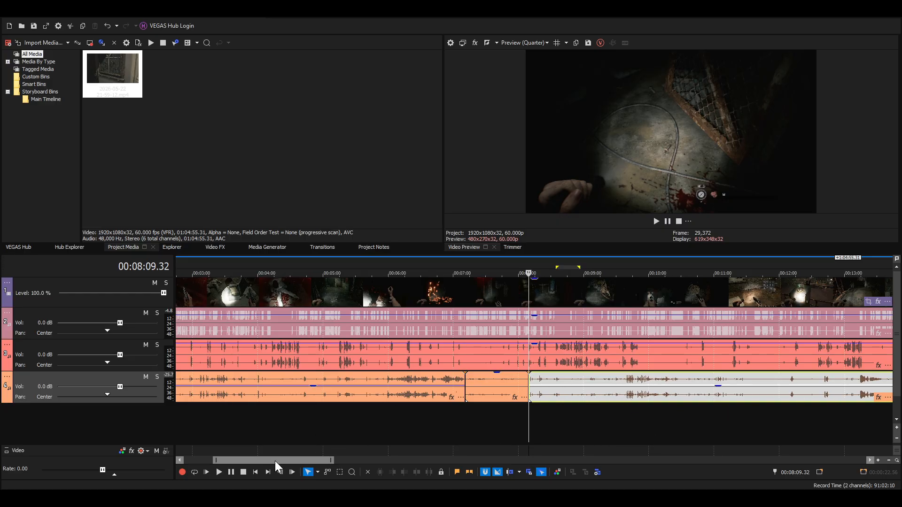
drag(275, 461, 296, 466)
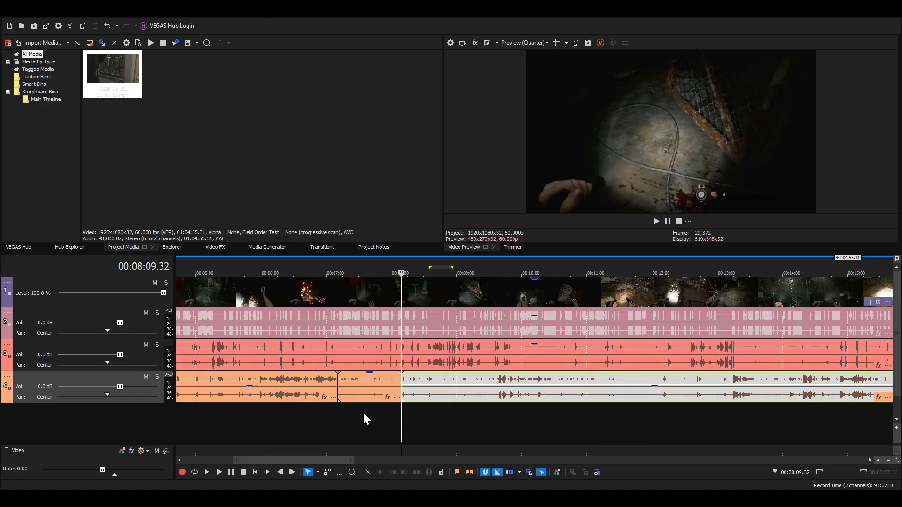
drag(317, 461, 348, 464)
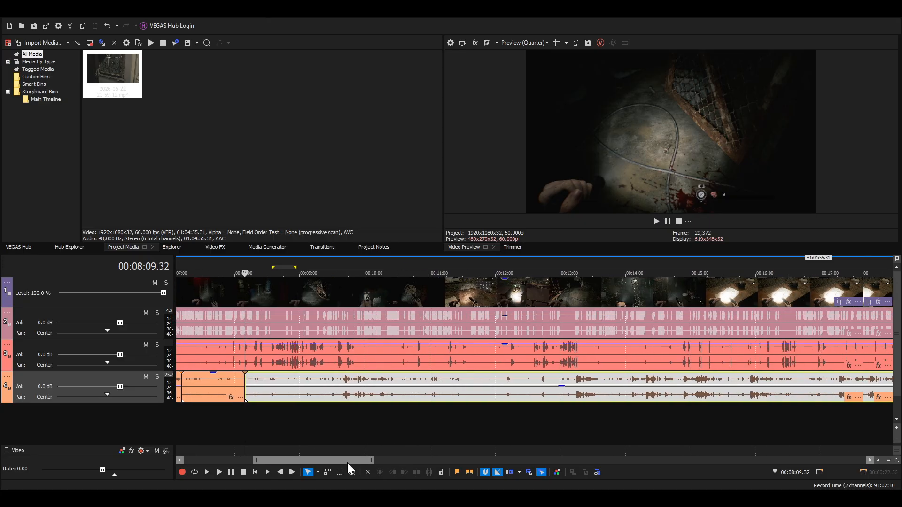
scroll(330, 453, down, 1)
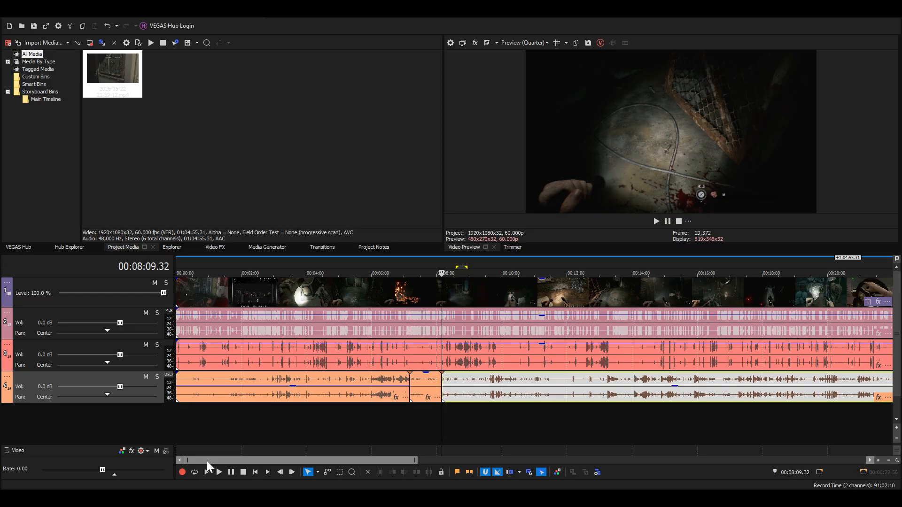
Select the first audio track's event and listen to it from 00:02:00
click(239, 304)
scroll(247, 331, up, 3)
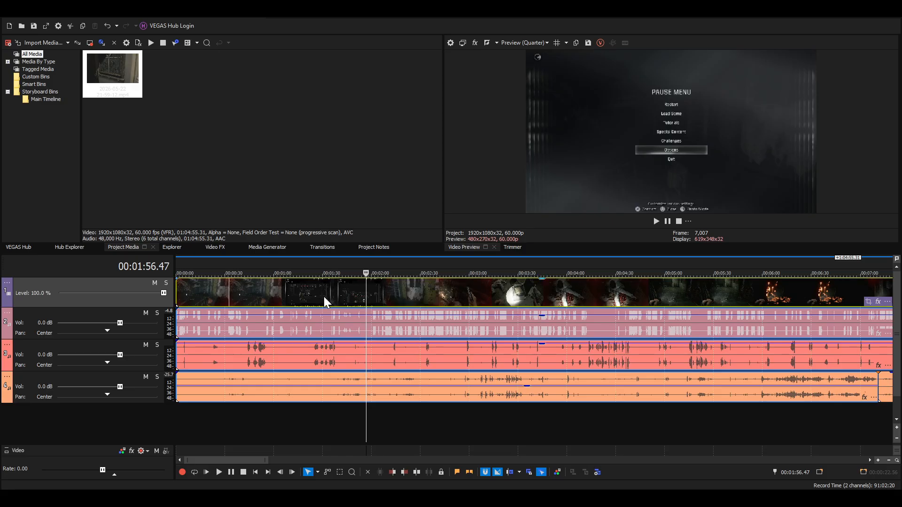
click(372, 322)
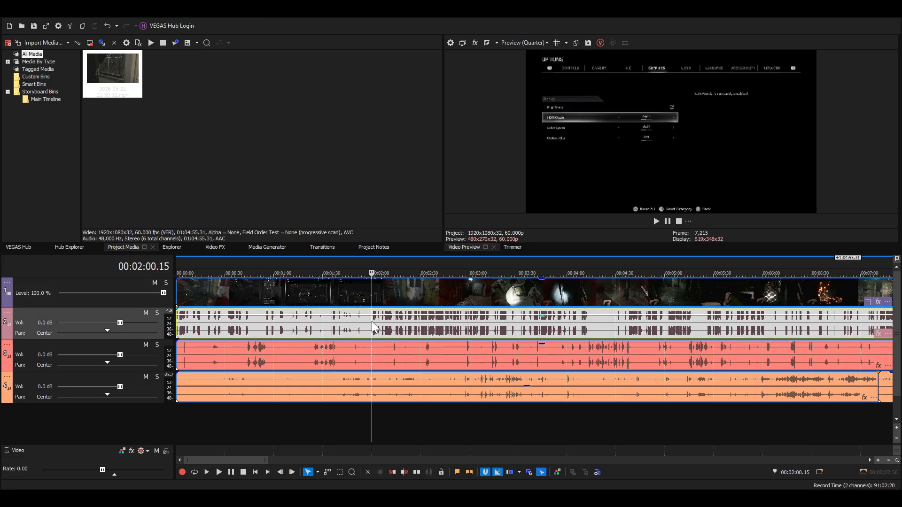
key(space)
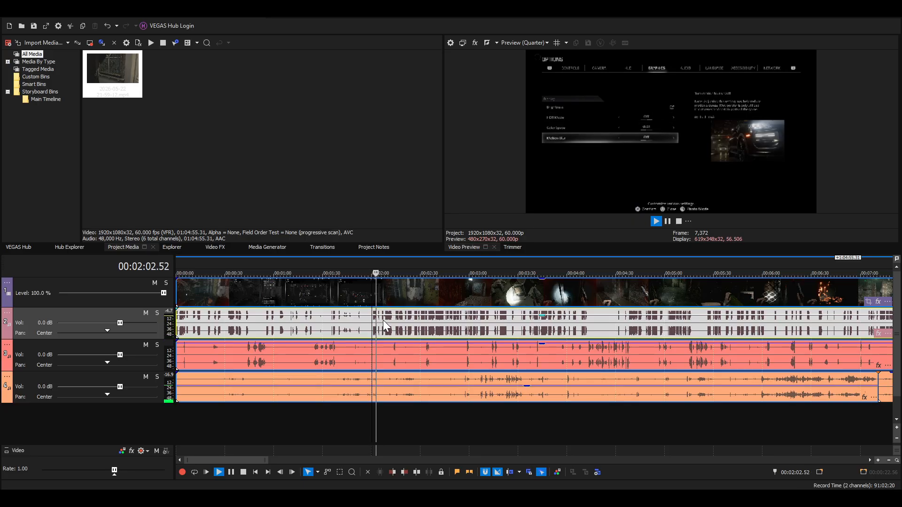
key(space)
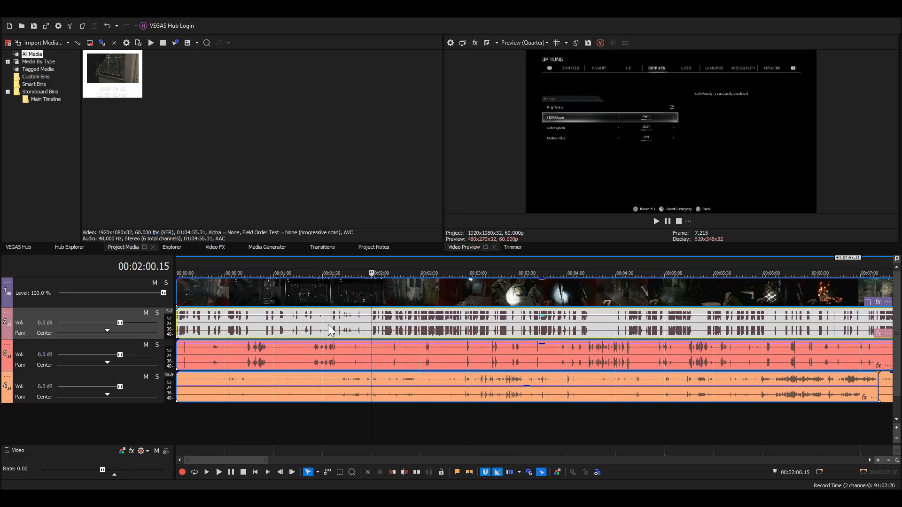
Listen to the first audio track around 00:01:37 and 00:02:06 to locate where the usable recording begins
click(332, 324)
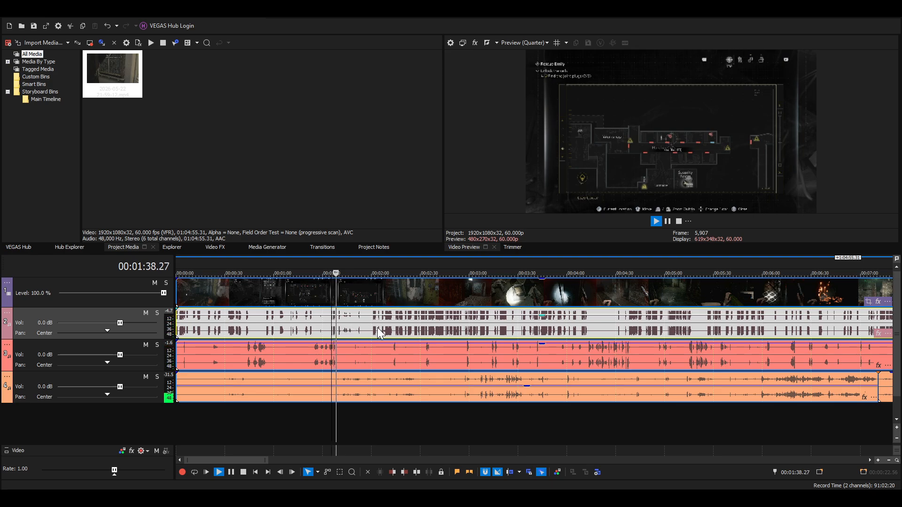
key(space)
click(382, 332)
key(space)
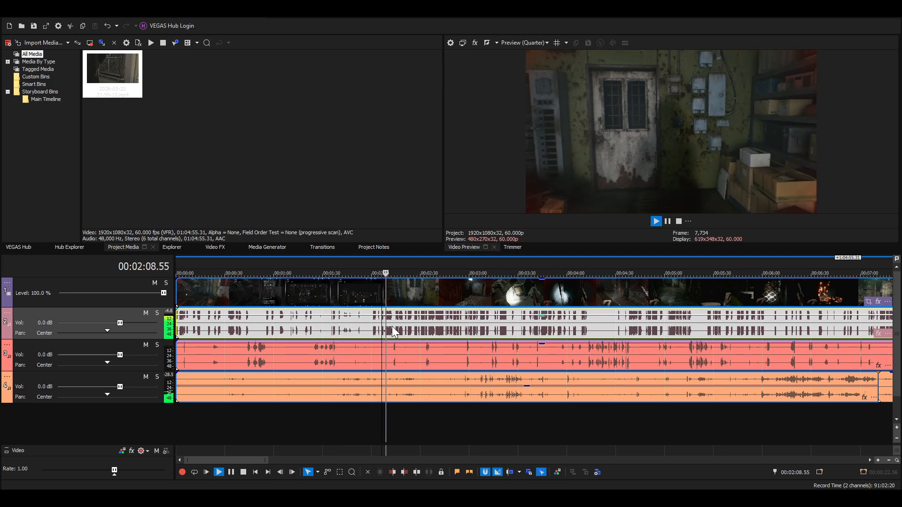
scroll(390, 323, up, 3)
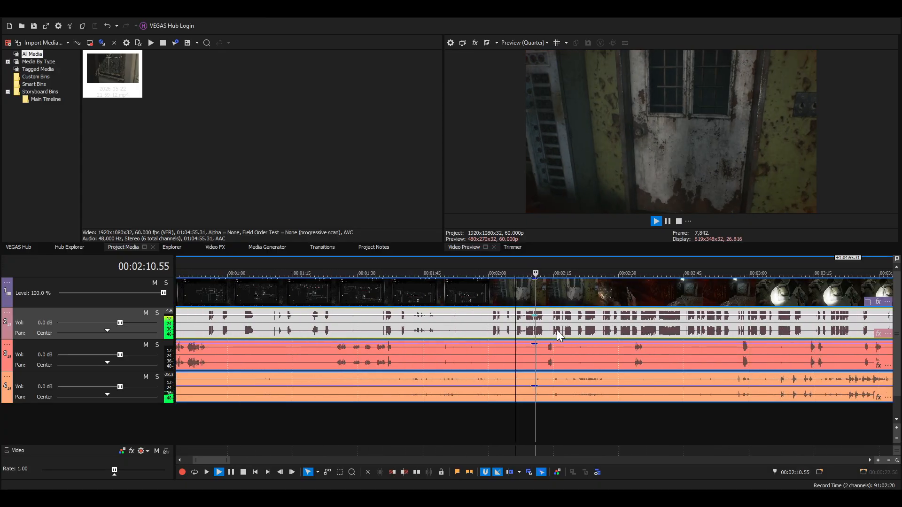
key(space)
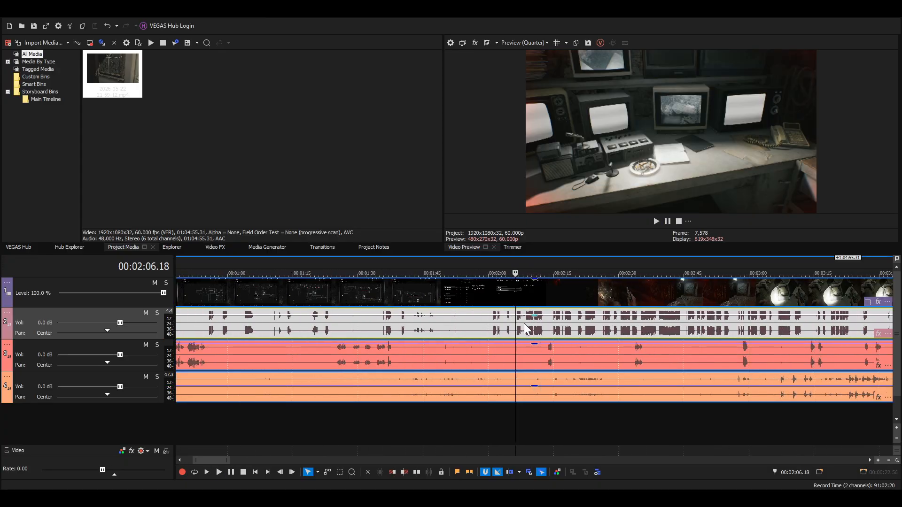
Split the video event and all three audio events at 00:02:08.32
click(526, 321)
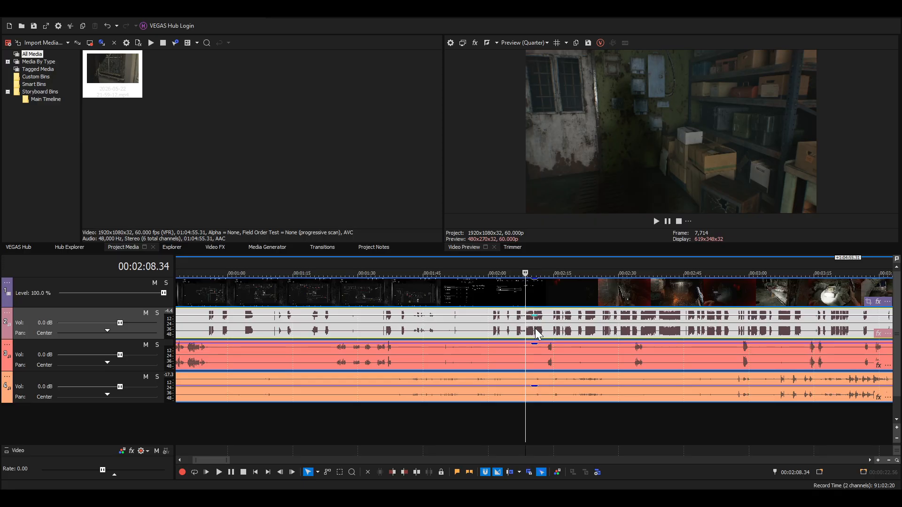
scroll(551, 322, up, 3)
click(528, 292)
key(s)
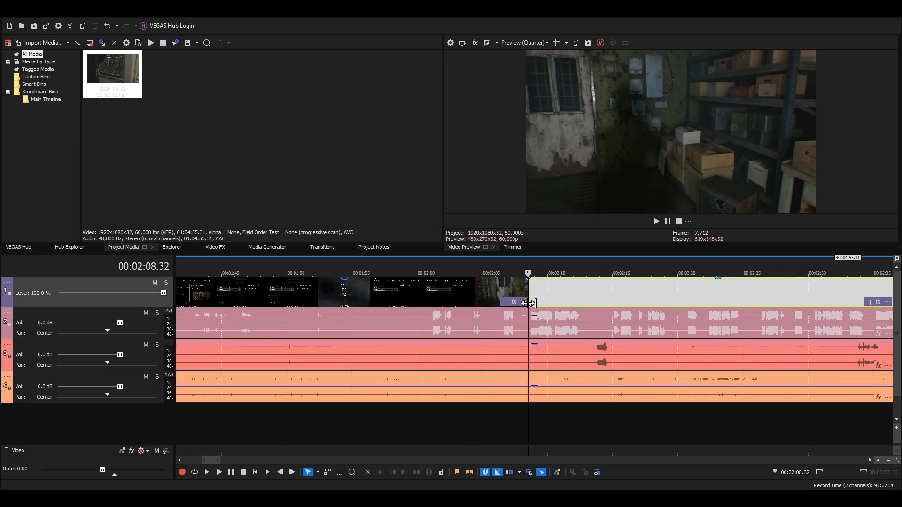
click(528, 323)
key(s)
click(527, 363)
key(s)
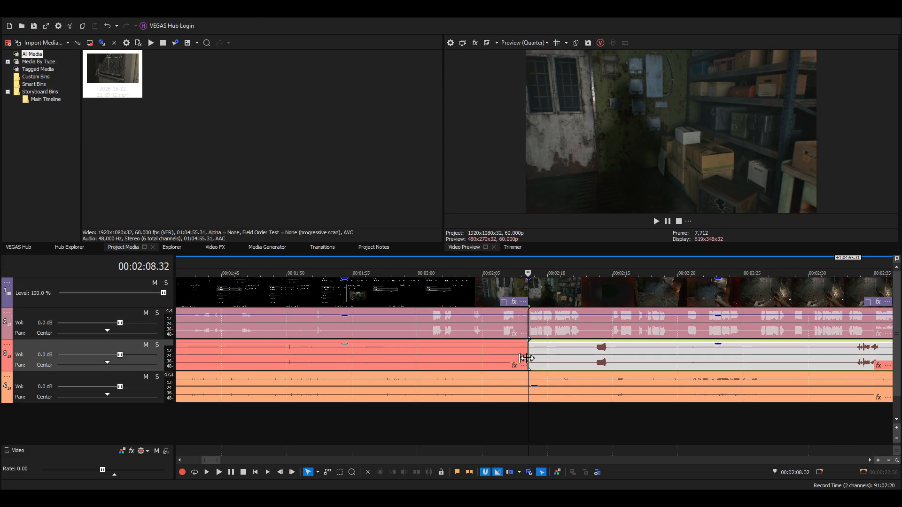
click(527, 381)
key(s)
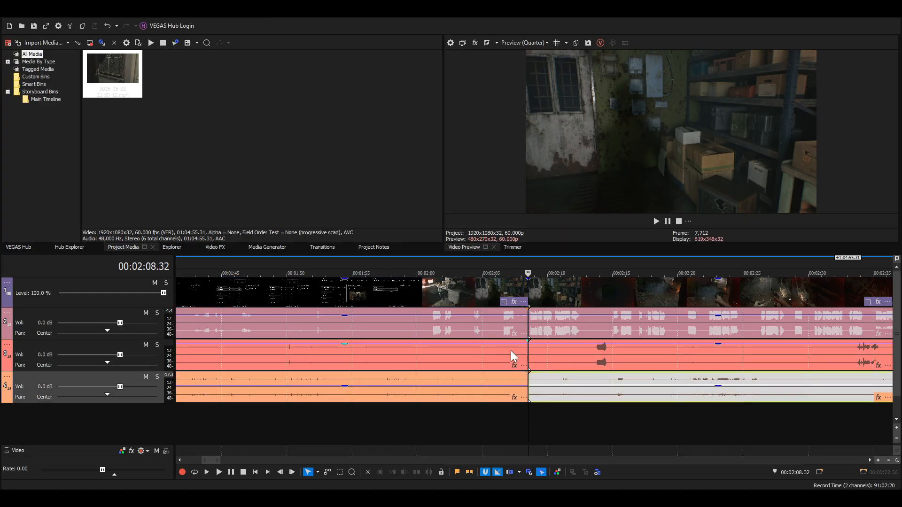
Delete the video and audio events before the cut at 00:02:08.32 on all four tracks
click(479, 288)
ctrl+click(437, 348)
ctrl+click(428, 390)
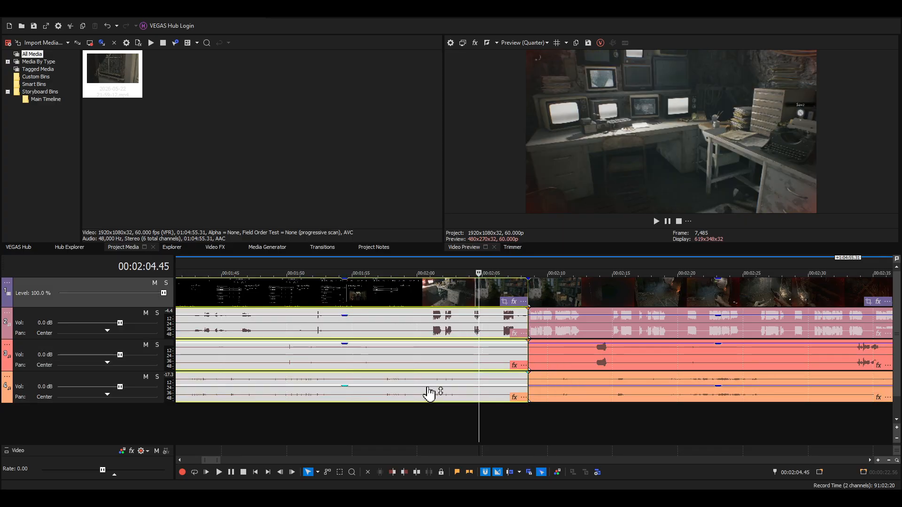
key(Delete)
Select all remaining events and move them together to the start of the timeline
scroll(481, 368, down, 5)
scroll(529, 277, down, 4)
click(546, 295)
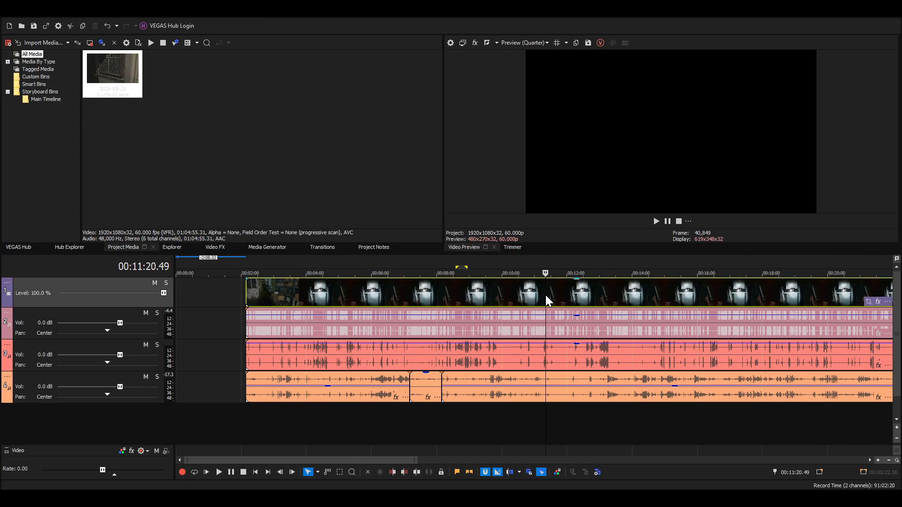
ctrl+click(457, 380)
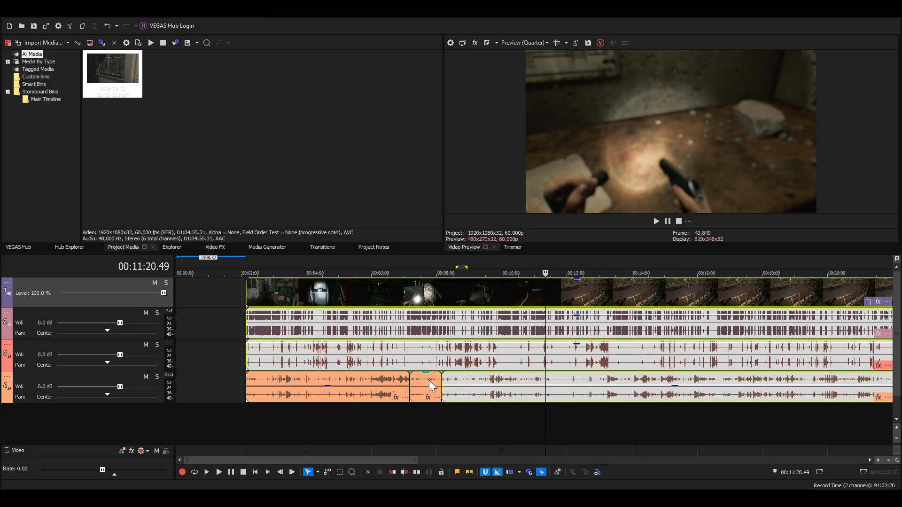
key(ctrl+a)
drag(729, 301, 670, 300)
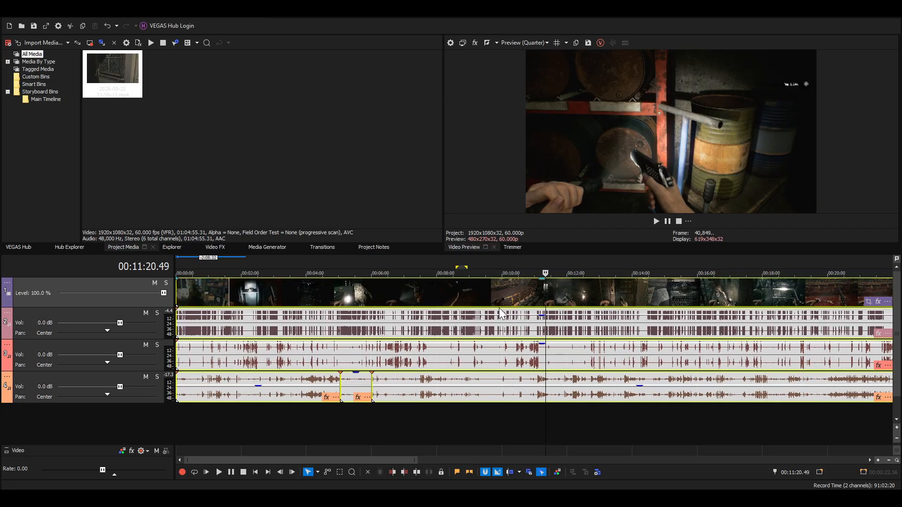
click(216, 419)
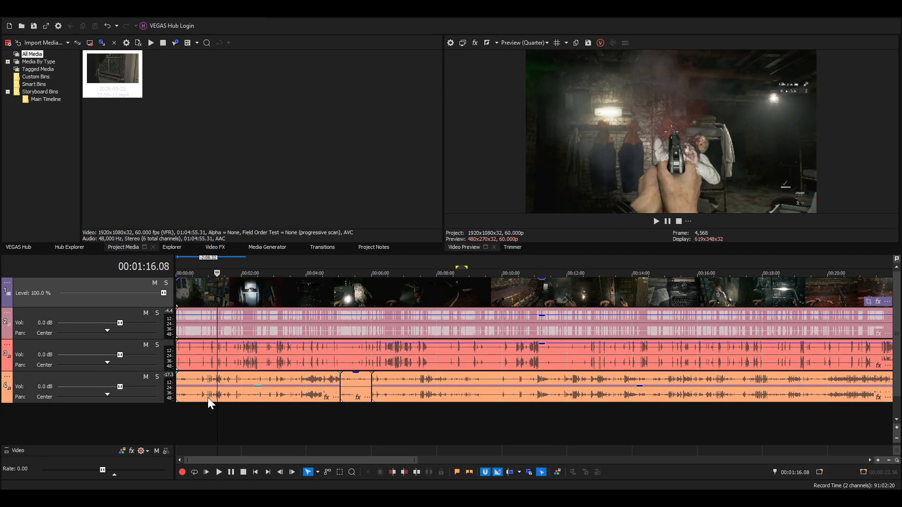
Add openerlogo.png to the project media and place it at the start of the video track
click(105, 313)
click(100, 286)
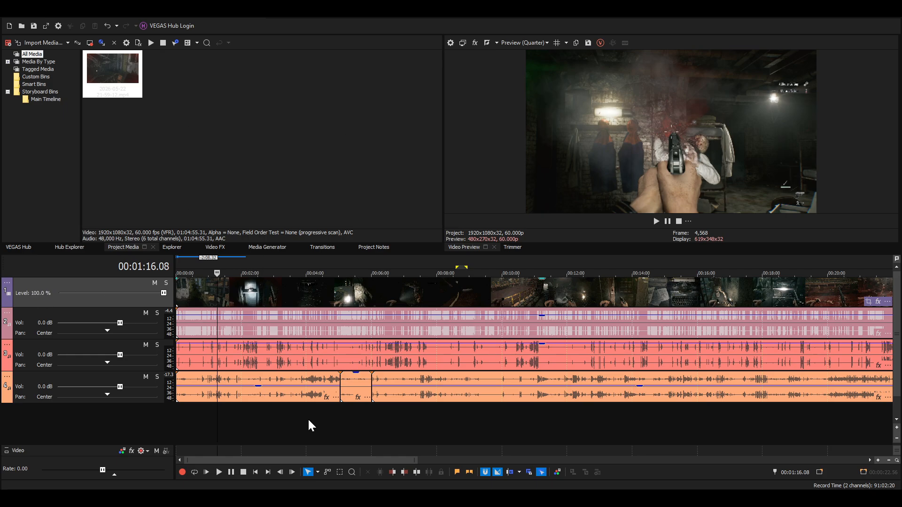
click(274, 133)
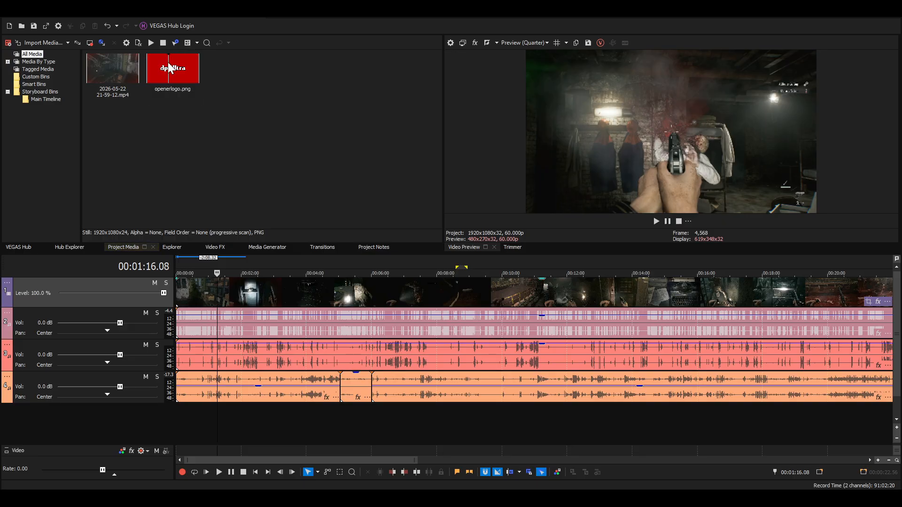
drag(170, 67, 171, 301)
Trim the end of the opener logo event so it lasts about 2 seconds
scroll(190, 296, up, 8)
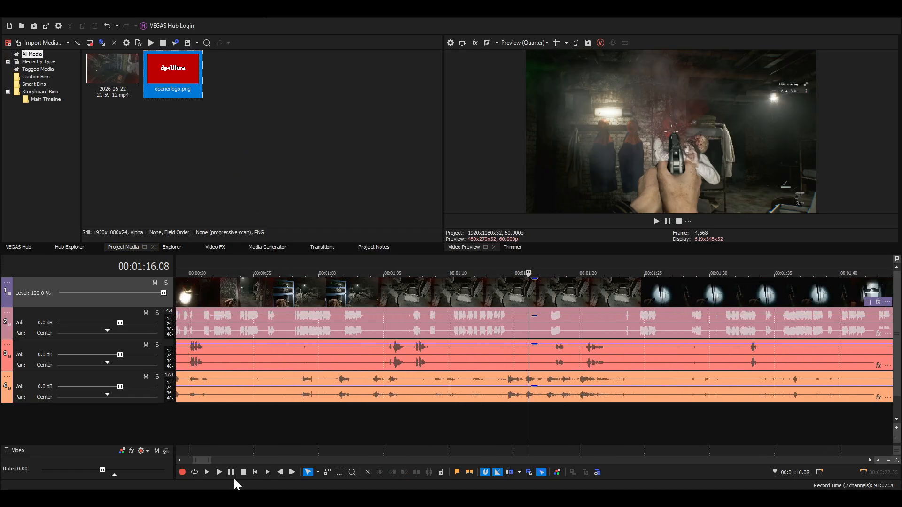
drag(200, 461, 189, 460)
scroll(273, 299, up, 1)
drag(262, 288, 206, 294)
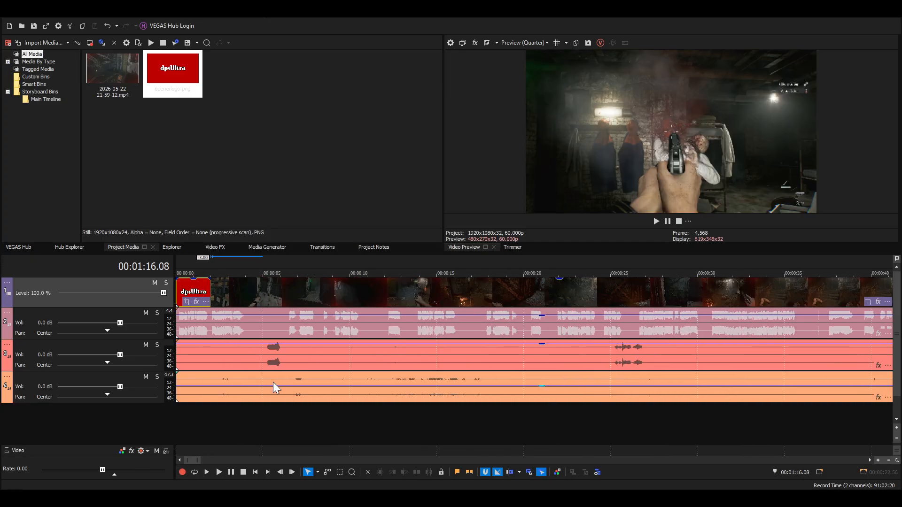
Review the edited recording along the timeline, playing the audio from 00:10:50.56 and checking the footage around 00:38:00
click(207, 472)
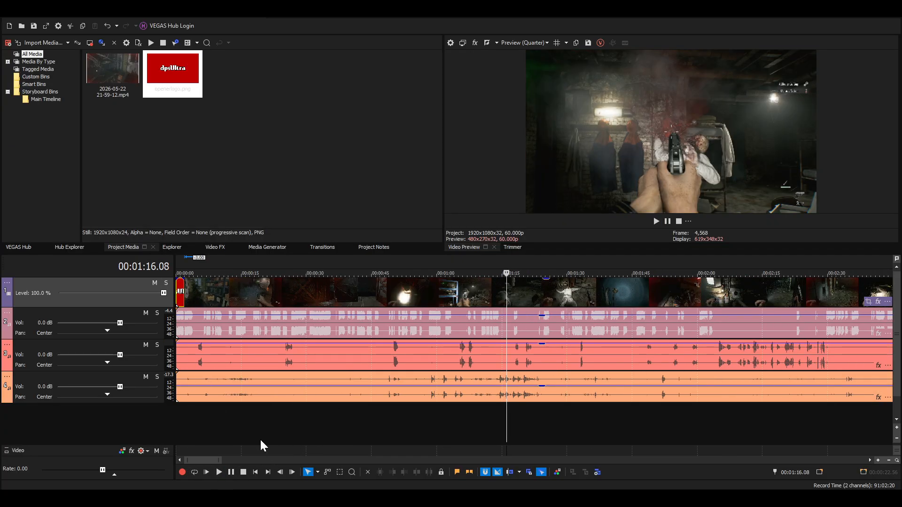
scroll(260, 438, down, 3)
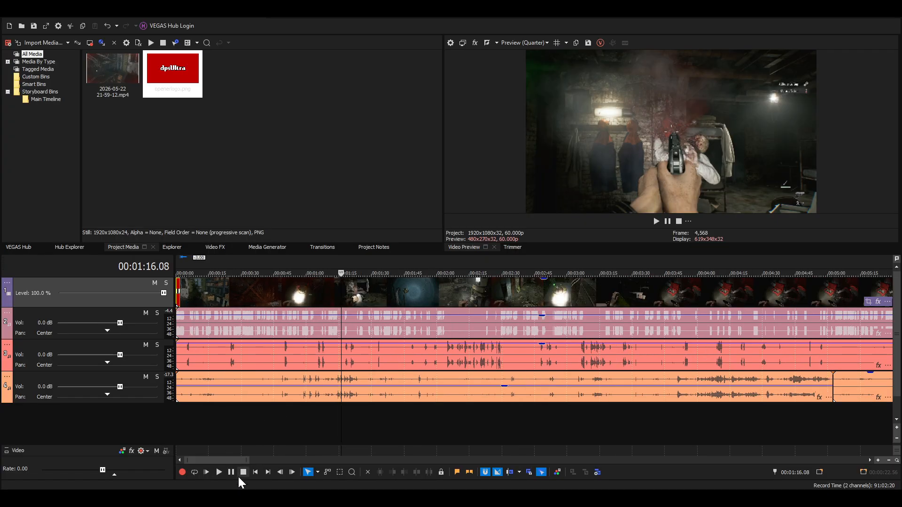
drag(230, 459, 324, 461)
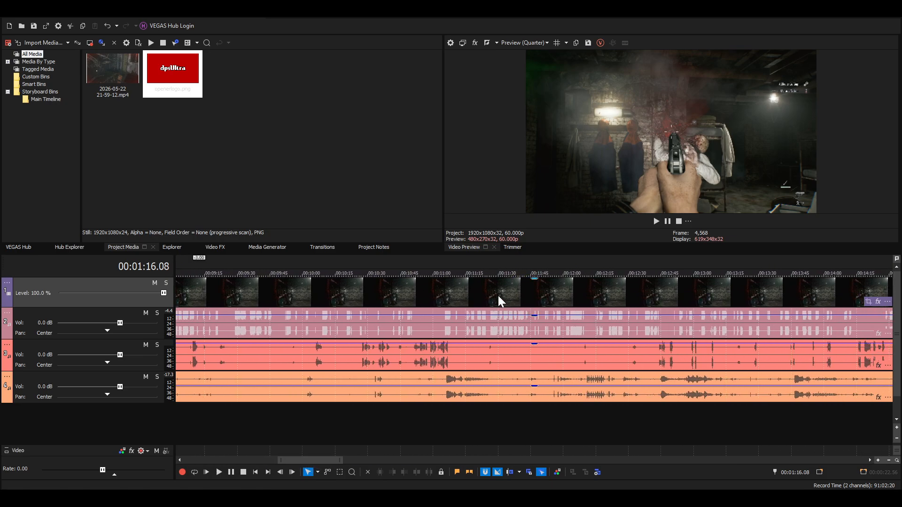
click(413, 331)
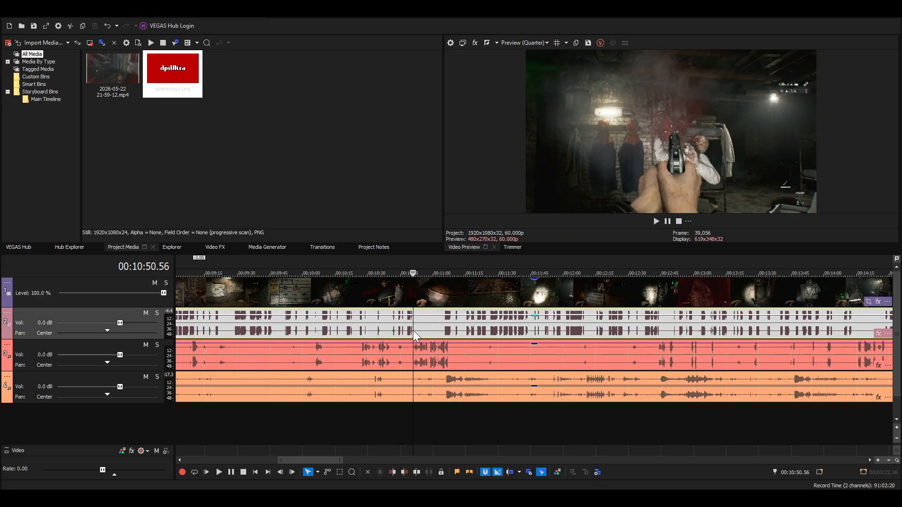
key(space)
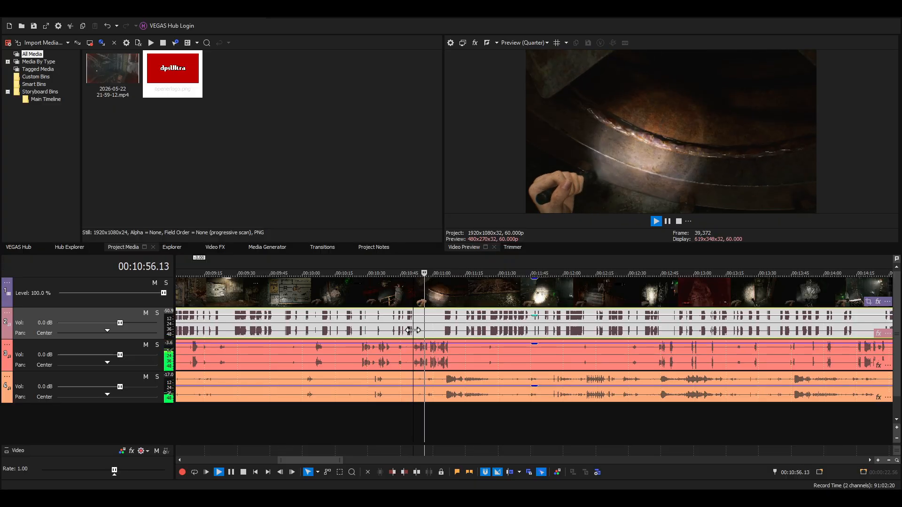
key(space)
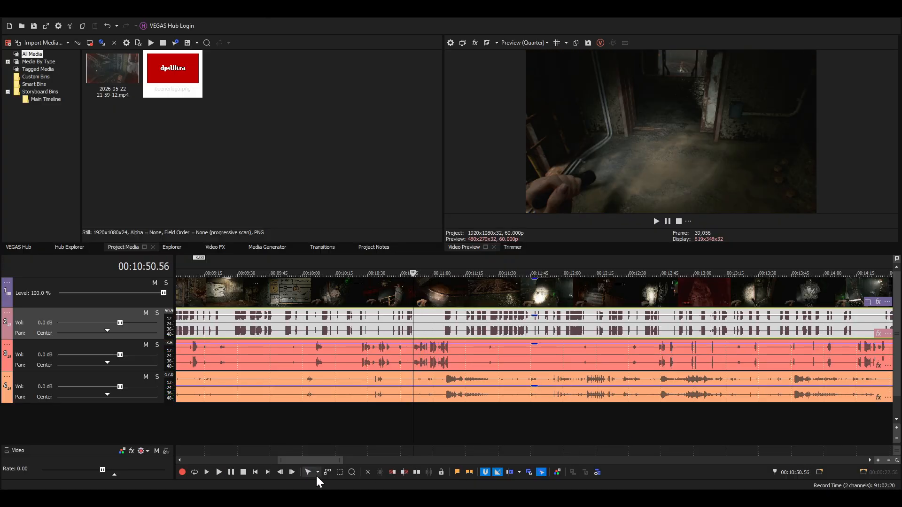
drag(318, 461, 458, 465)
scroll(408, 443, down, 1)
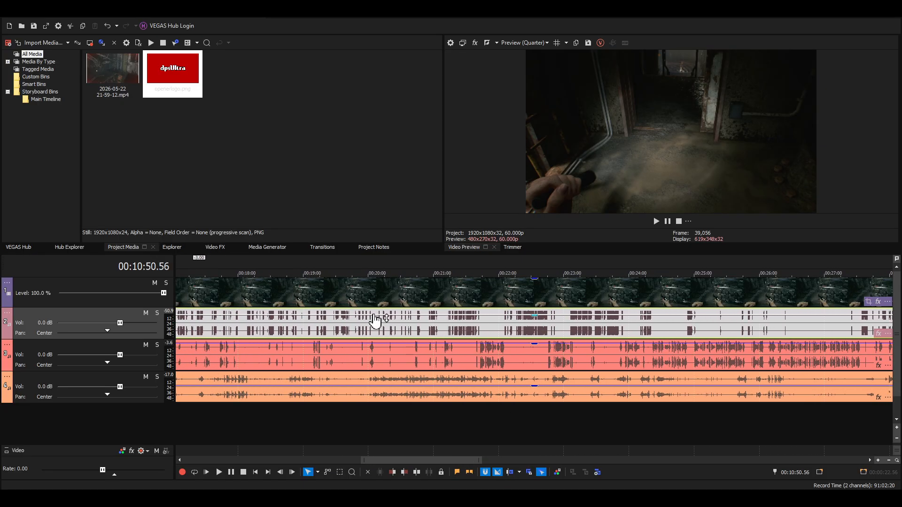
drag(383, 459, 445, 460)
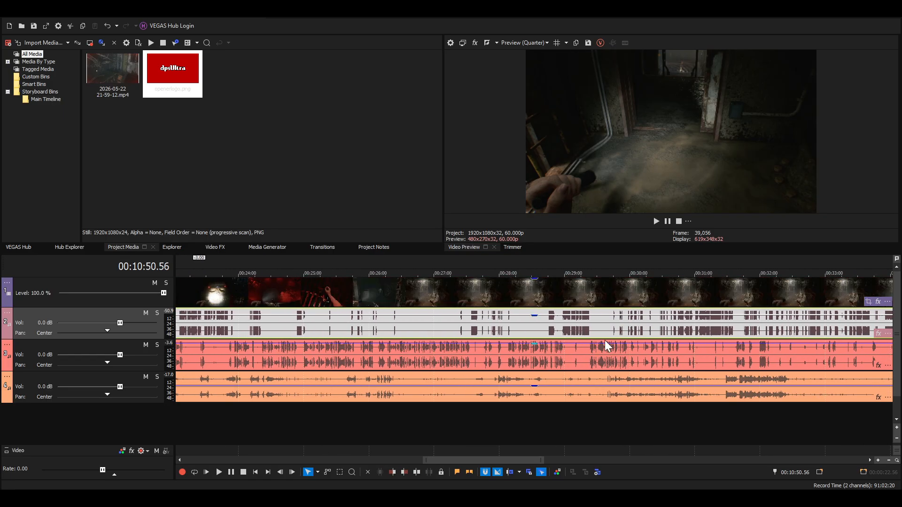
drag(499, 461, 583, 461)
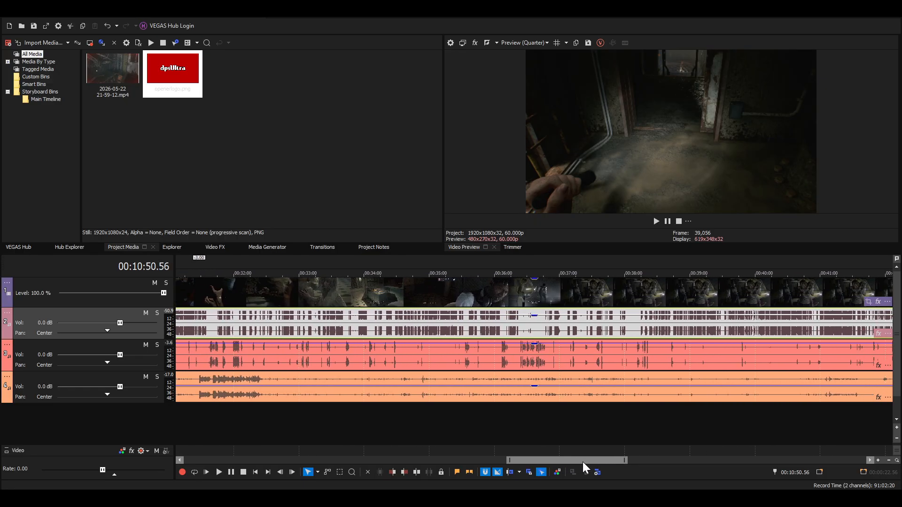
click(625, 330)
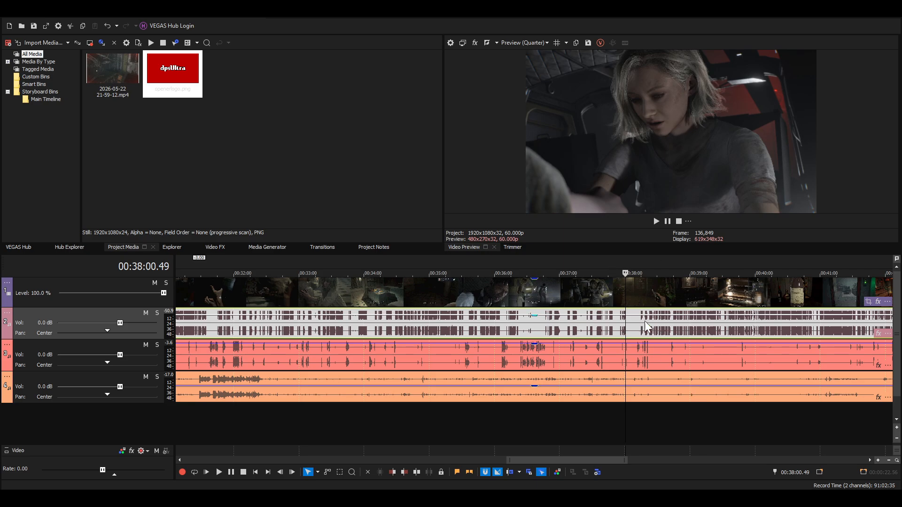
Select the whole project's time range, from 00:00:00.00 to the end of the recording at 01:02:46.59
drag(583, 460, 803, 451)
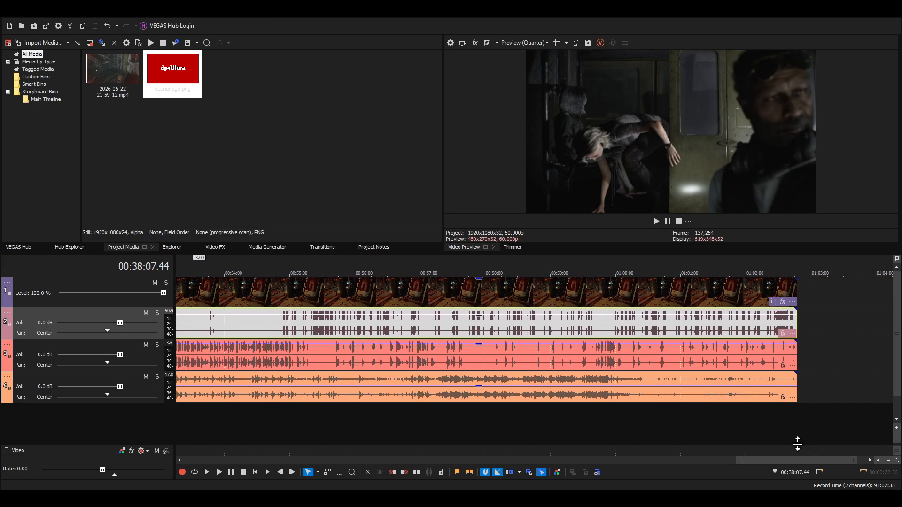
click(609, 288)
key(ctrl+a)
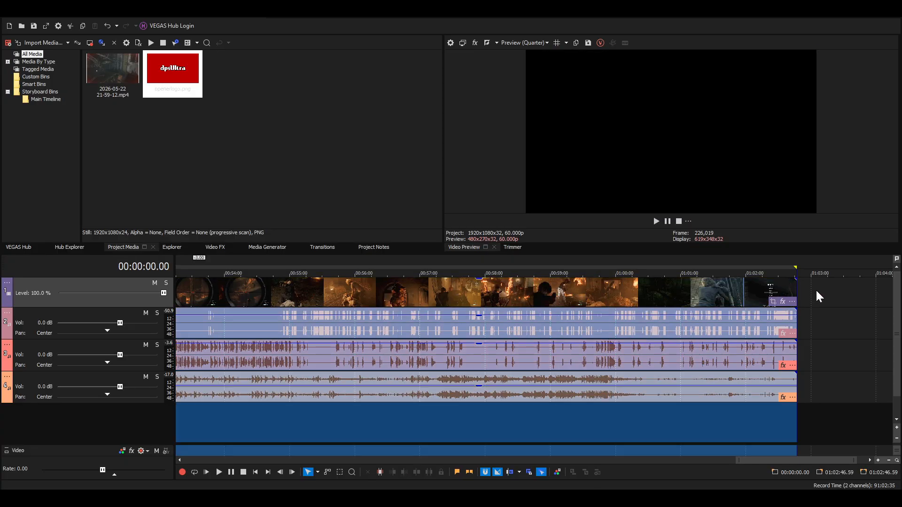